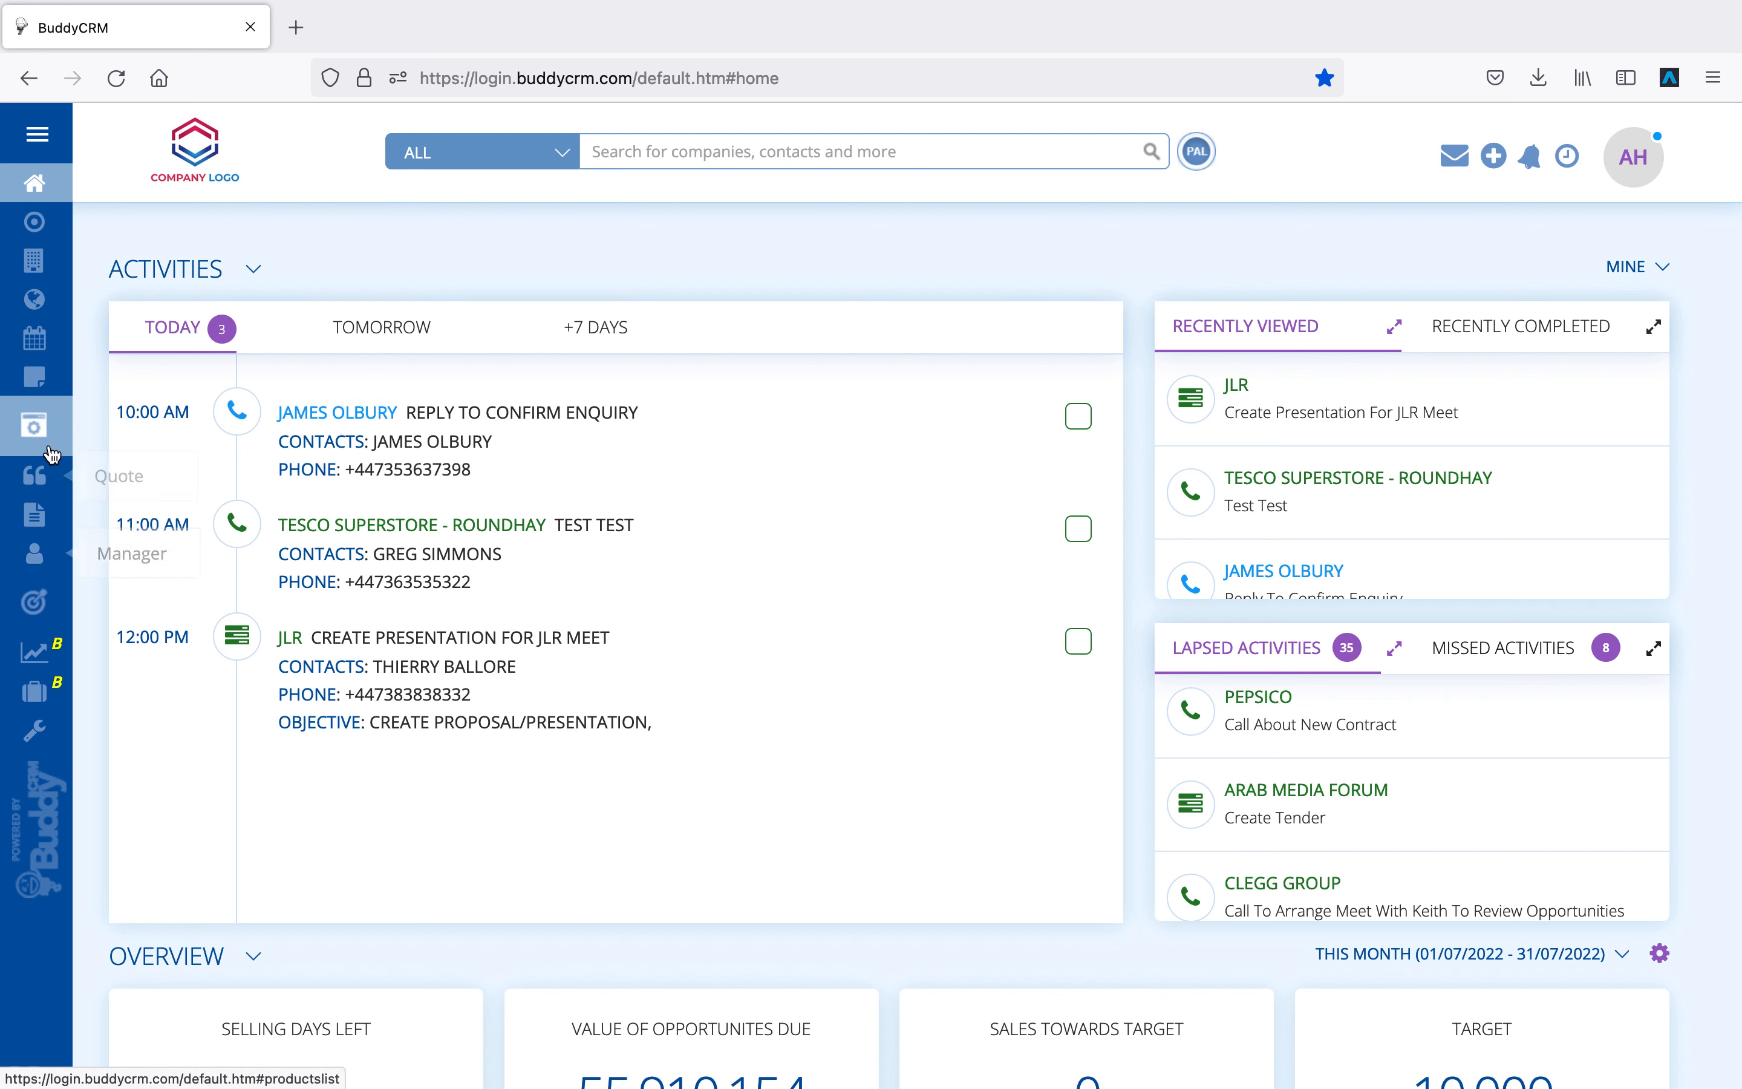
# Step: Start a new report on the Opportunities module without related modules and make it a summary report
pyautogui.click(48, 378)
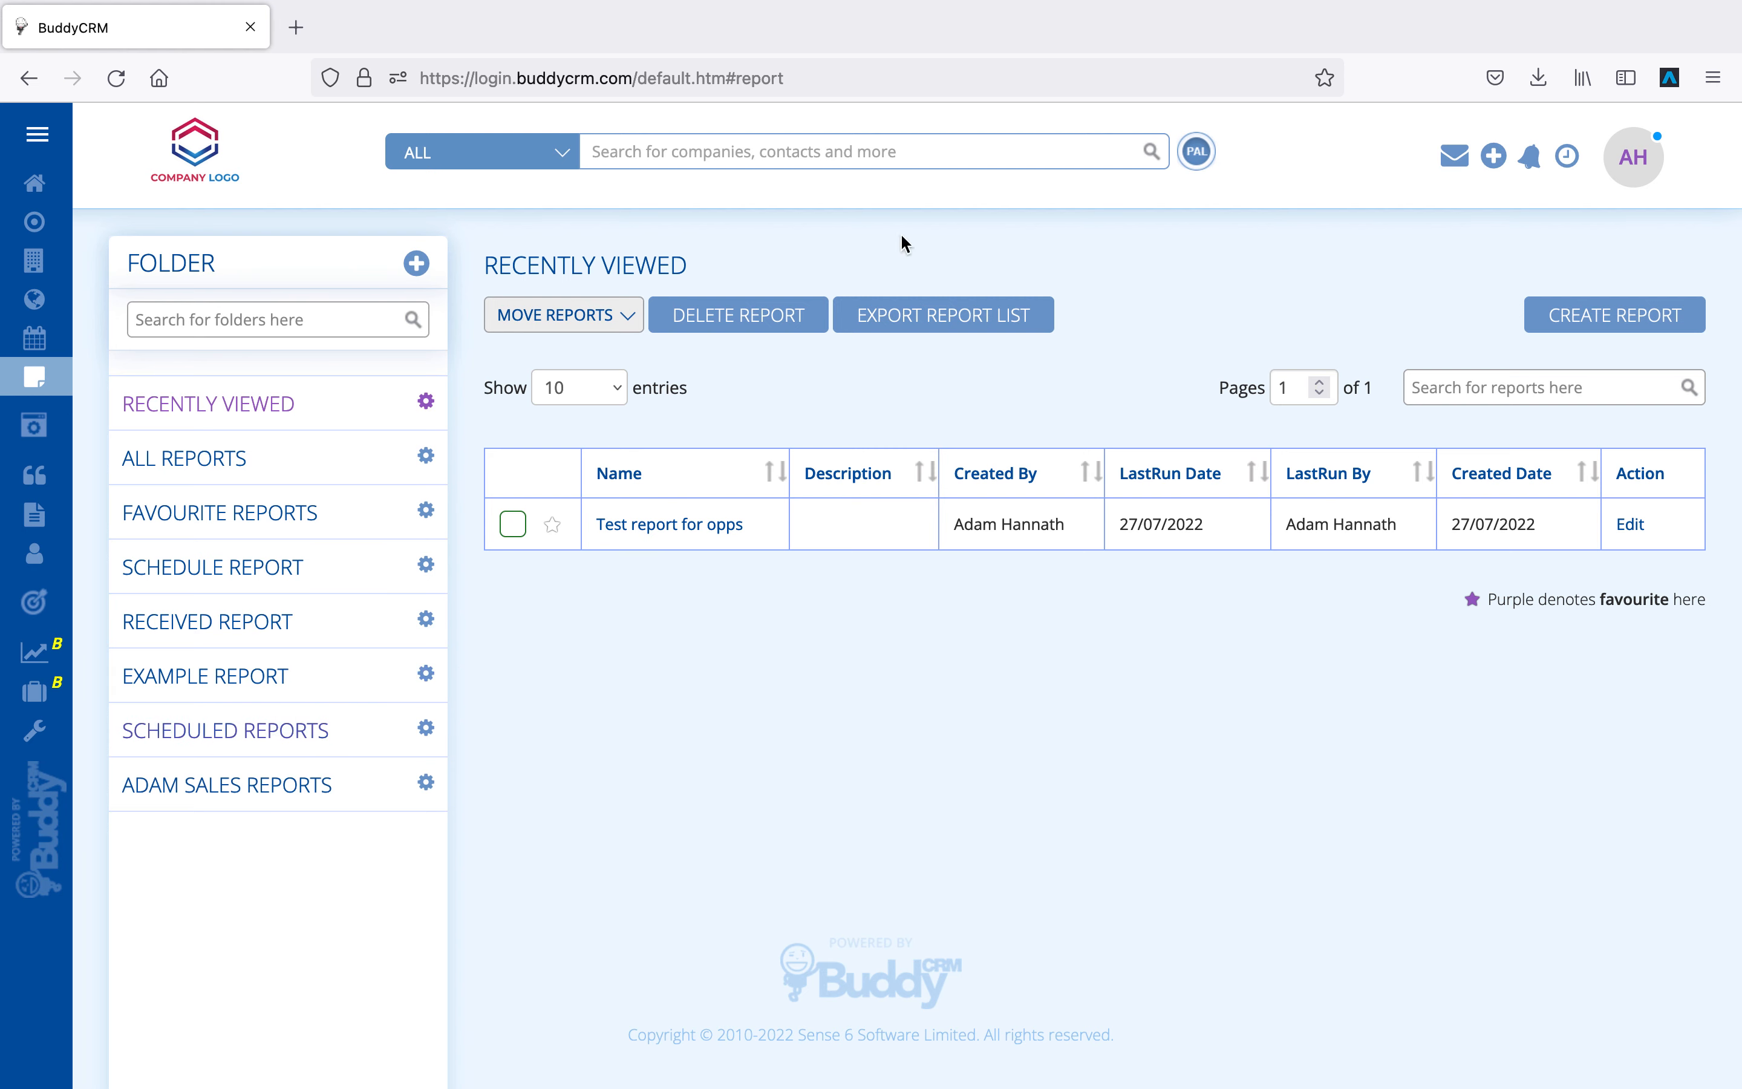
pyautogui.click(1580, 312)
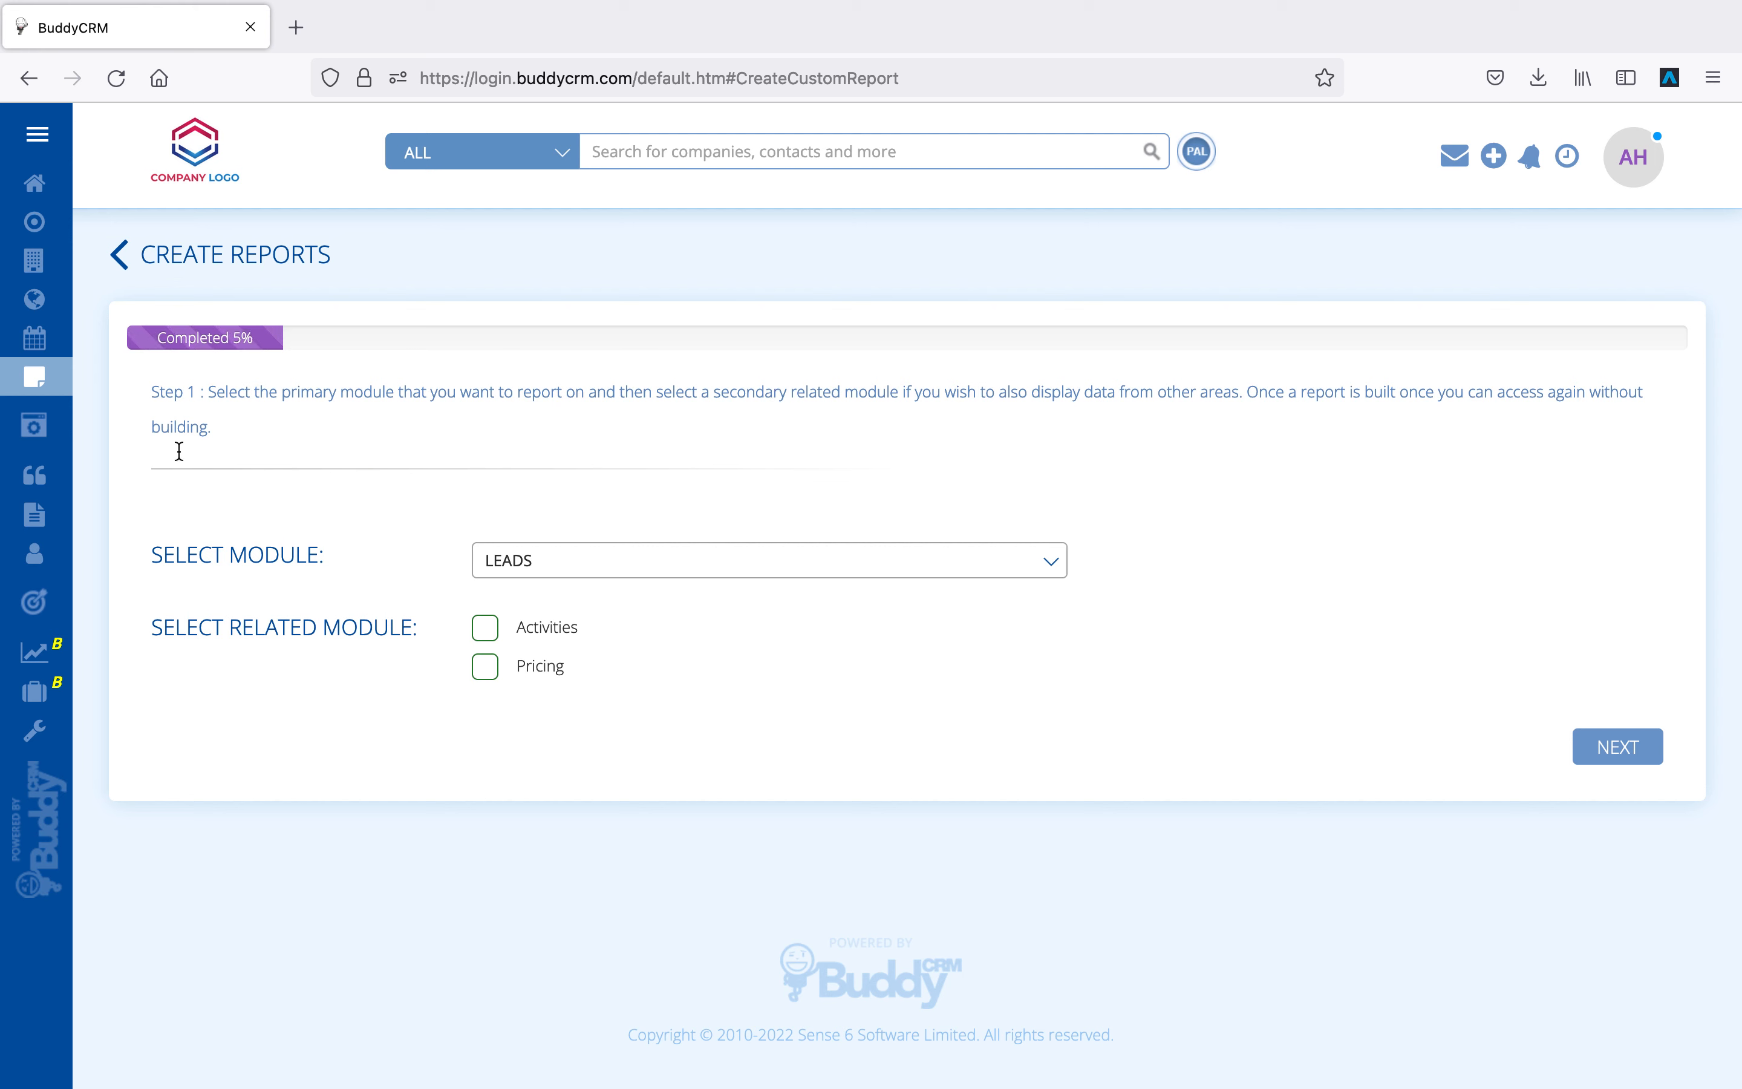
pyautogui.click(541, 569)
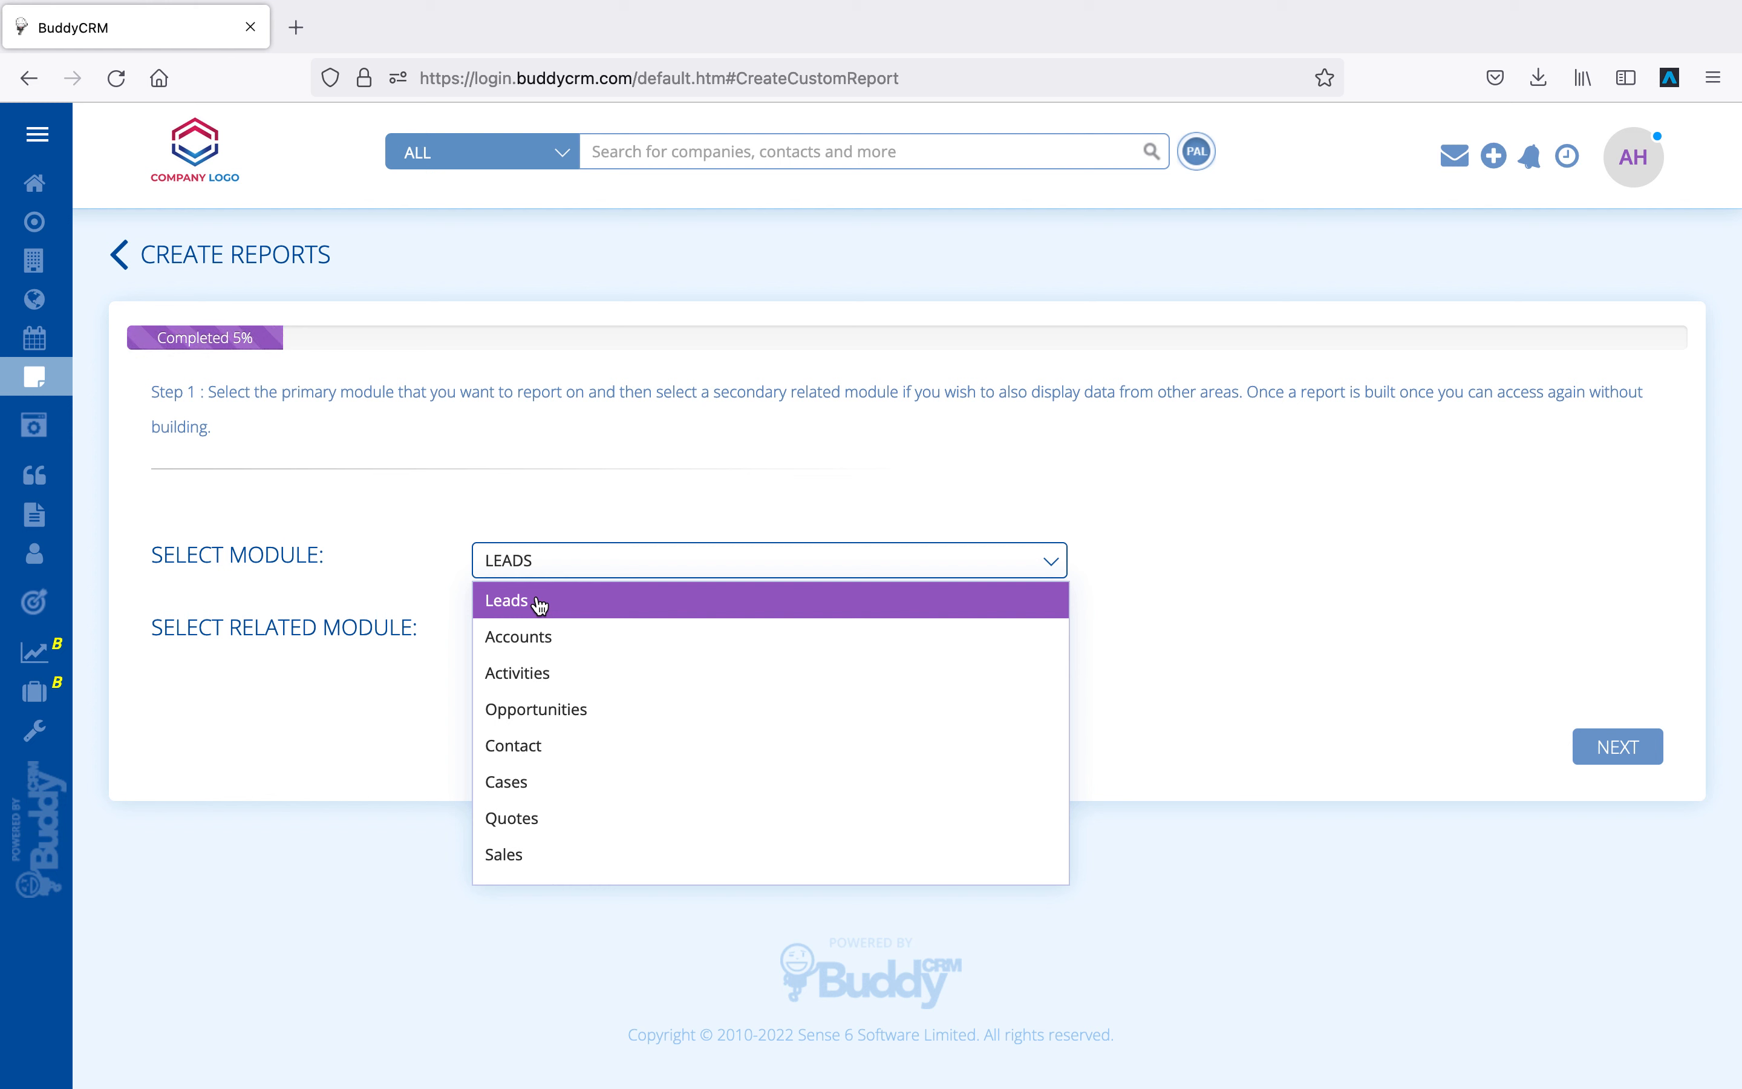
pyautogui.click(577, 715)
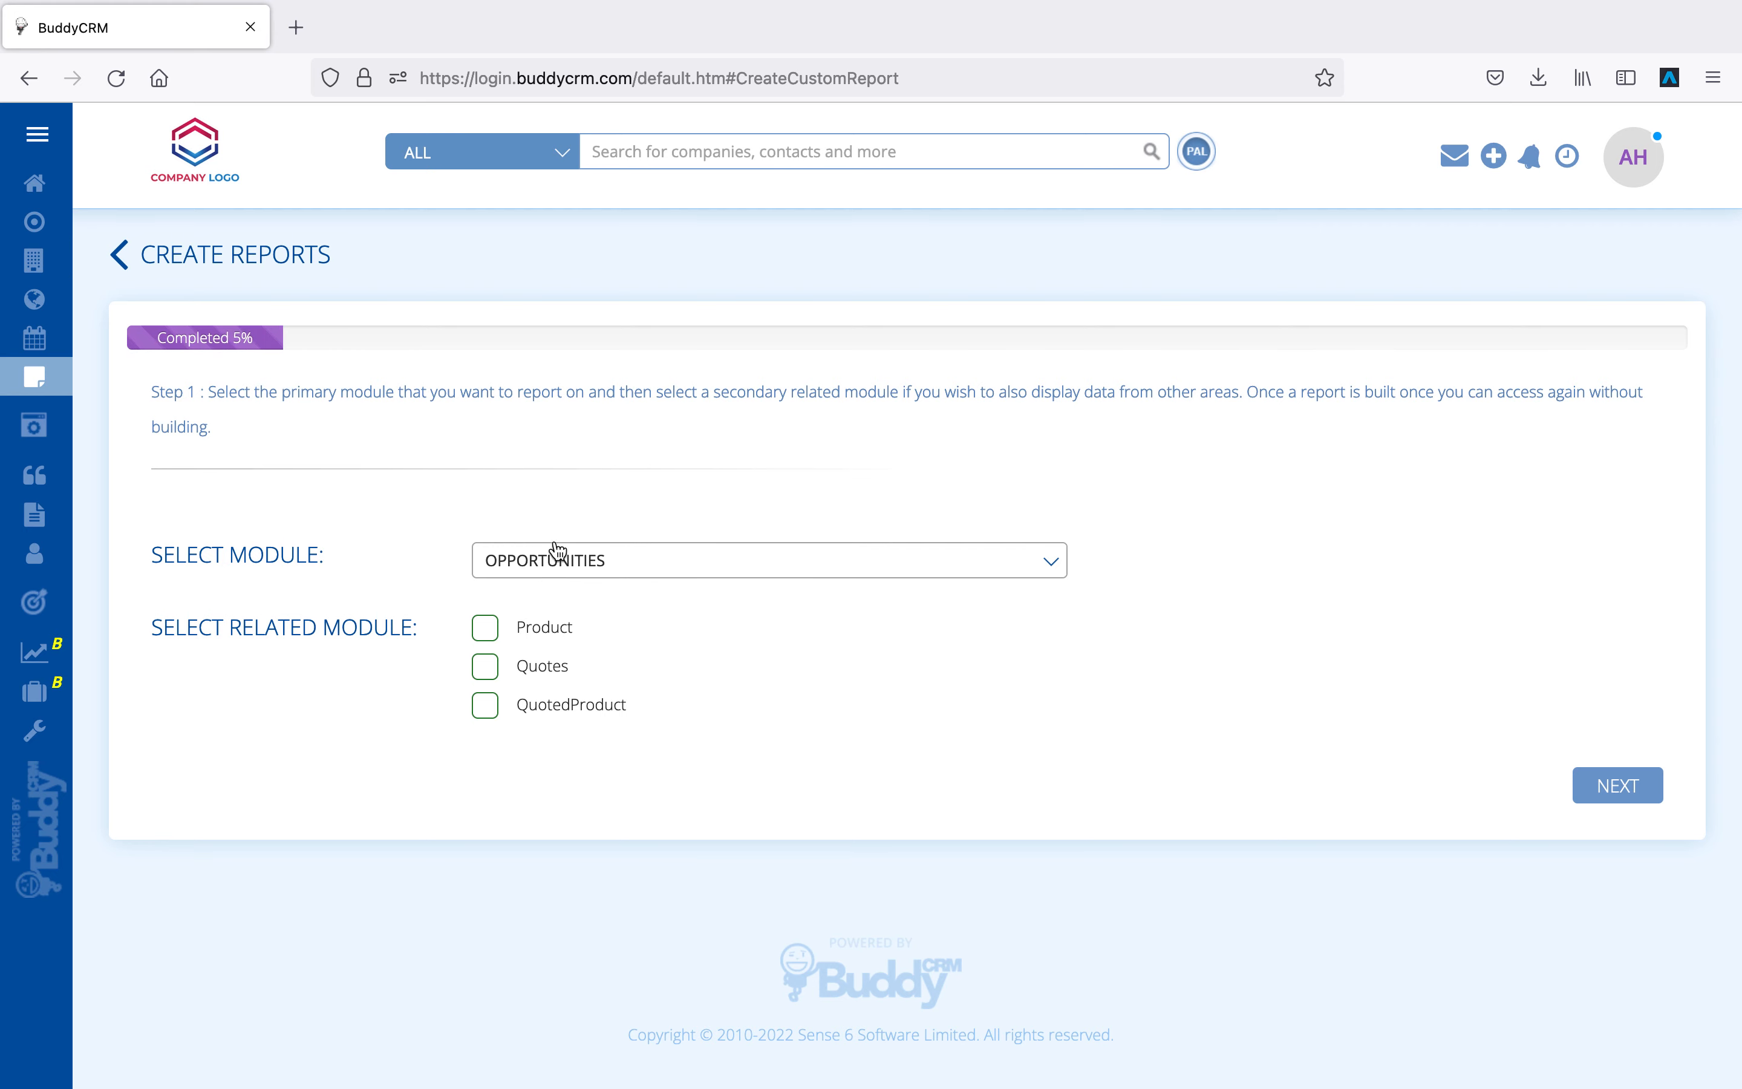
pyautogui.click(1650, 791)
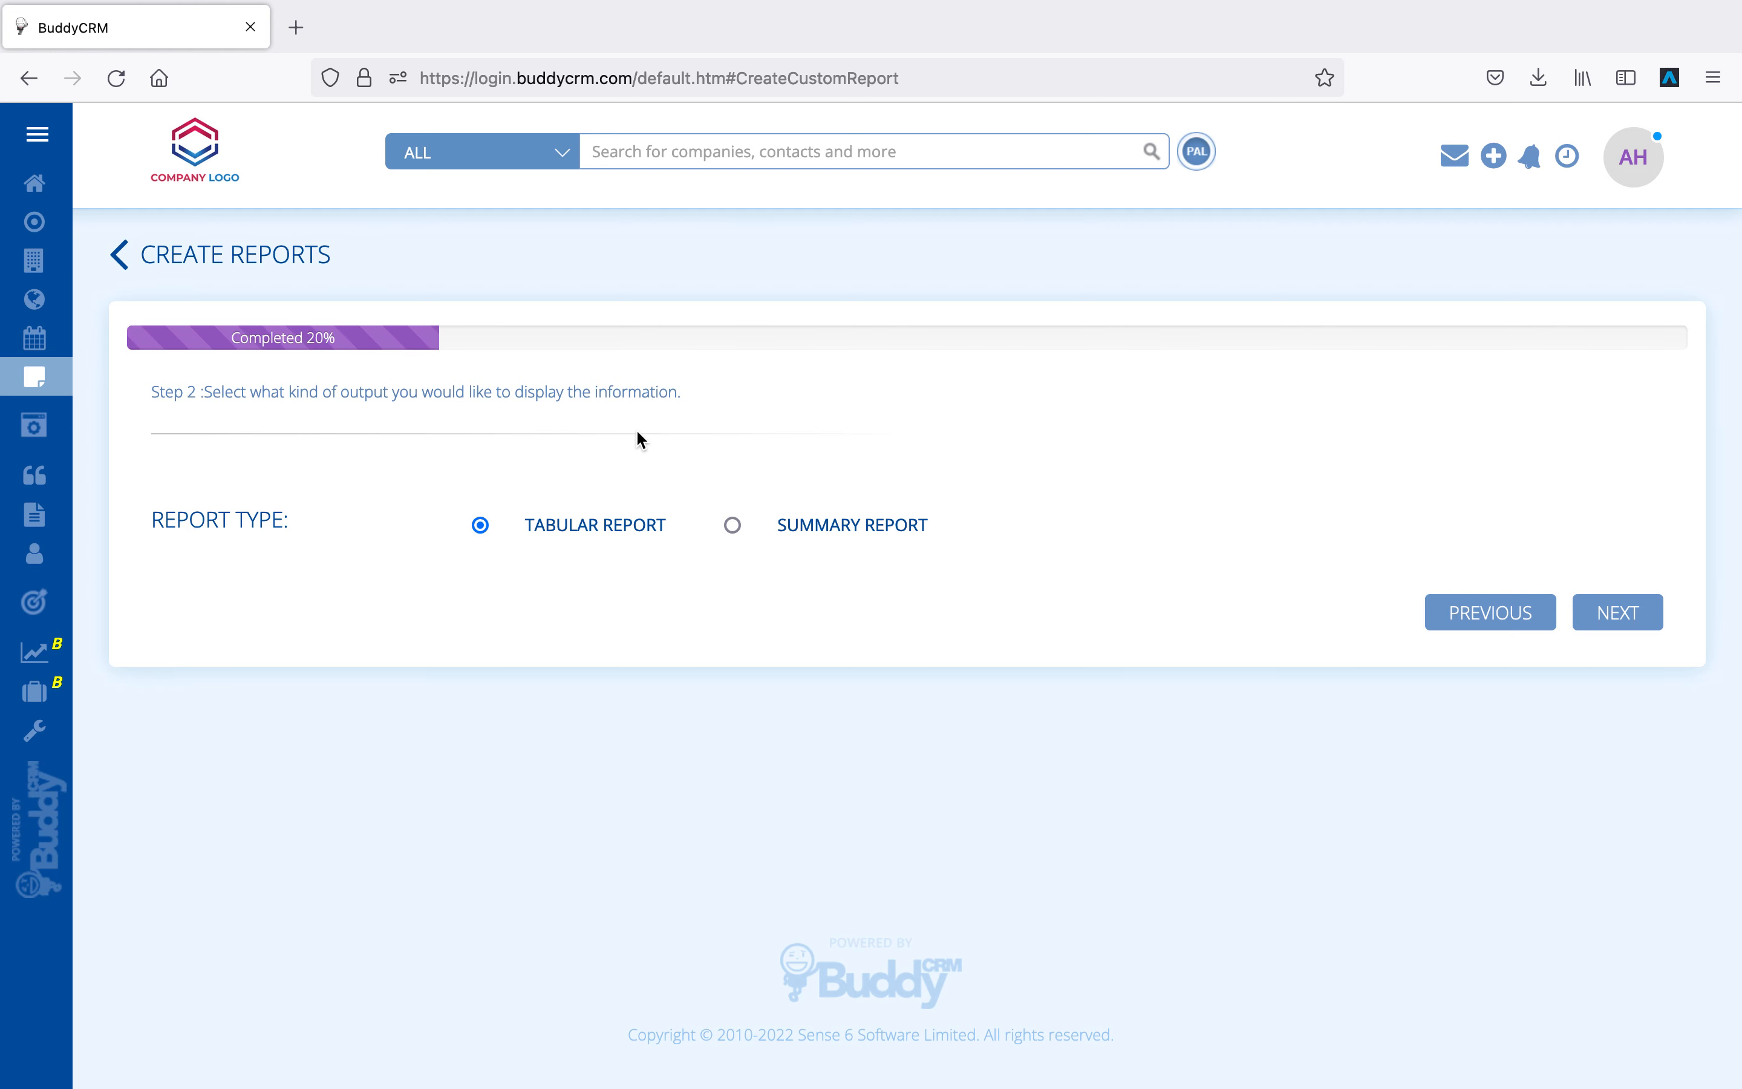
pyautogui.click(819, 533)
pyautogui.click(1658, 609)
# Step: Add CompanyName, Opportunity Created Date and Opportunity Owner to the report's columns
pyautogui.scroll(-3, 741, 616)
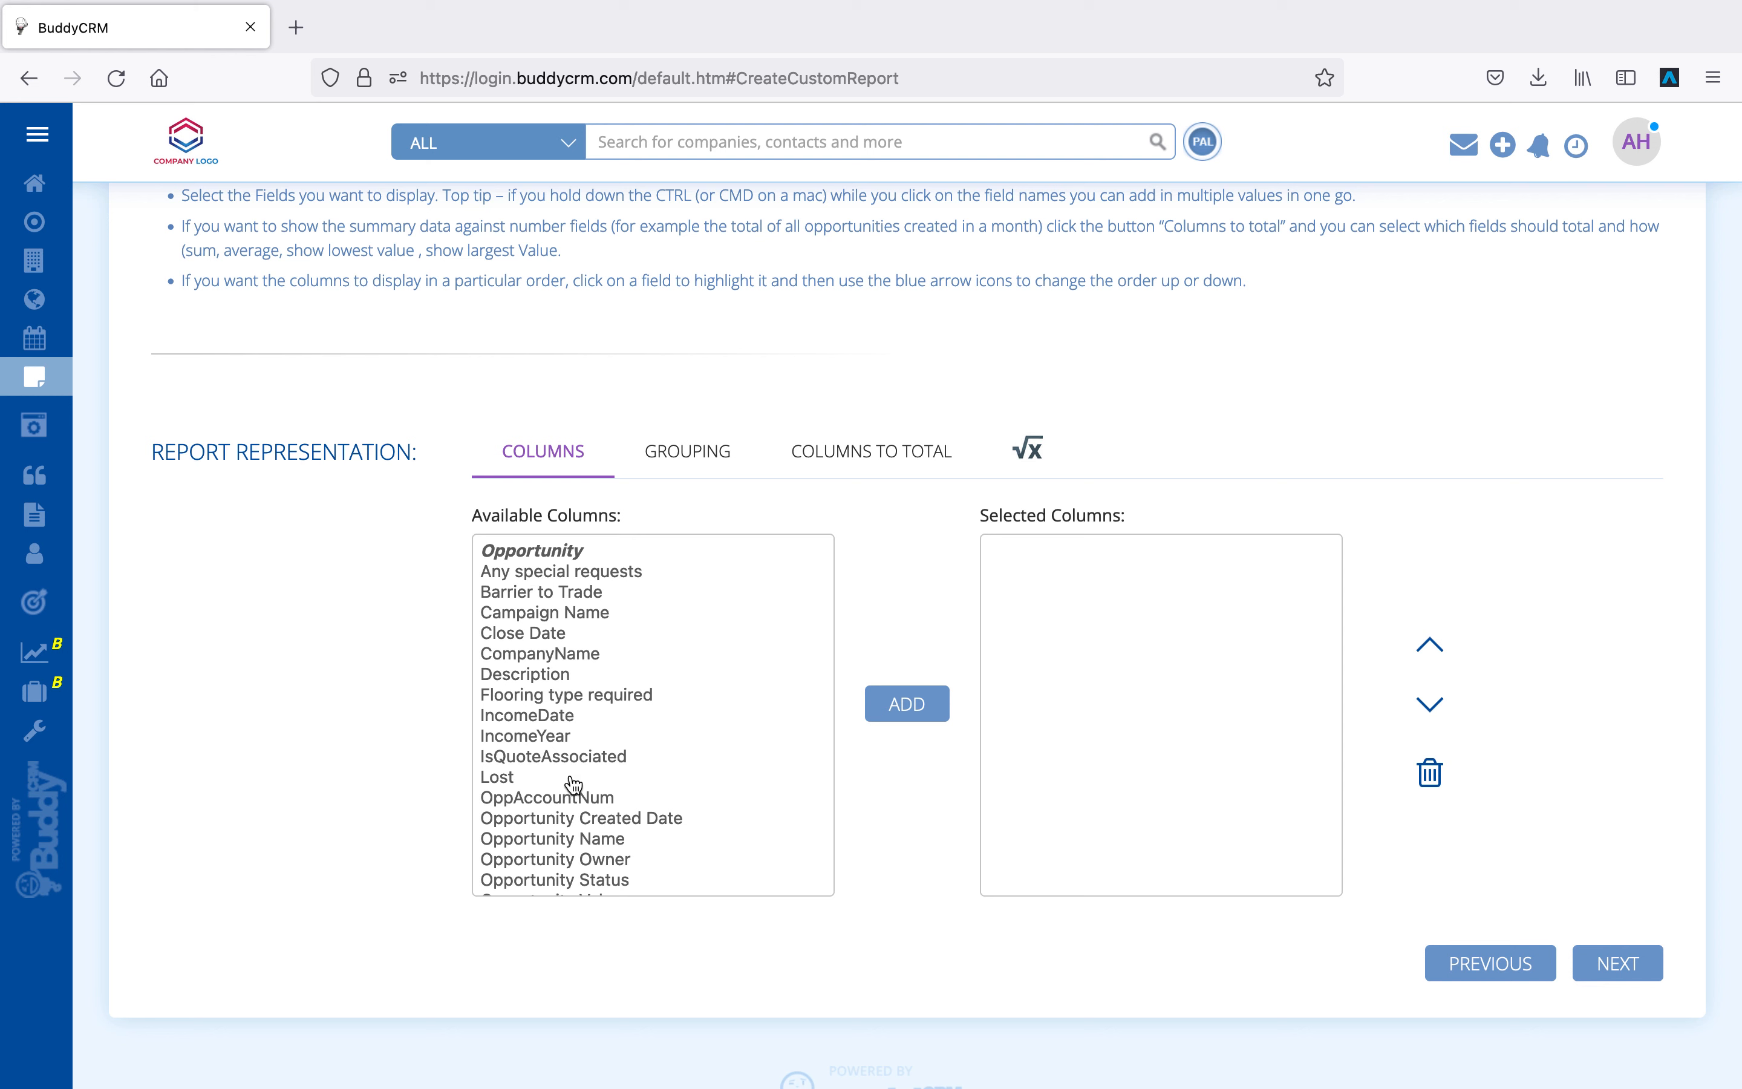
pyautogui.scroll(-5, 573, 785)
pyautogui.scroll(5, 574, 792)
pyautogui.click(579, 653)
pyautogui.click(906, 709)
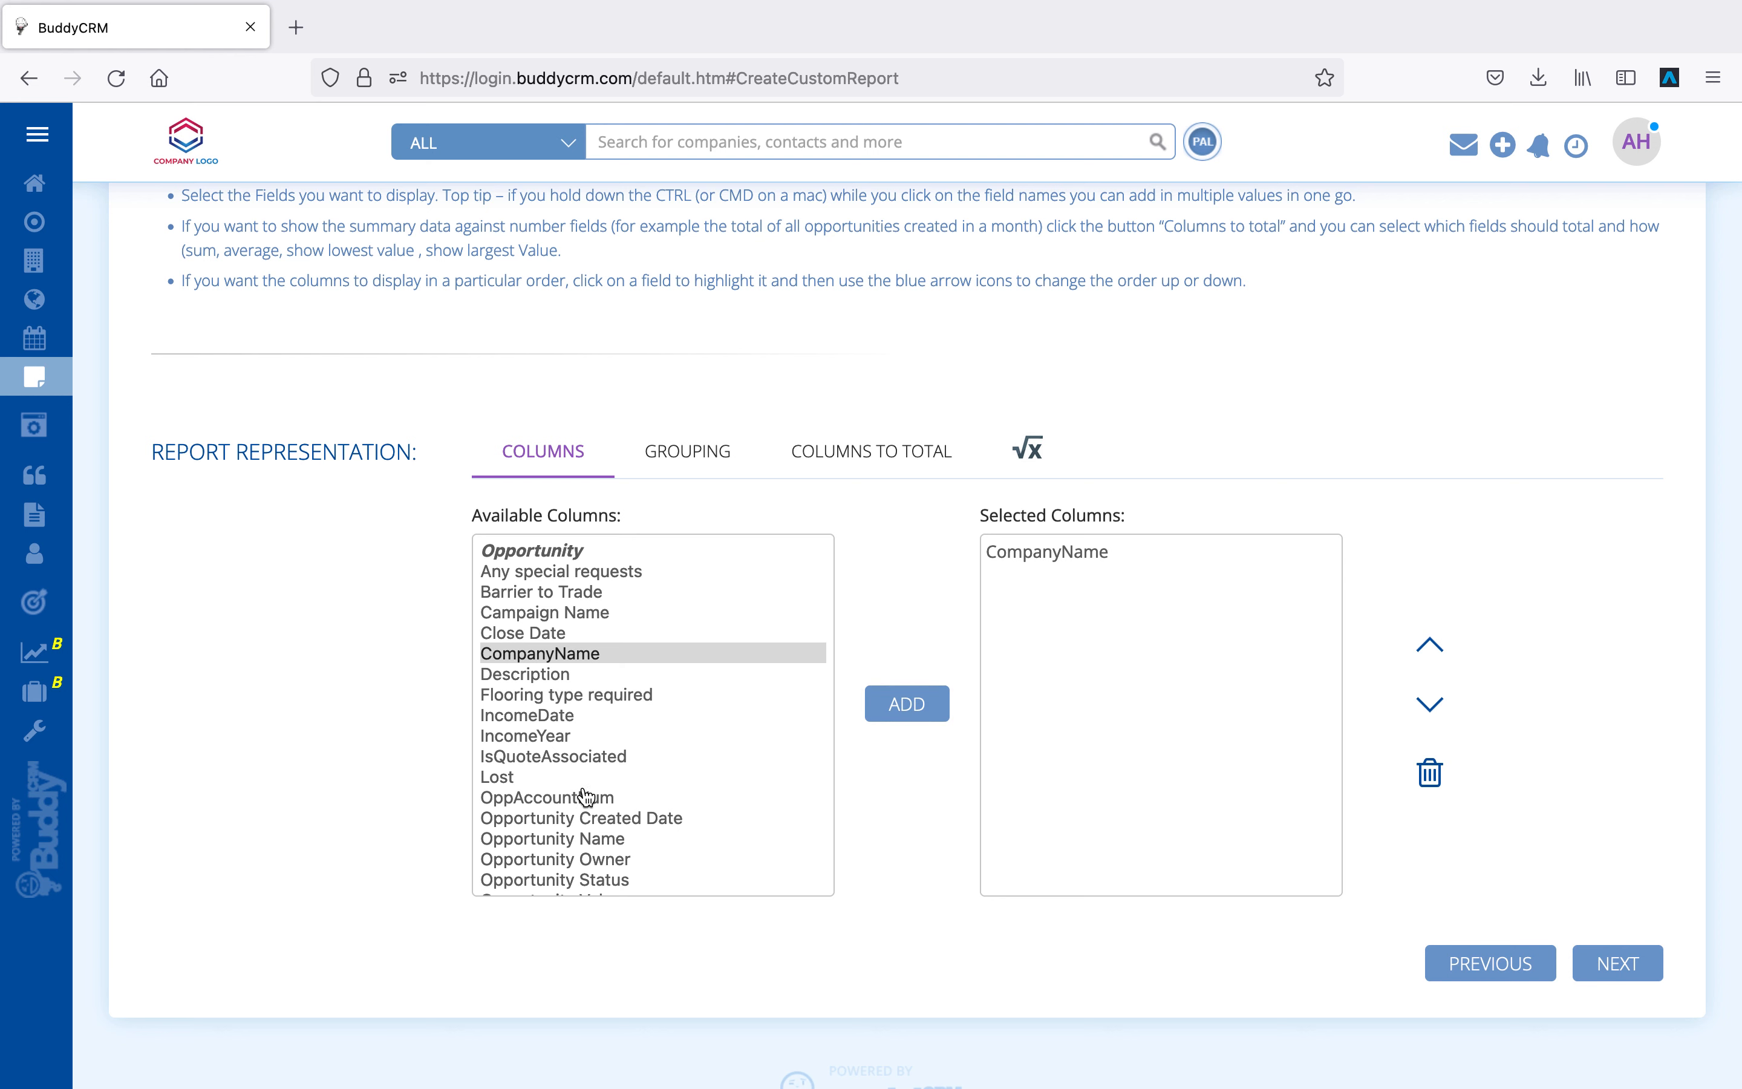
pyautogui.scroll(-2, 585, 795)
pyautogui.click(579, 734)
pyautogui.click(905, 707)
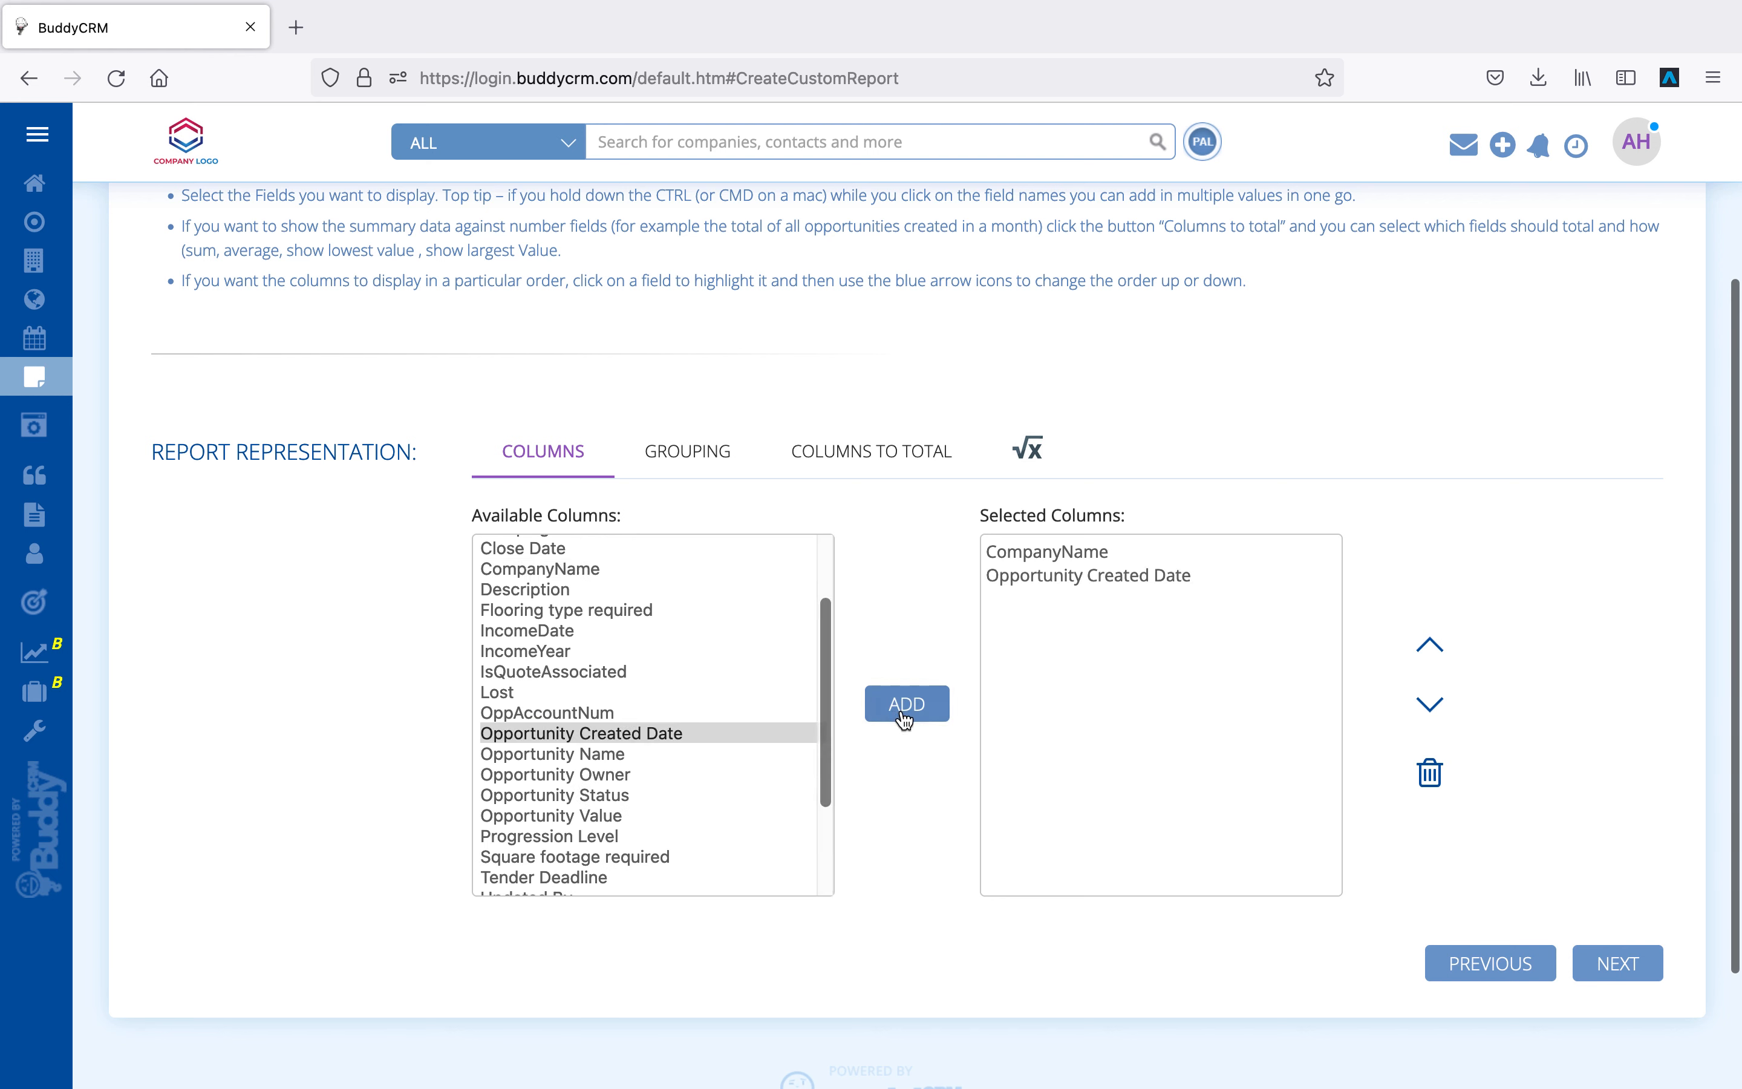
pyautogui.click(648, 774)
pyautogui.click(908, 720)
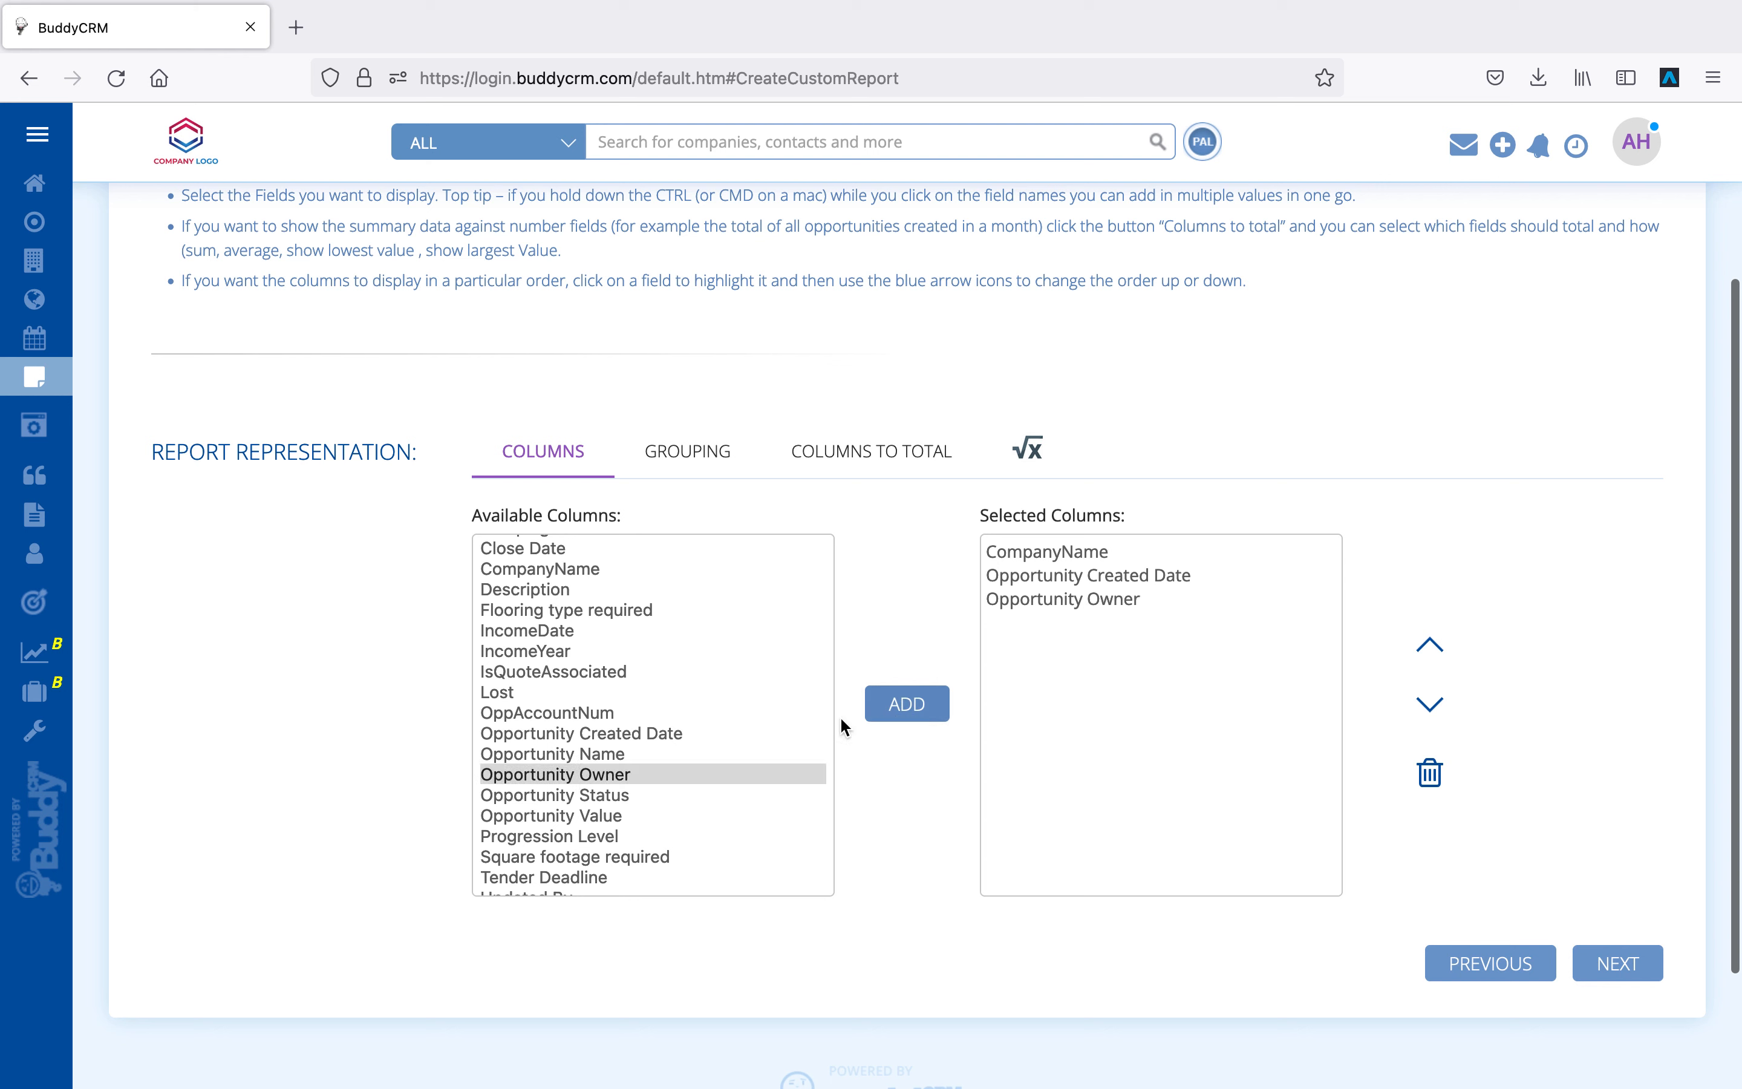
# Step: Add Opportunity Name, Opportunity Status and Opportunity Value to the report's columns
pyautogui.click(608, 754)
pyautogui.click(924, 697)
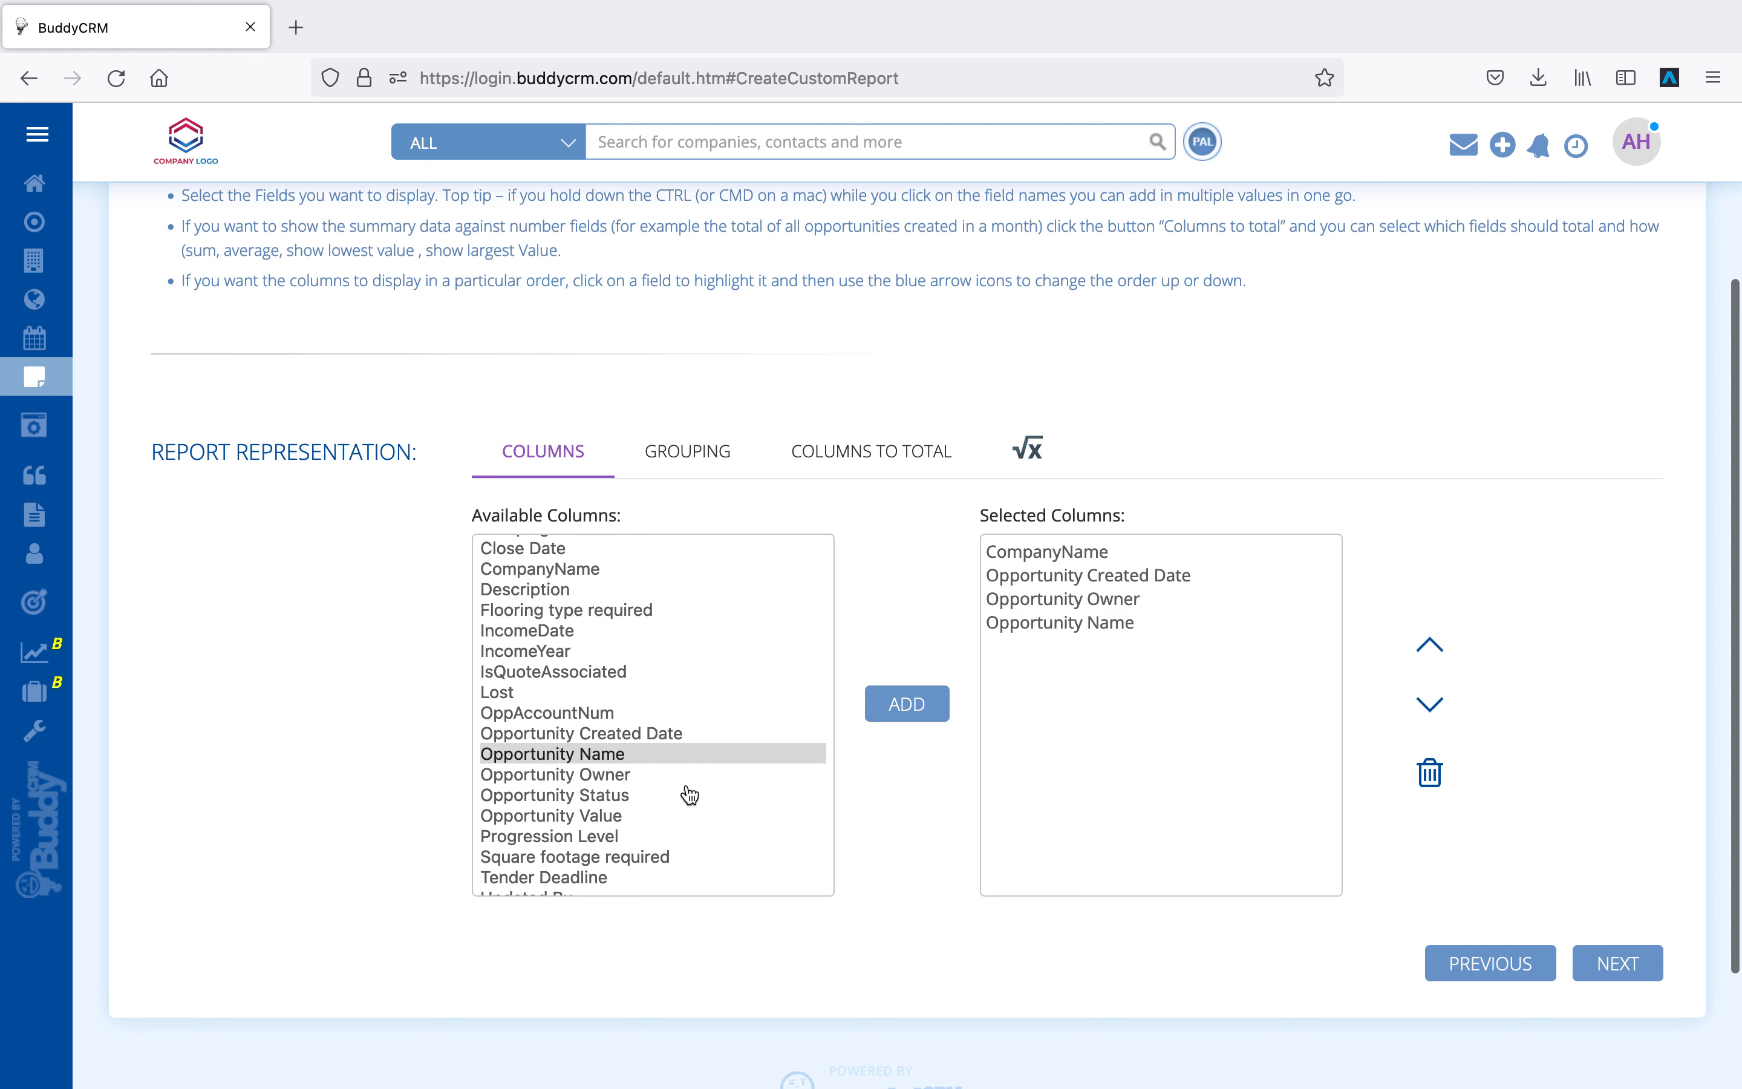
pyautogui.click(648, 795)
pyautogui.click(900, 704)
pyautogui.scroll(-2, 682, 856)
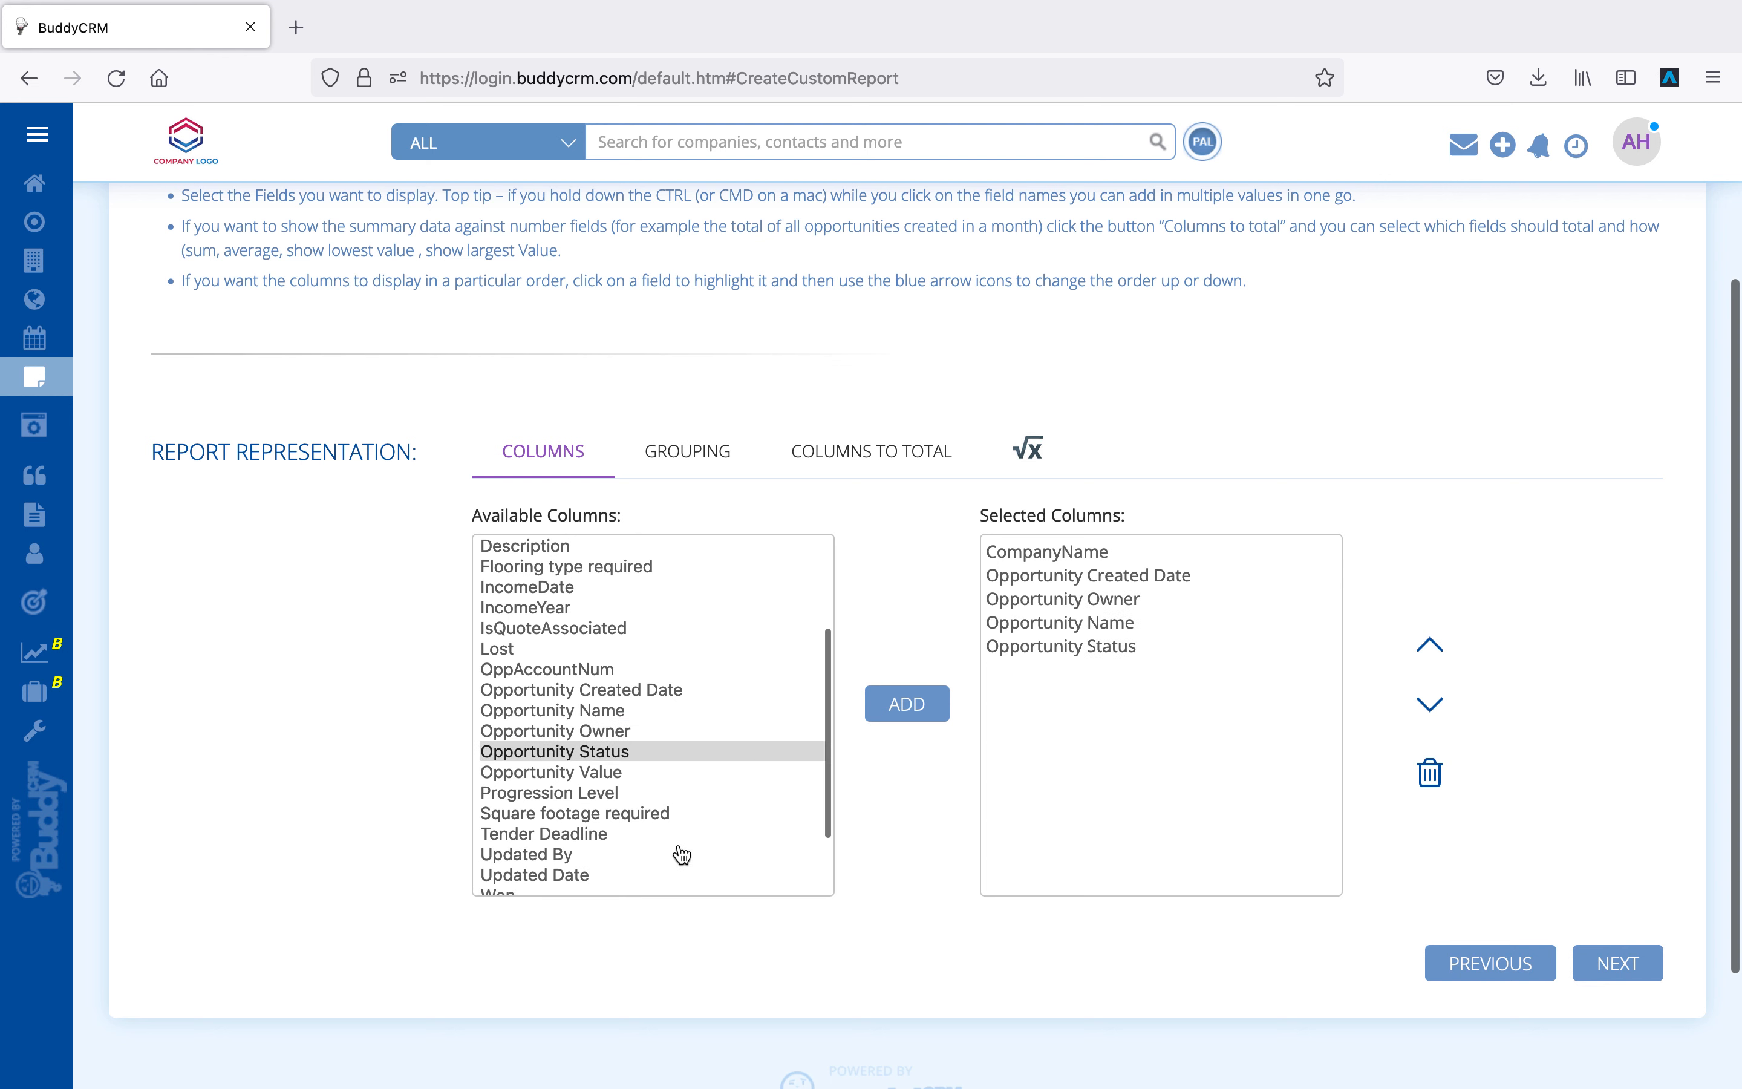
pyautogui.click(621, 772)
pyautogui.click(905, 702)
# Step: Add Progression Level, Won and Lost to the report's columns
pyautogui.scroll(-2, 726, 805)
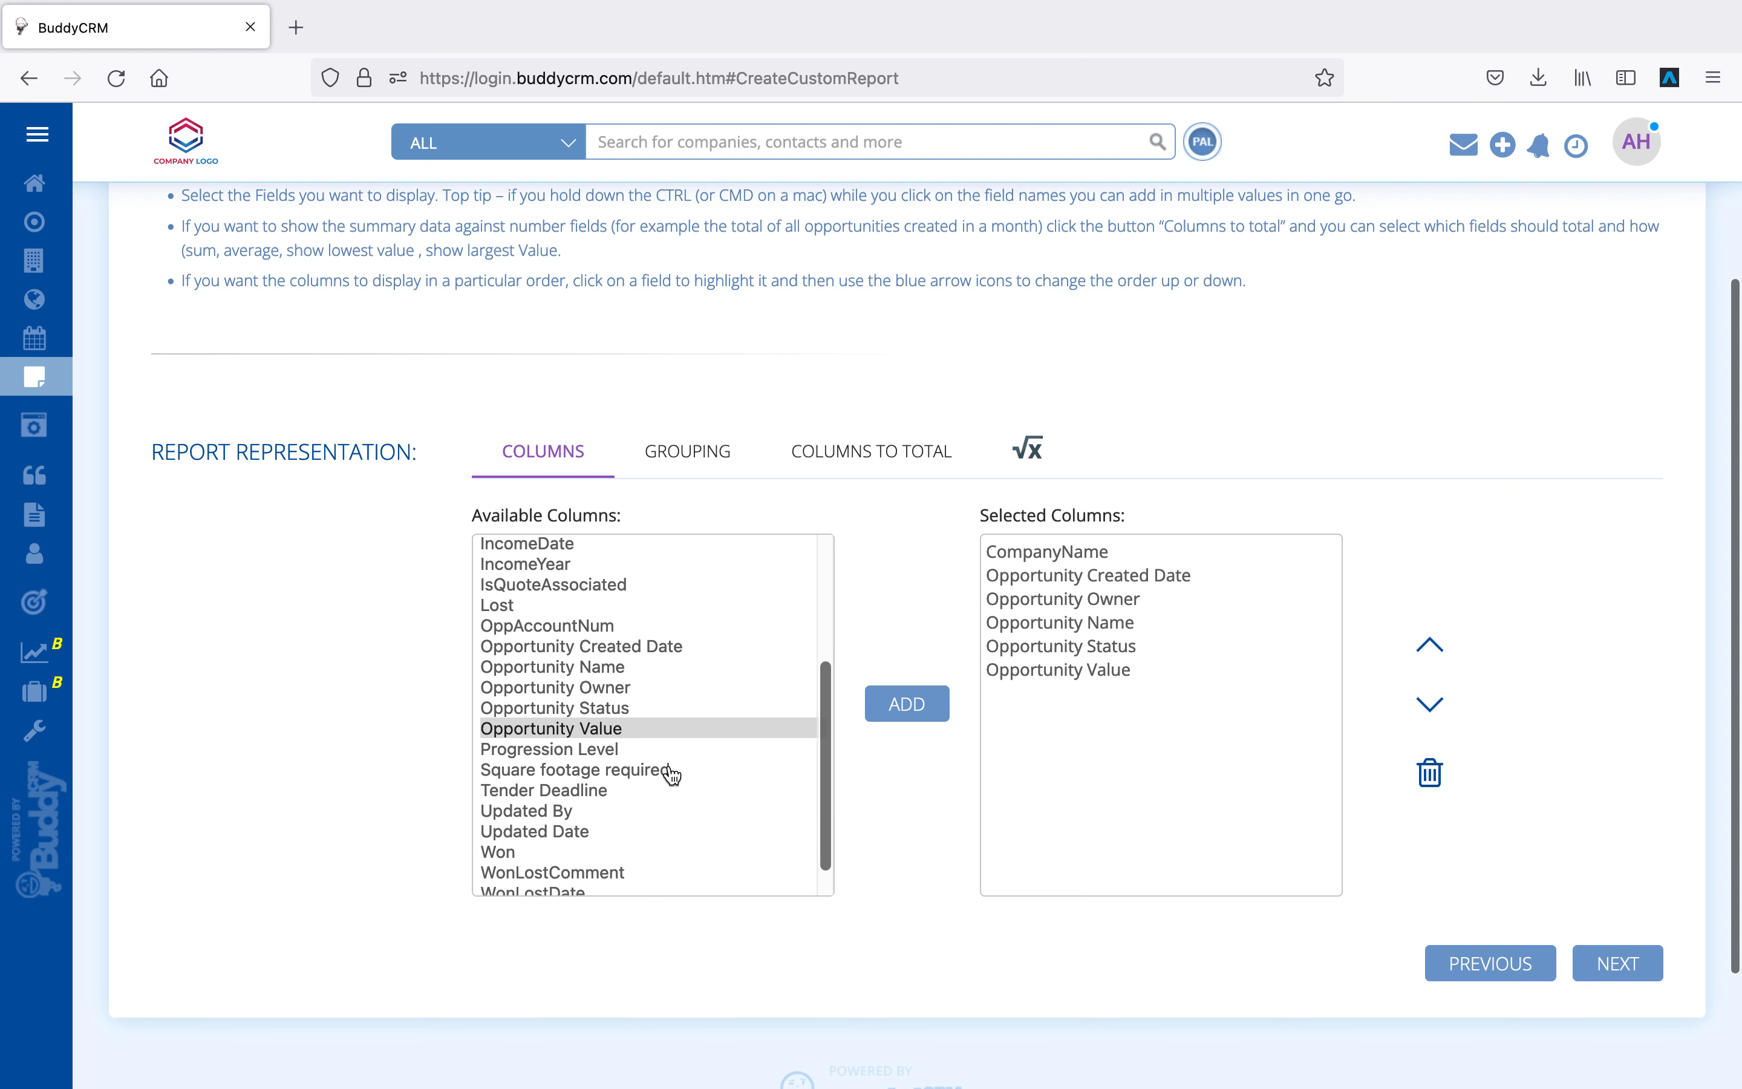
pyautogui.click(656, 753)
pyautogui.click(900, 703)
pyautogui.scroll(-2, 693, 821)
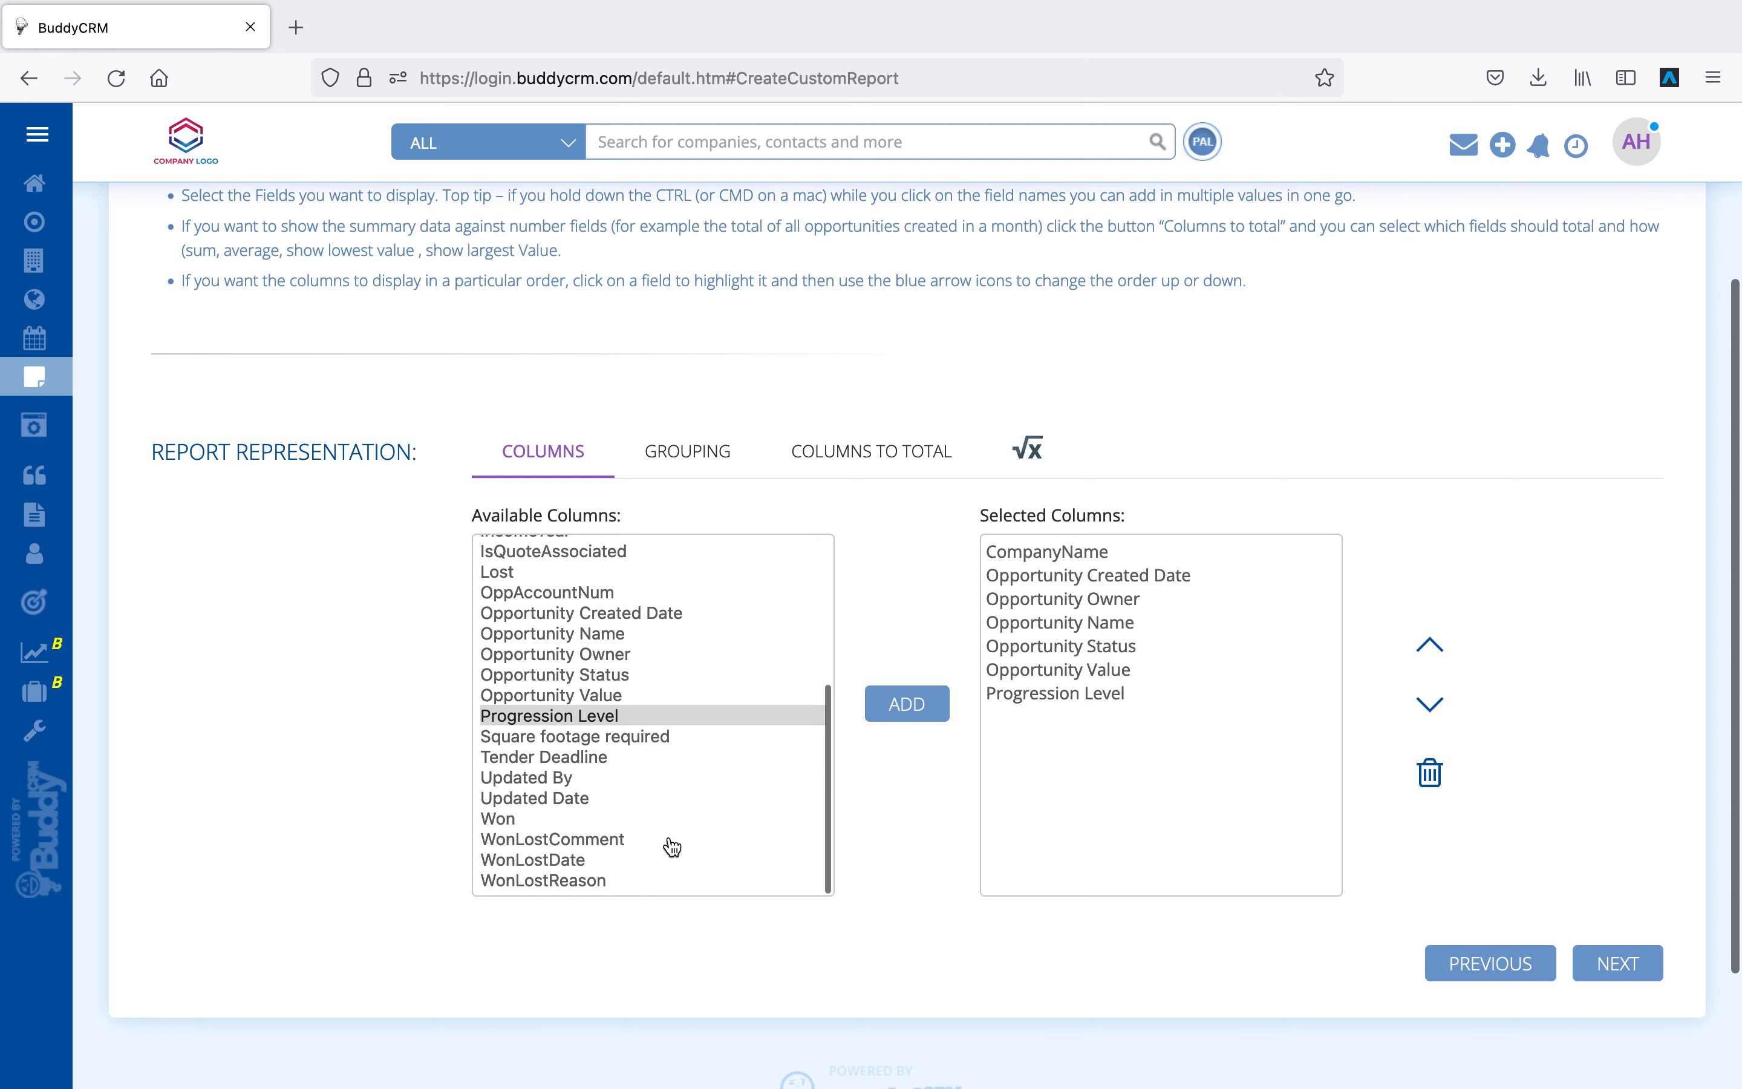
pyautogui.click(617, 821)
pyautogui.click(907, 704)
pyautogui.click(584, 573)
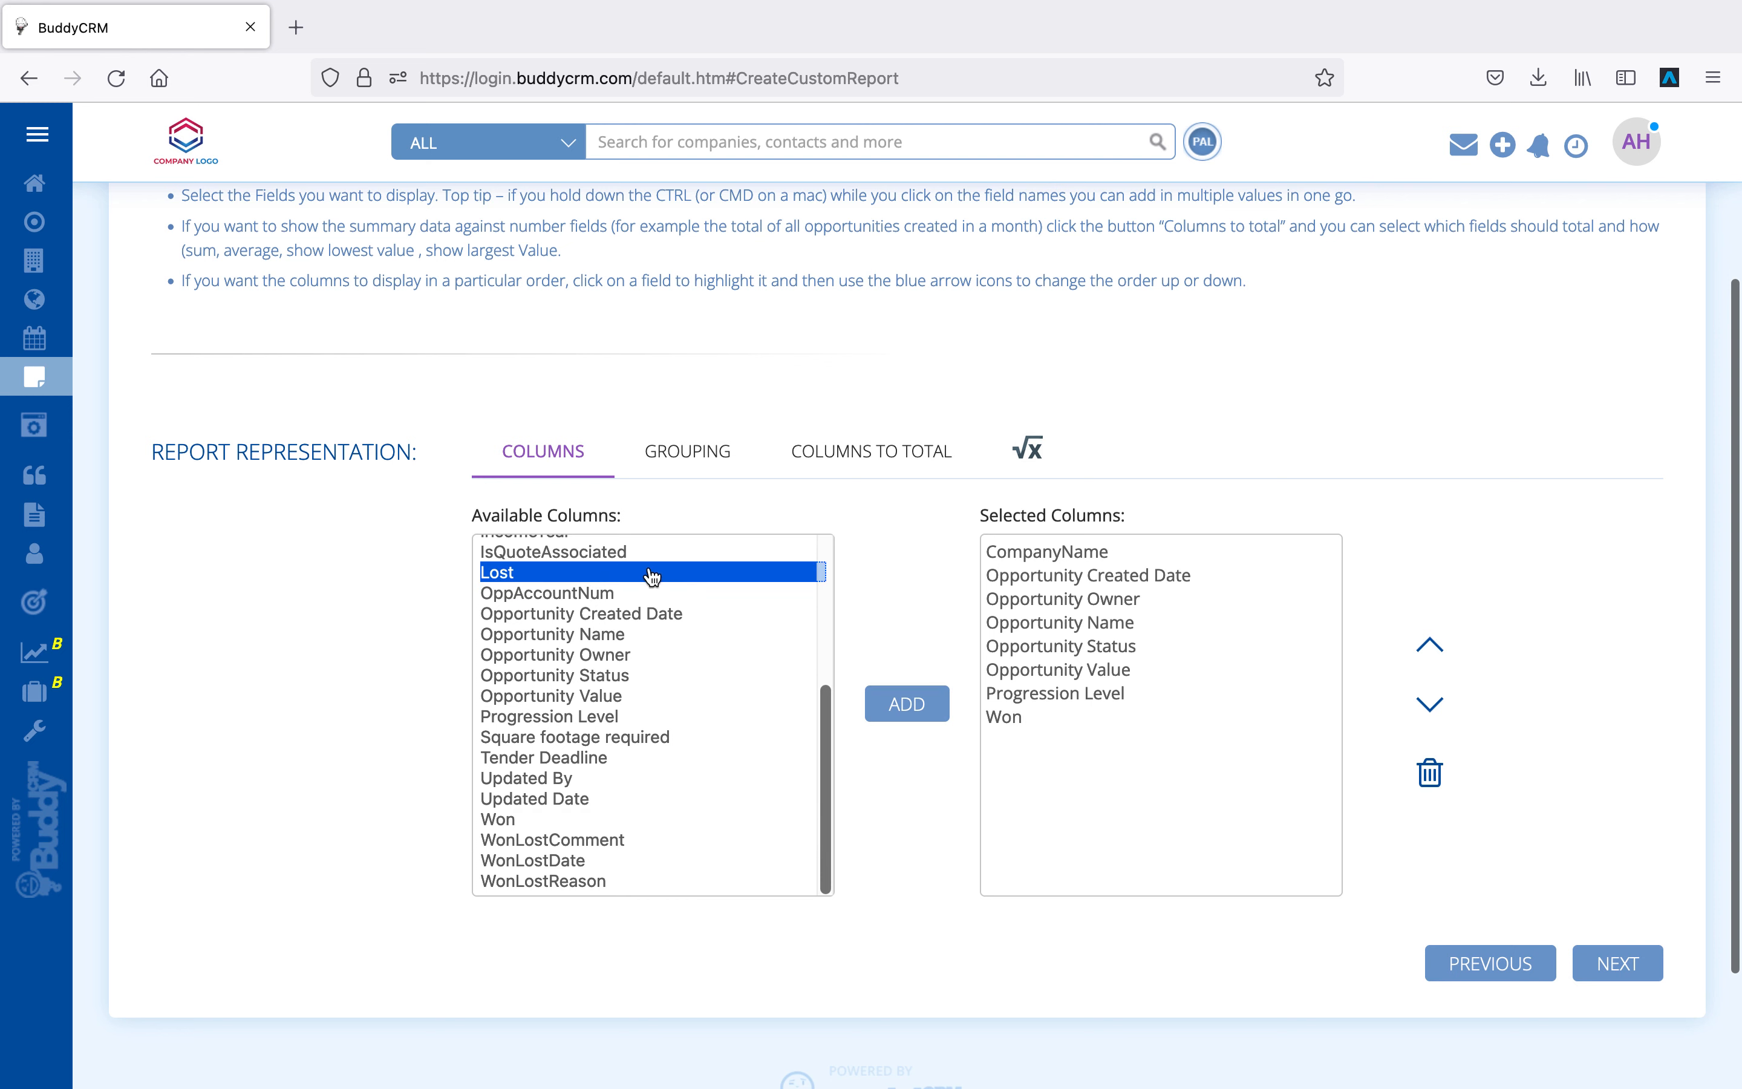
pyautogui.click(906, 704)
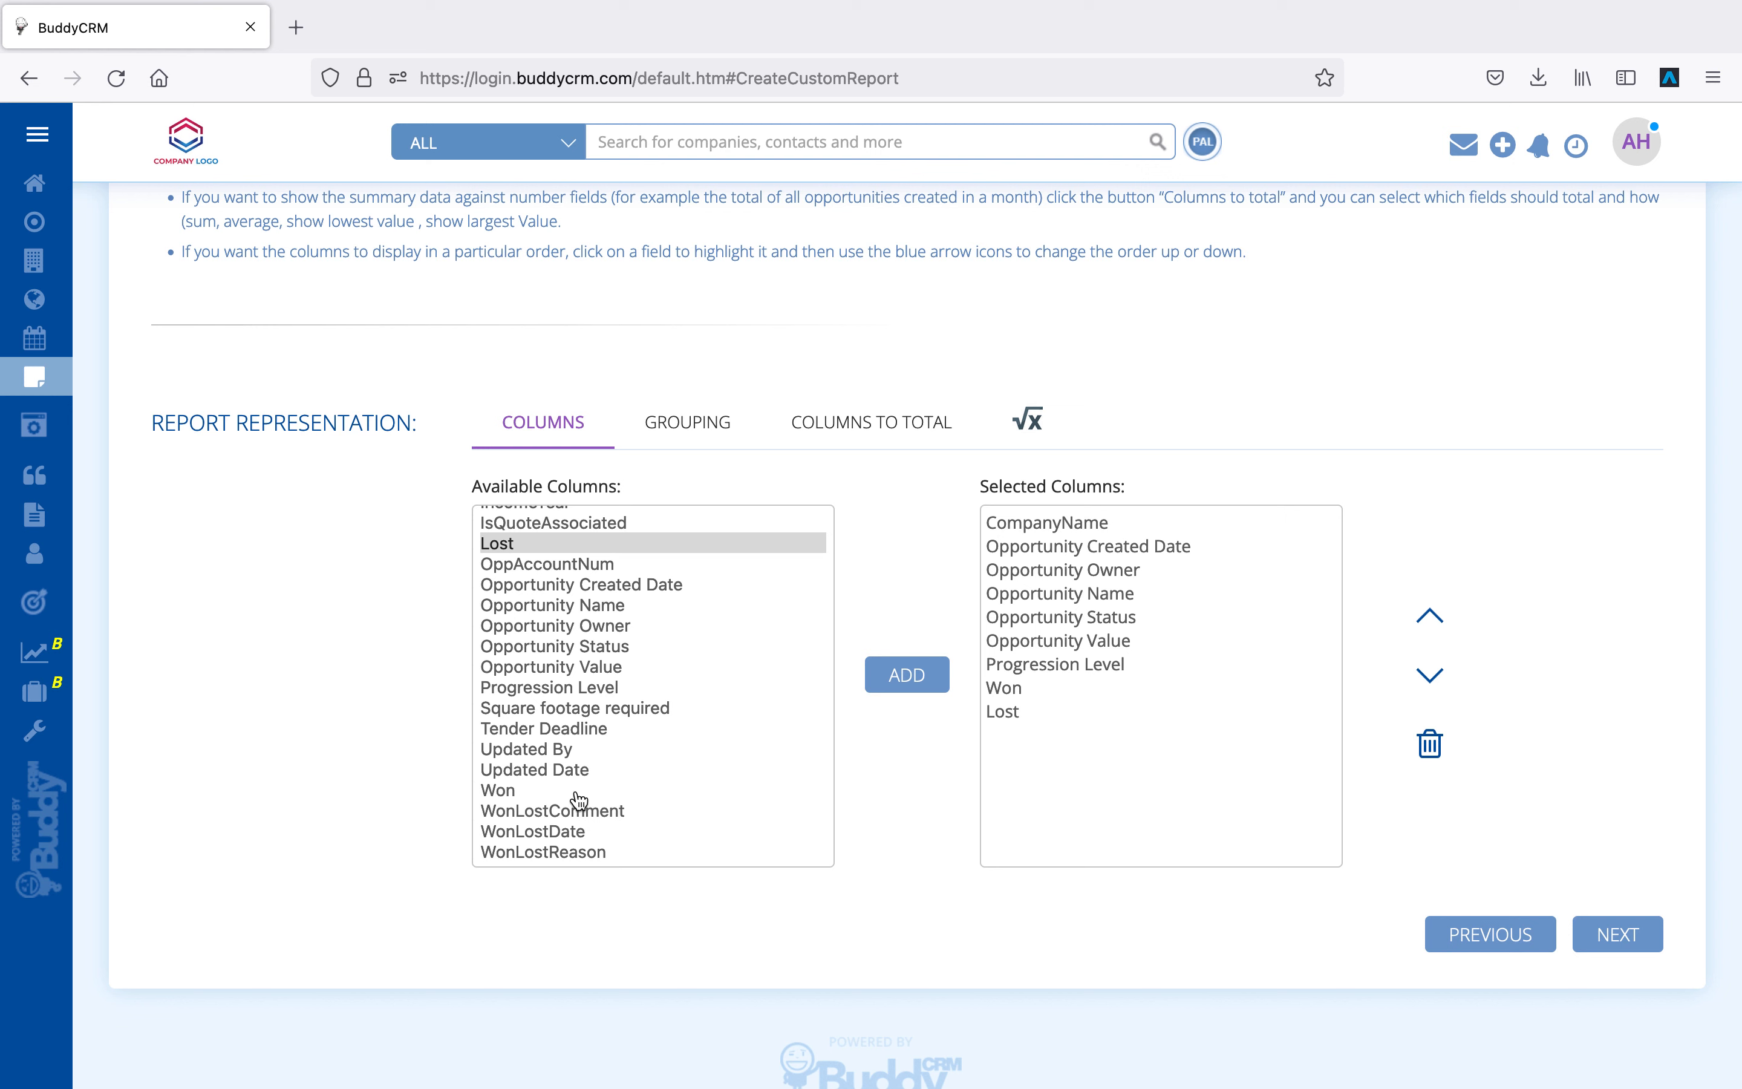
# Step: Add WonLostReason, WonLostComment and WonLostDate to the report's columns
pyautogui.click(599, 854)
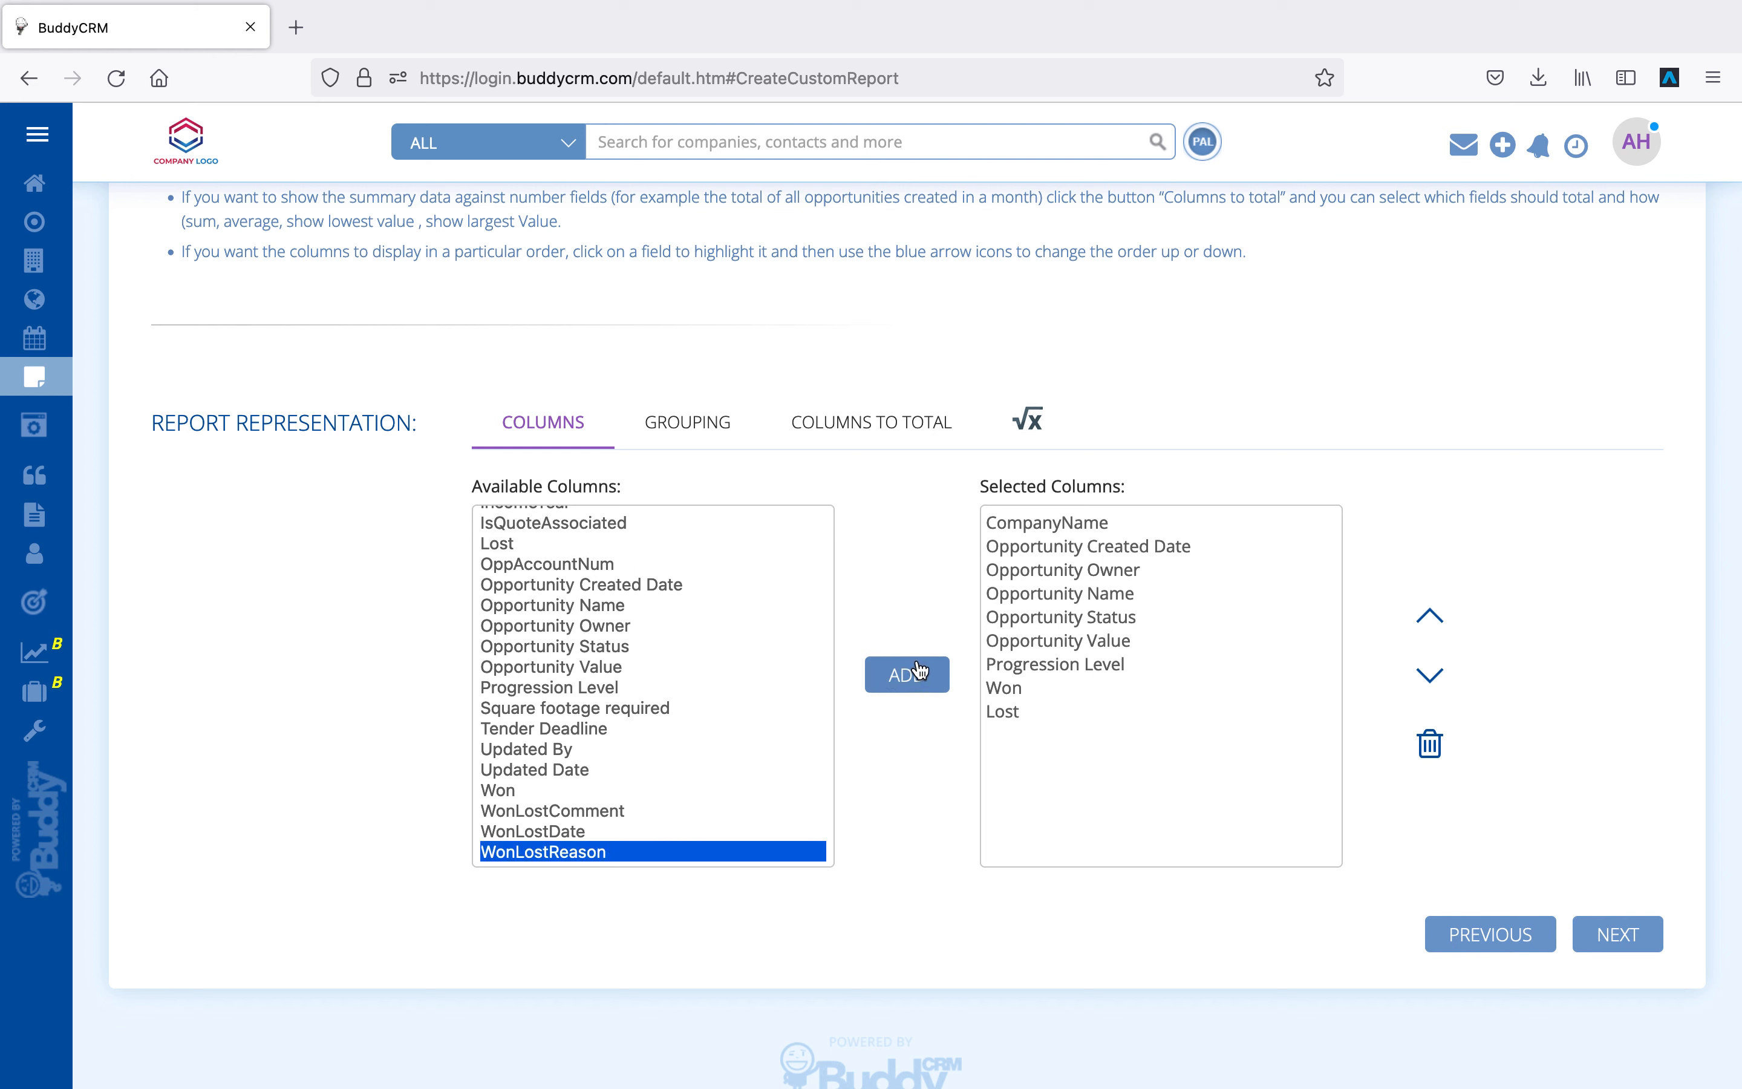
pyautogui.click(914, 673)
pyautogui.click(633, 812)
pyautogui.click(916, 671)
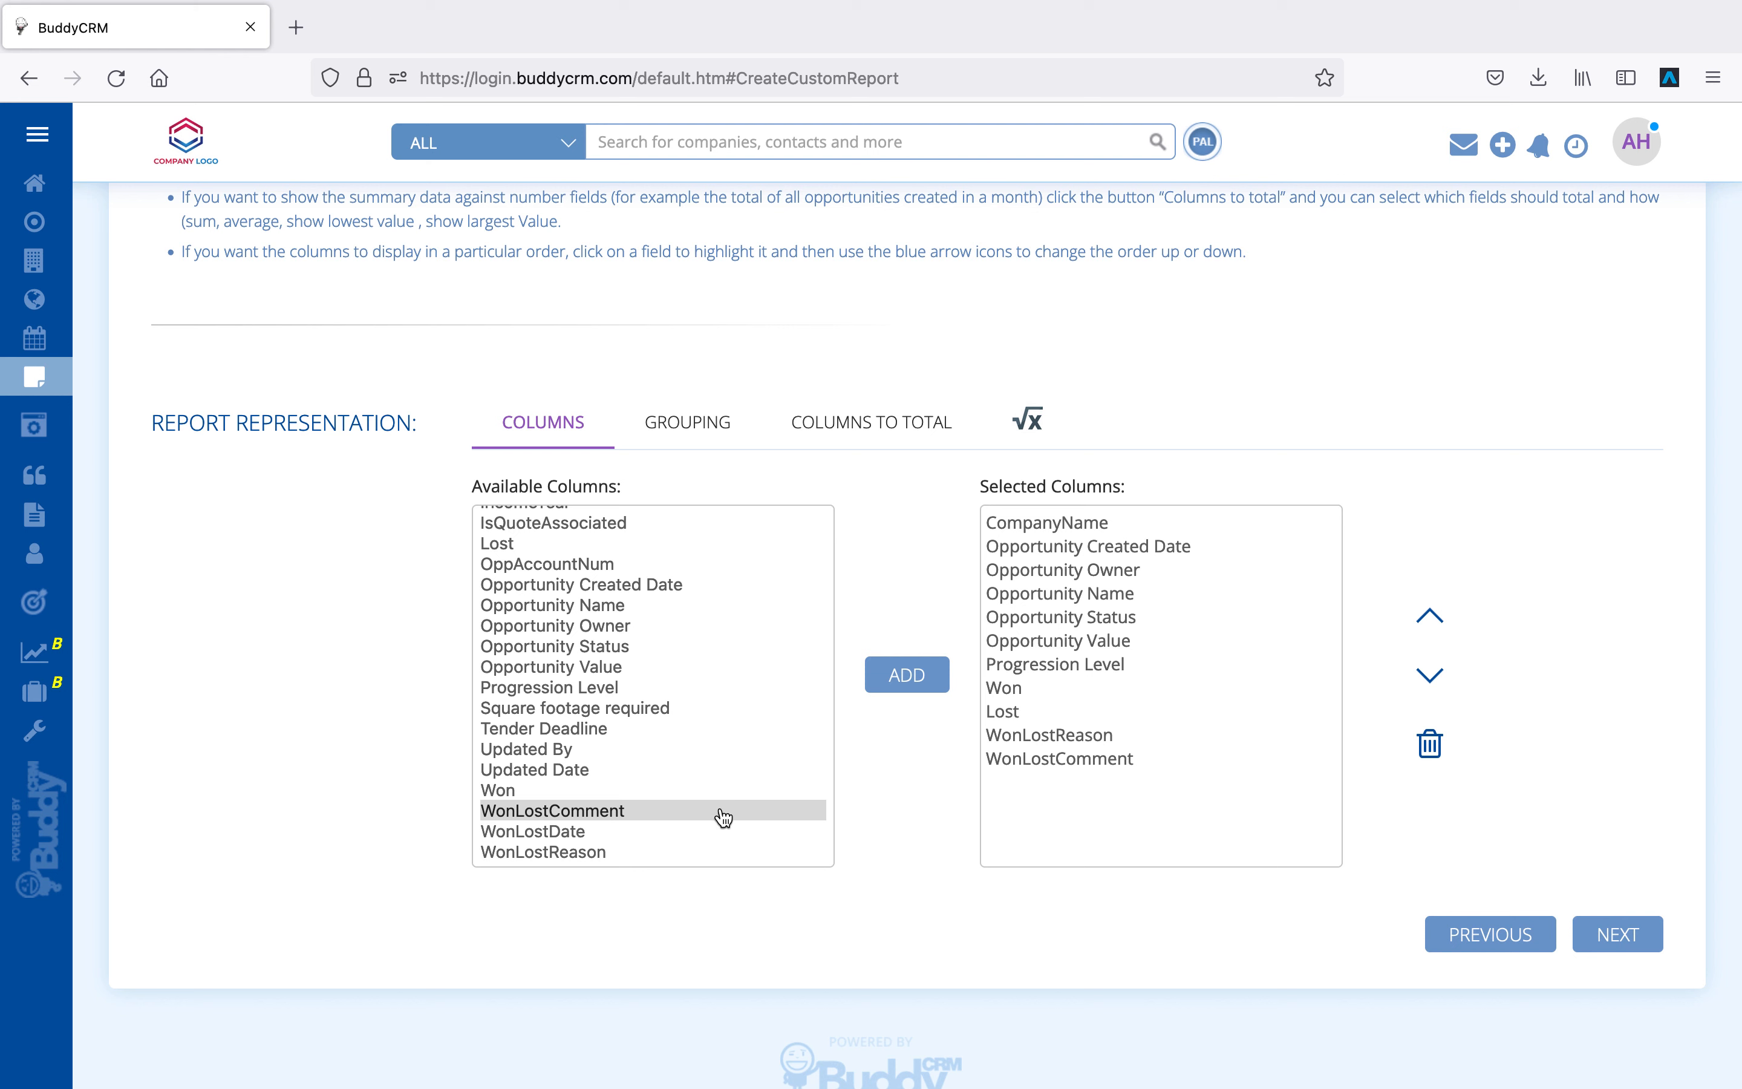
pyautogui.click(693, 834)
pyautogui.click(920, 679)
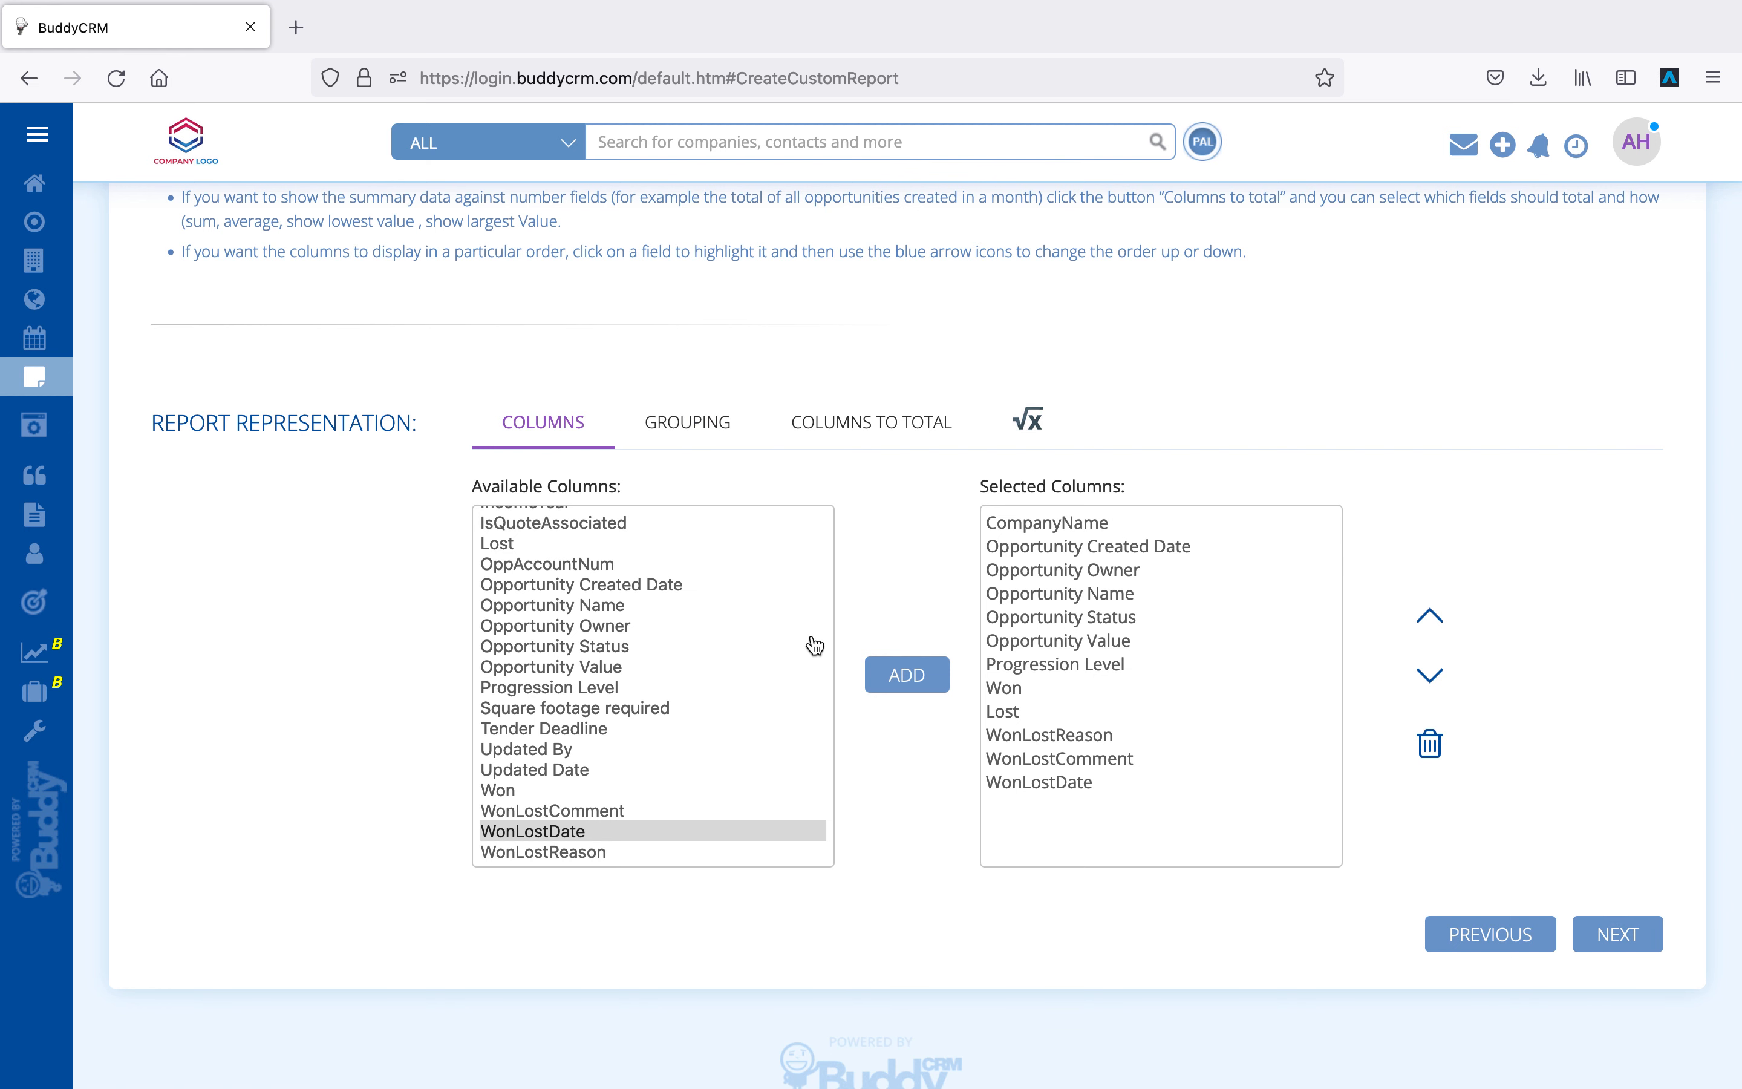
# Step: Group the summary information by Opportunity Created Date and proceed to the report's filters
pyautogui.click(1625, 937)
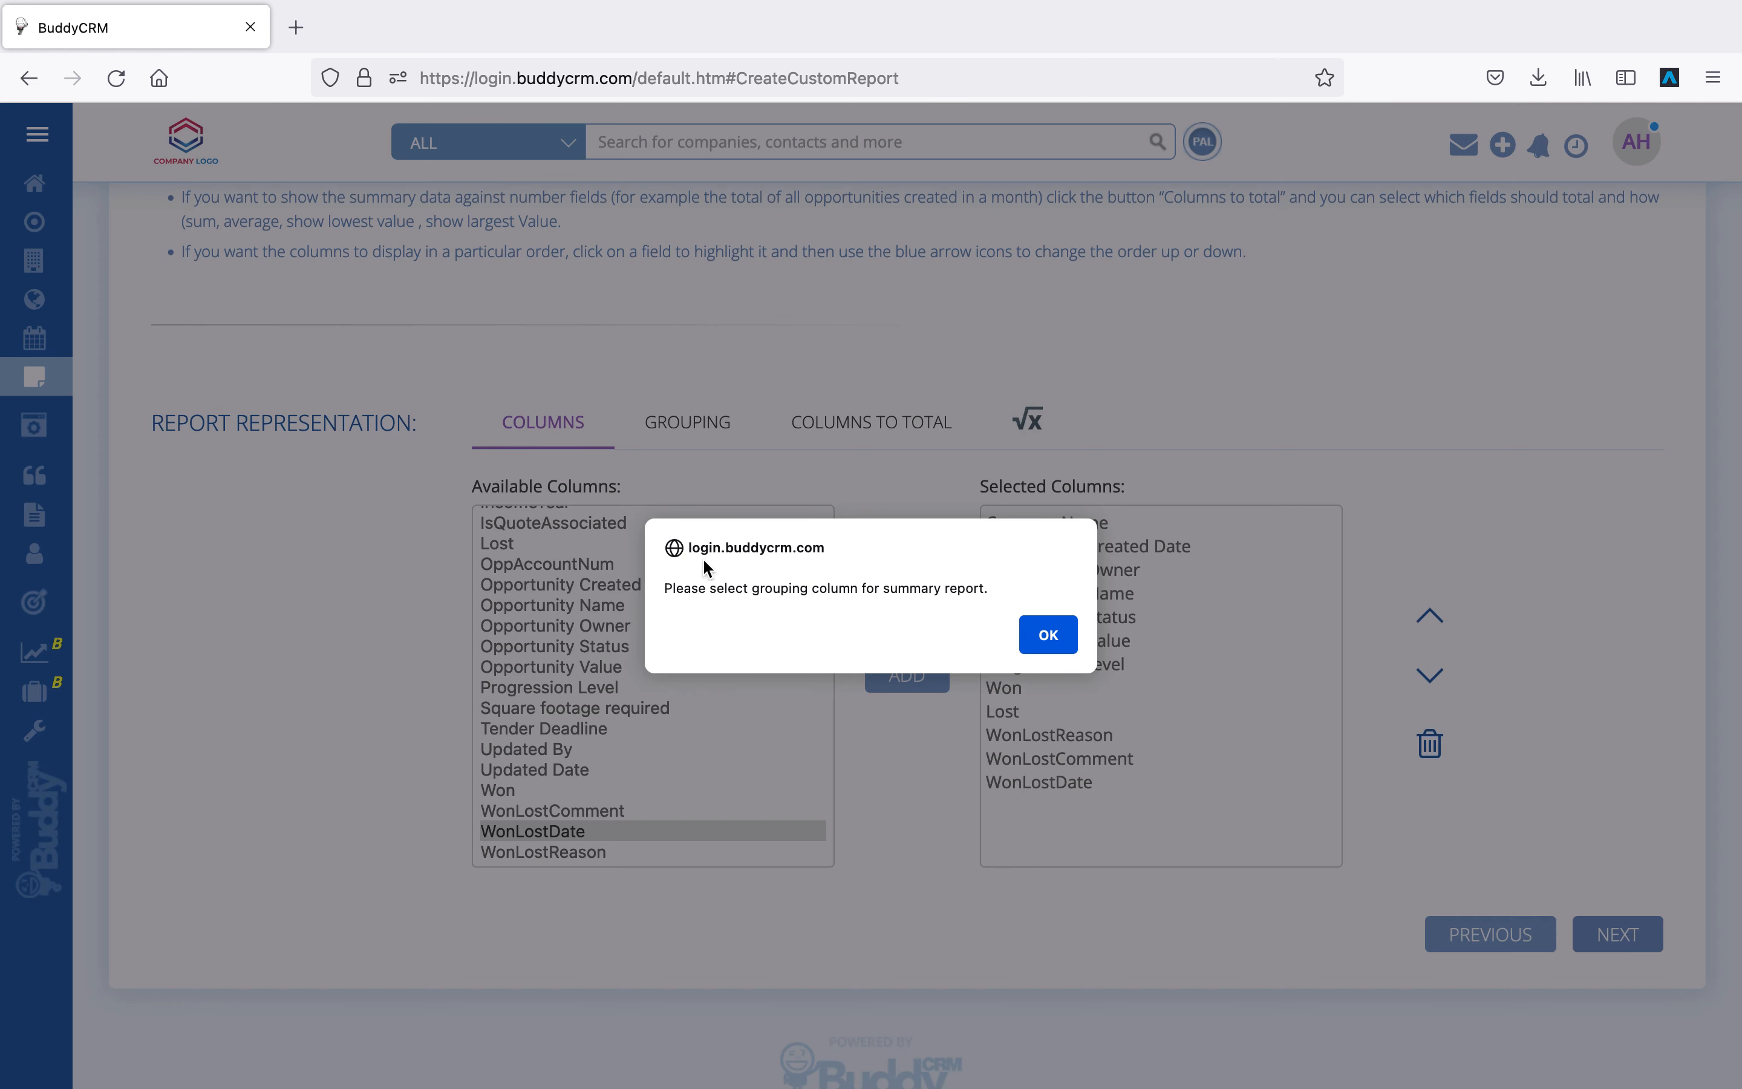
pyautogui.click(1048, 634)
pyautogui.click(612, 736)
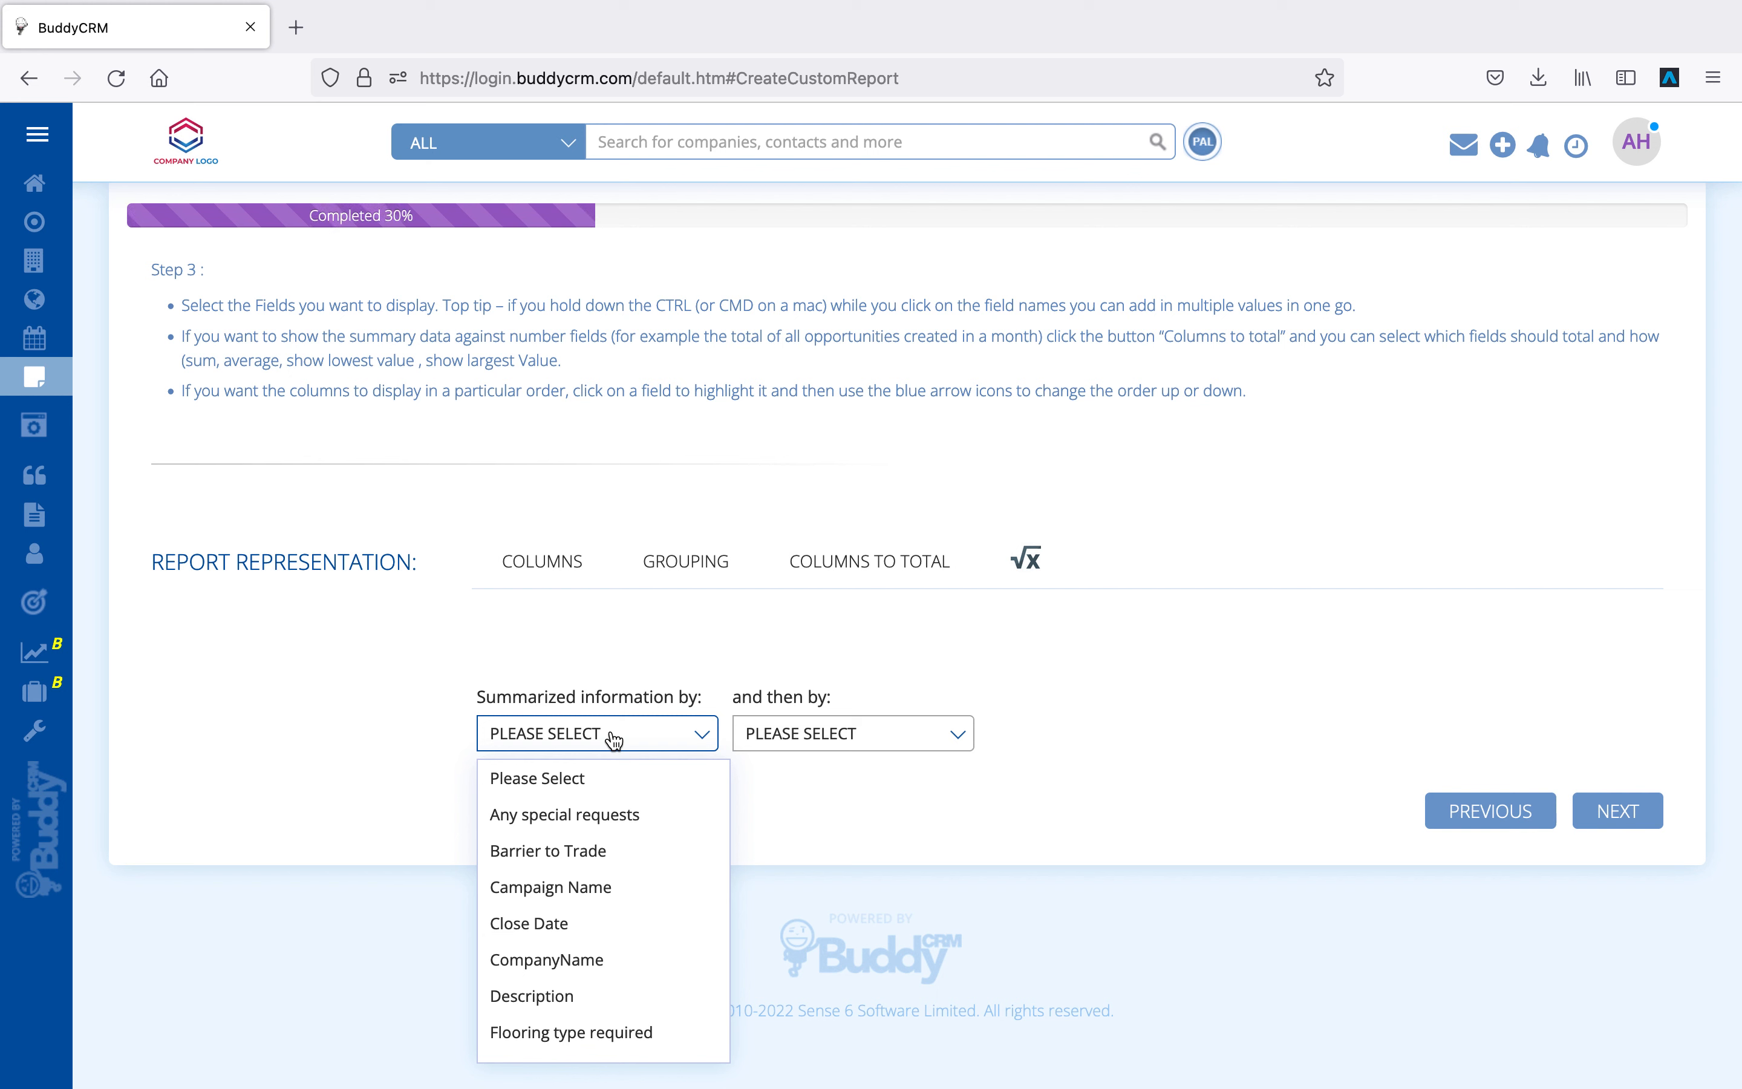
pyautogui.scroll(-3, 632, 1008)
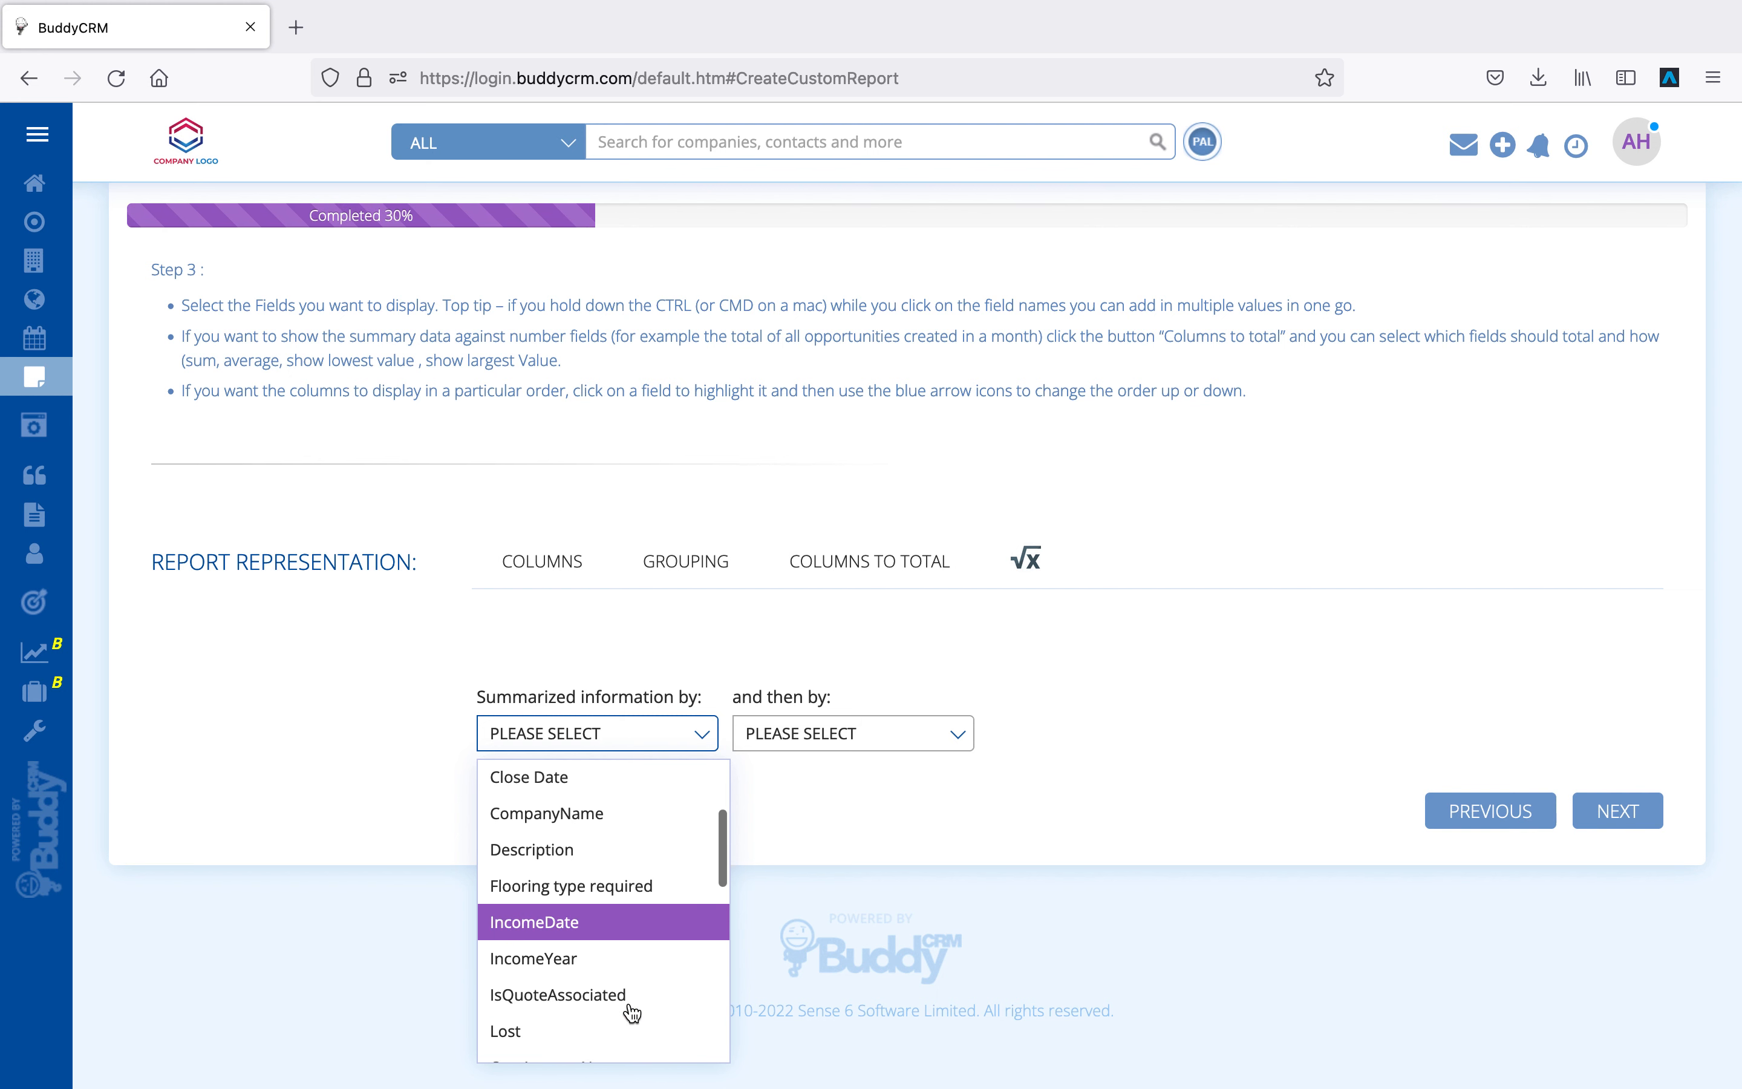
pyautogui.scroll(-3, 632, 1008)
pyautogui.click(639, 957)
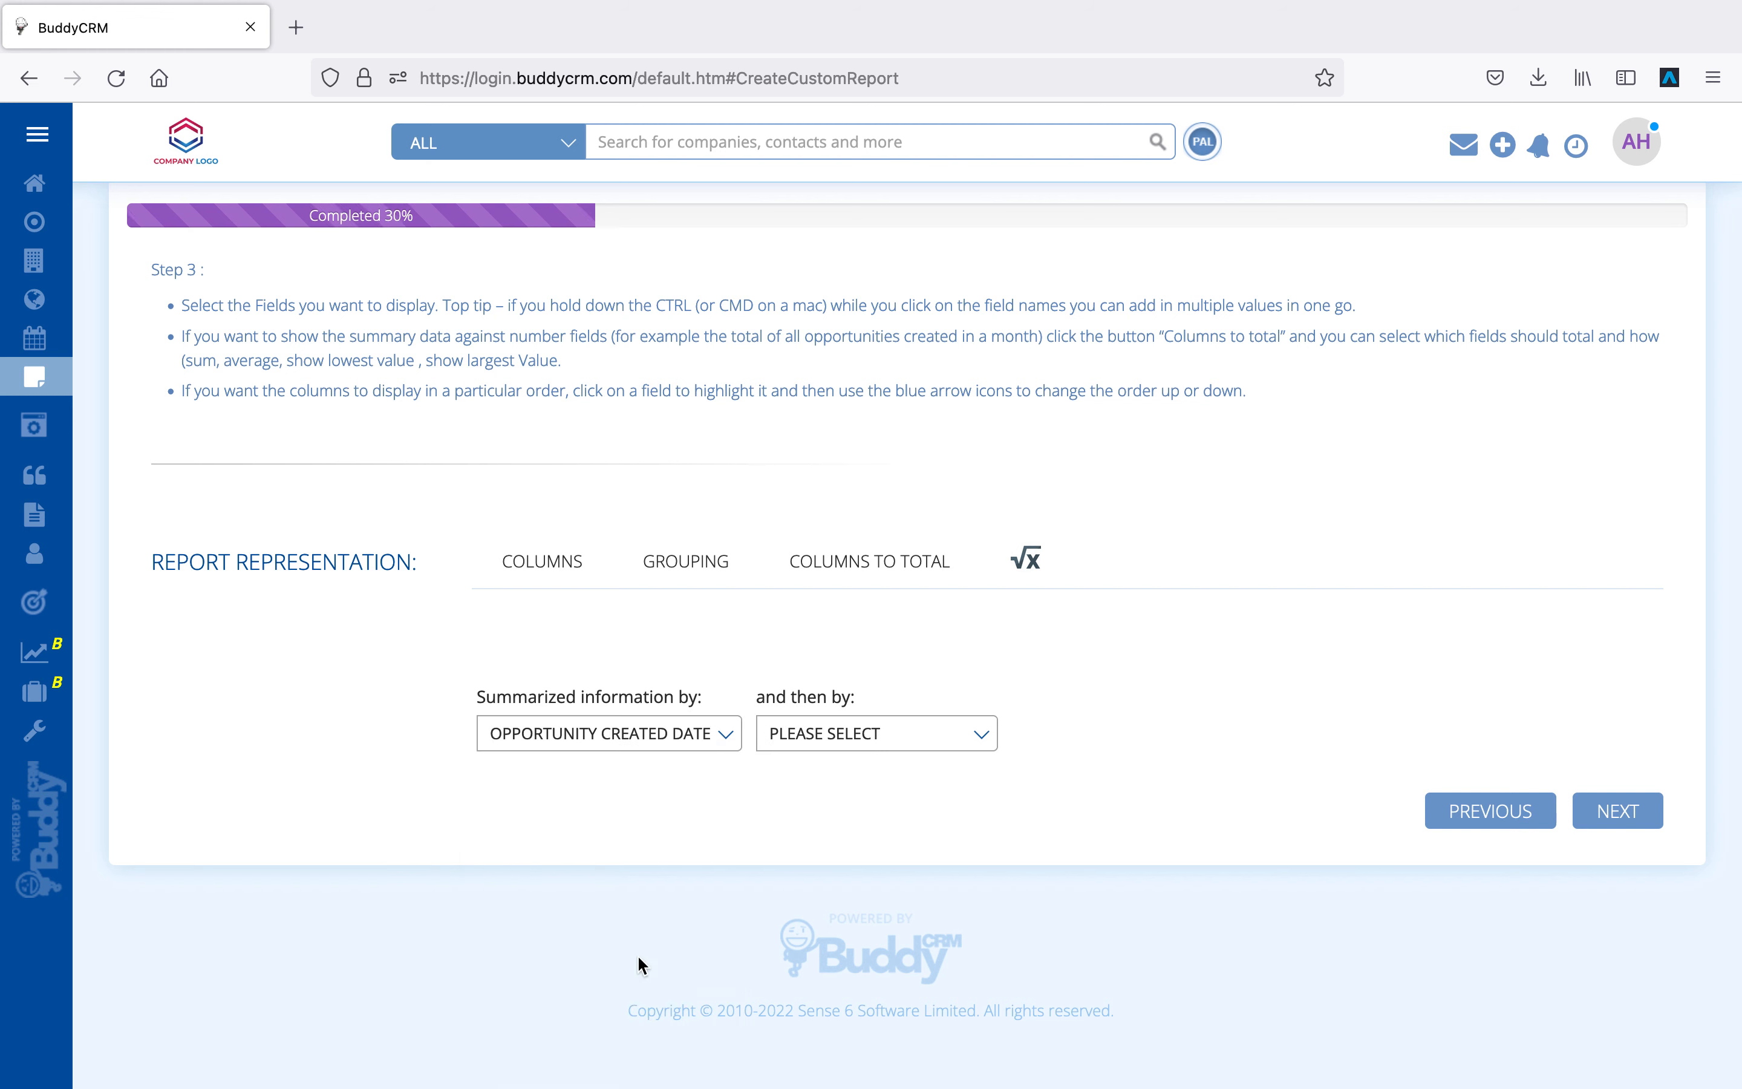
pyautogui.click(1618, 817)
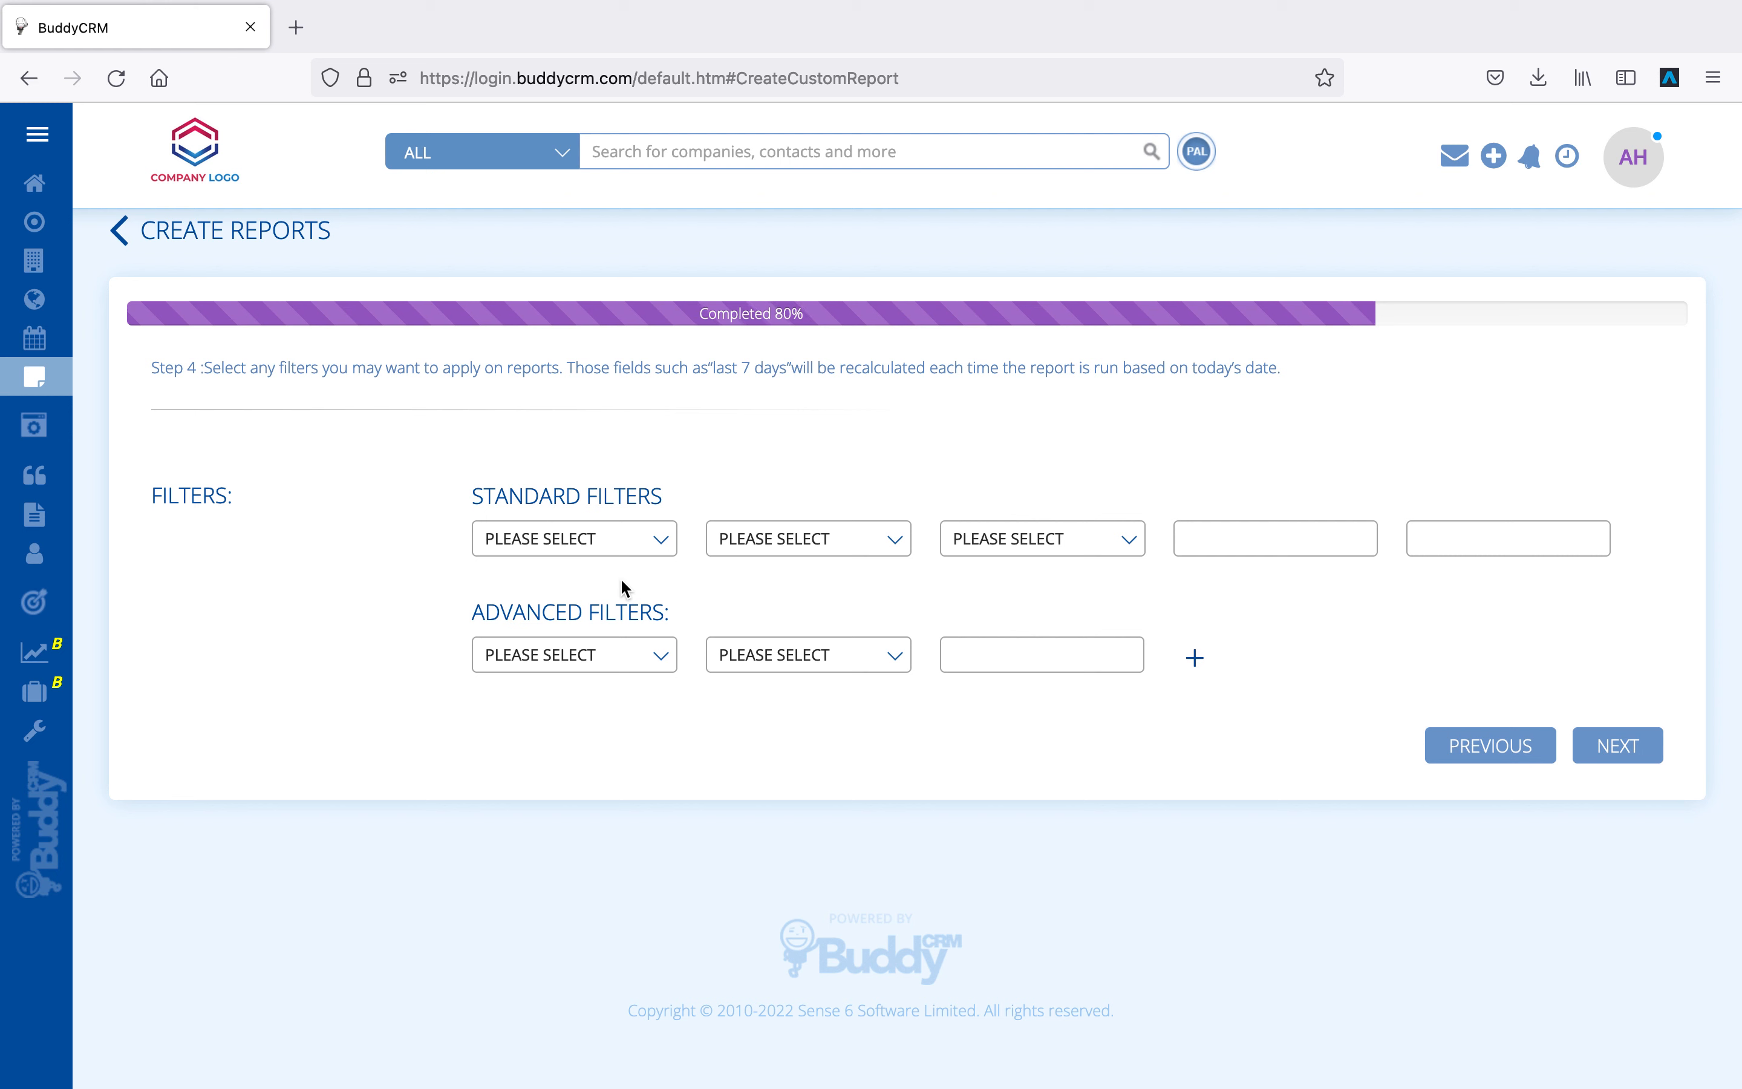
# Step: Set a standard filter that limits Opportunity Created Date to the last 12 months
pyautogui.click(625, 552)
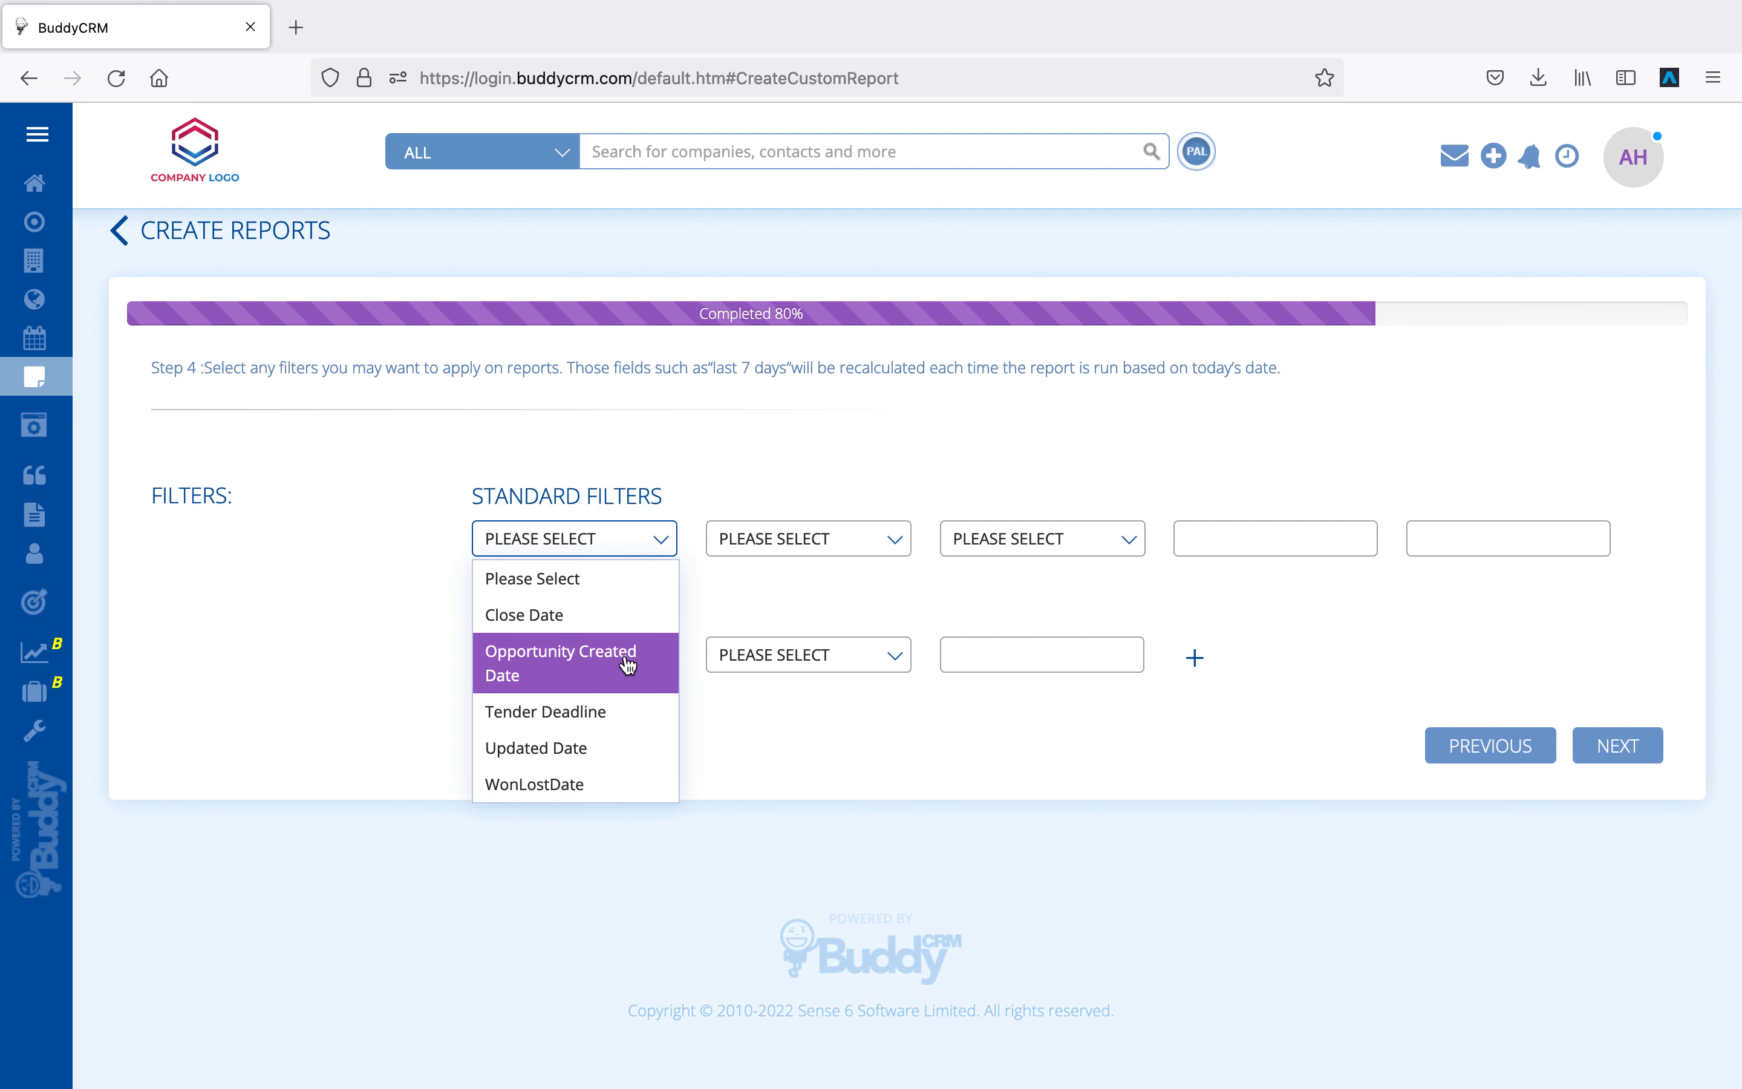
pyautogui.click(603, 662)
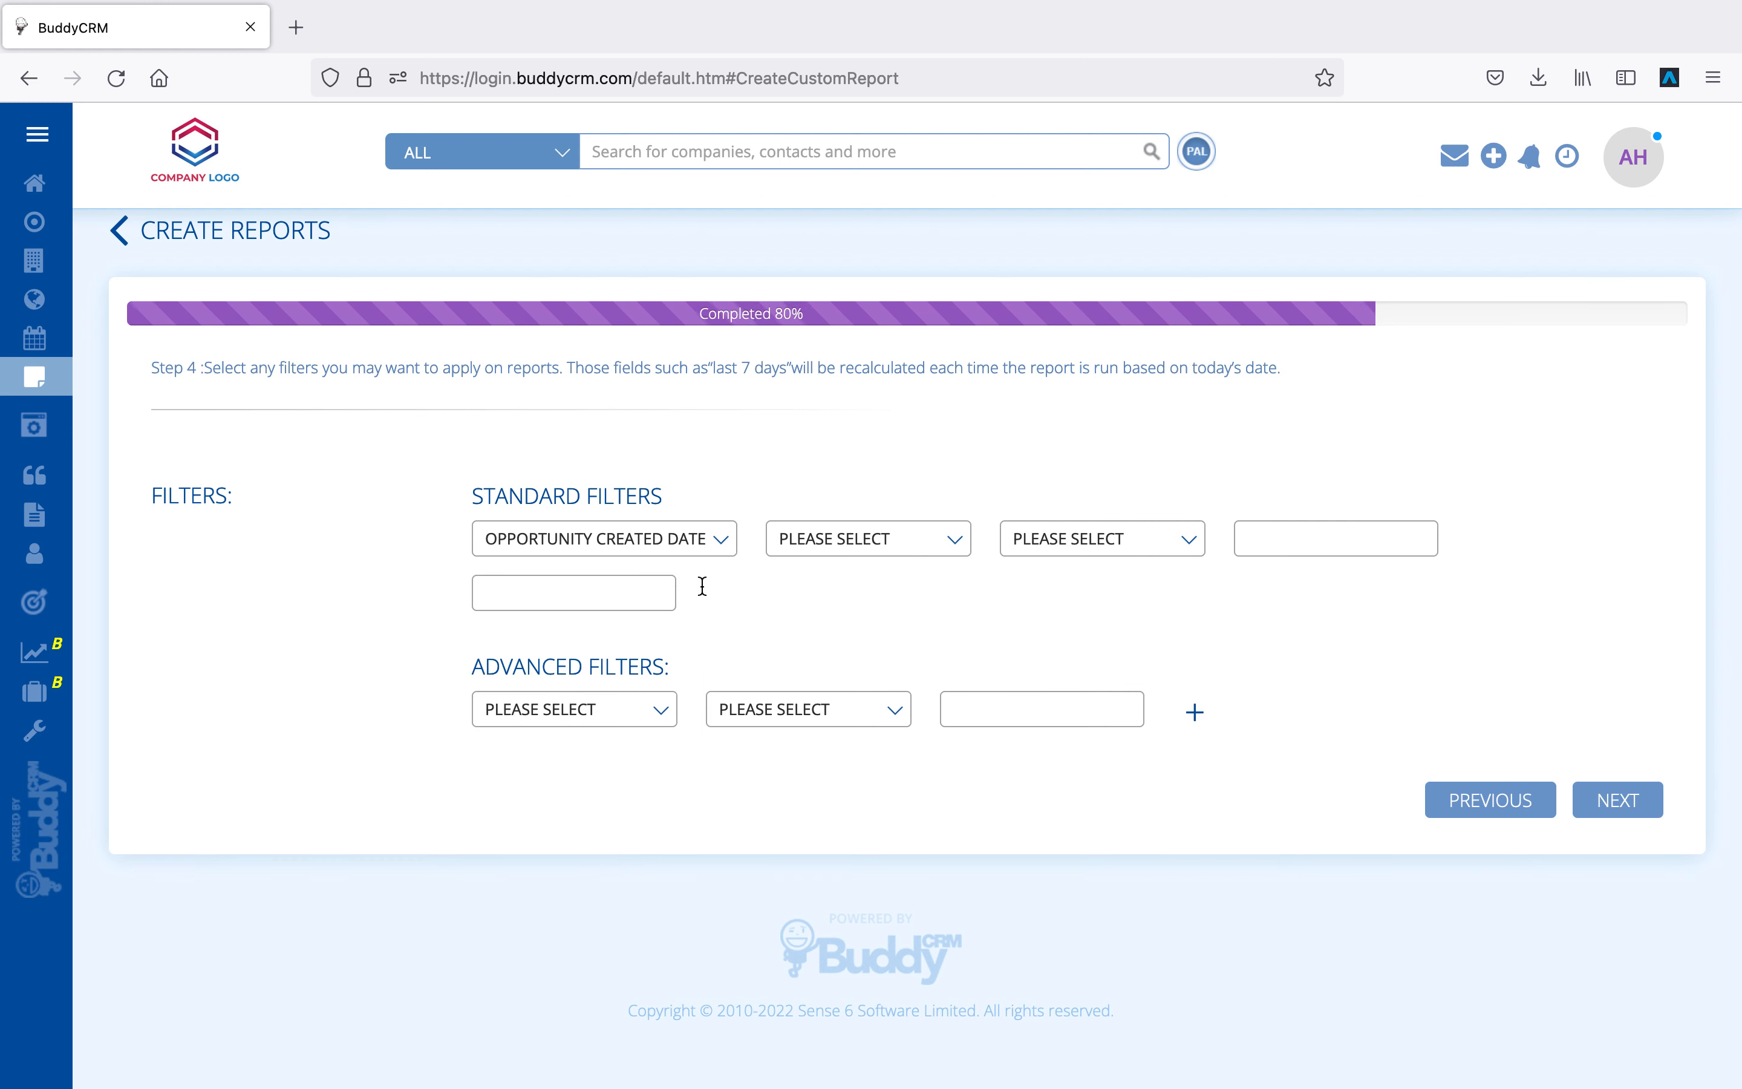
pyautogui.click(879, 544)
pyautogui.scroll(-2, 875, 792)
pyautogui.scroll(-8, 875, 793)
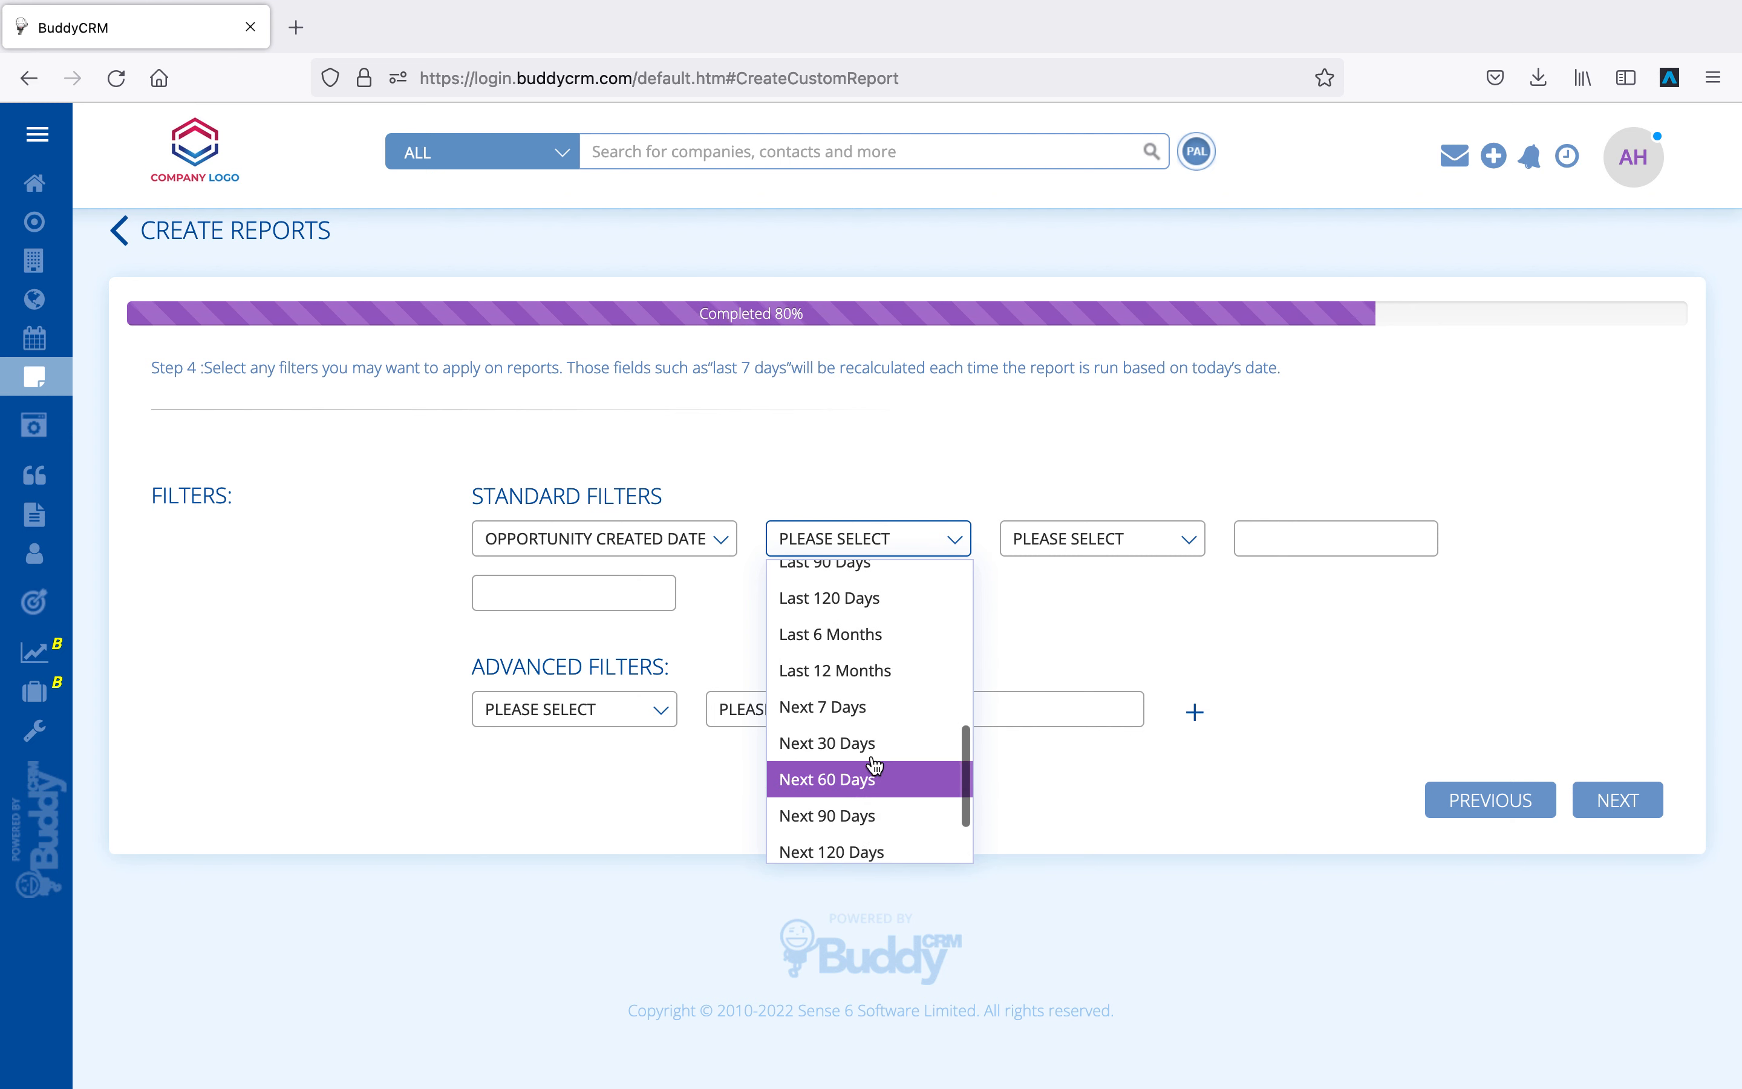
pyautogui.click(860, 670)
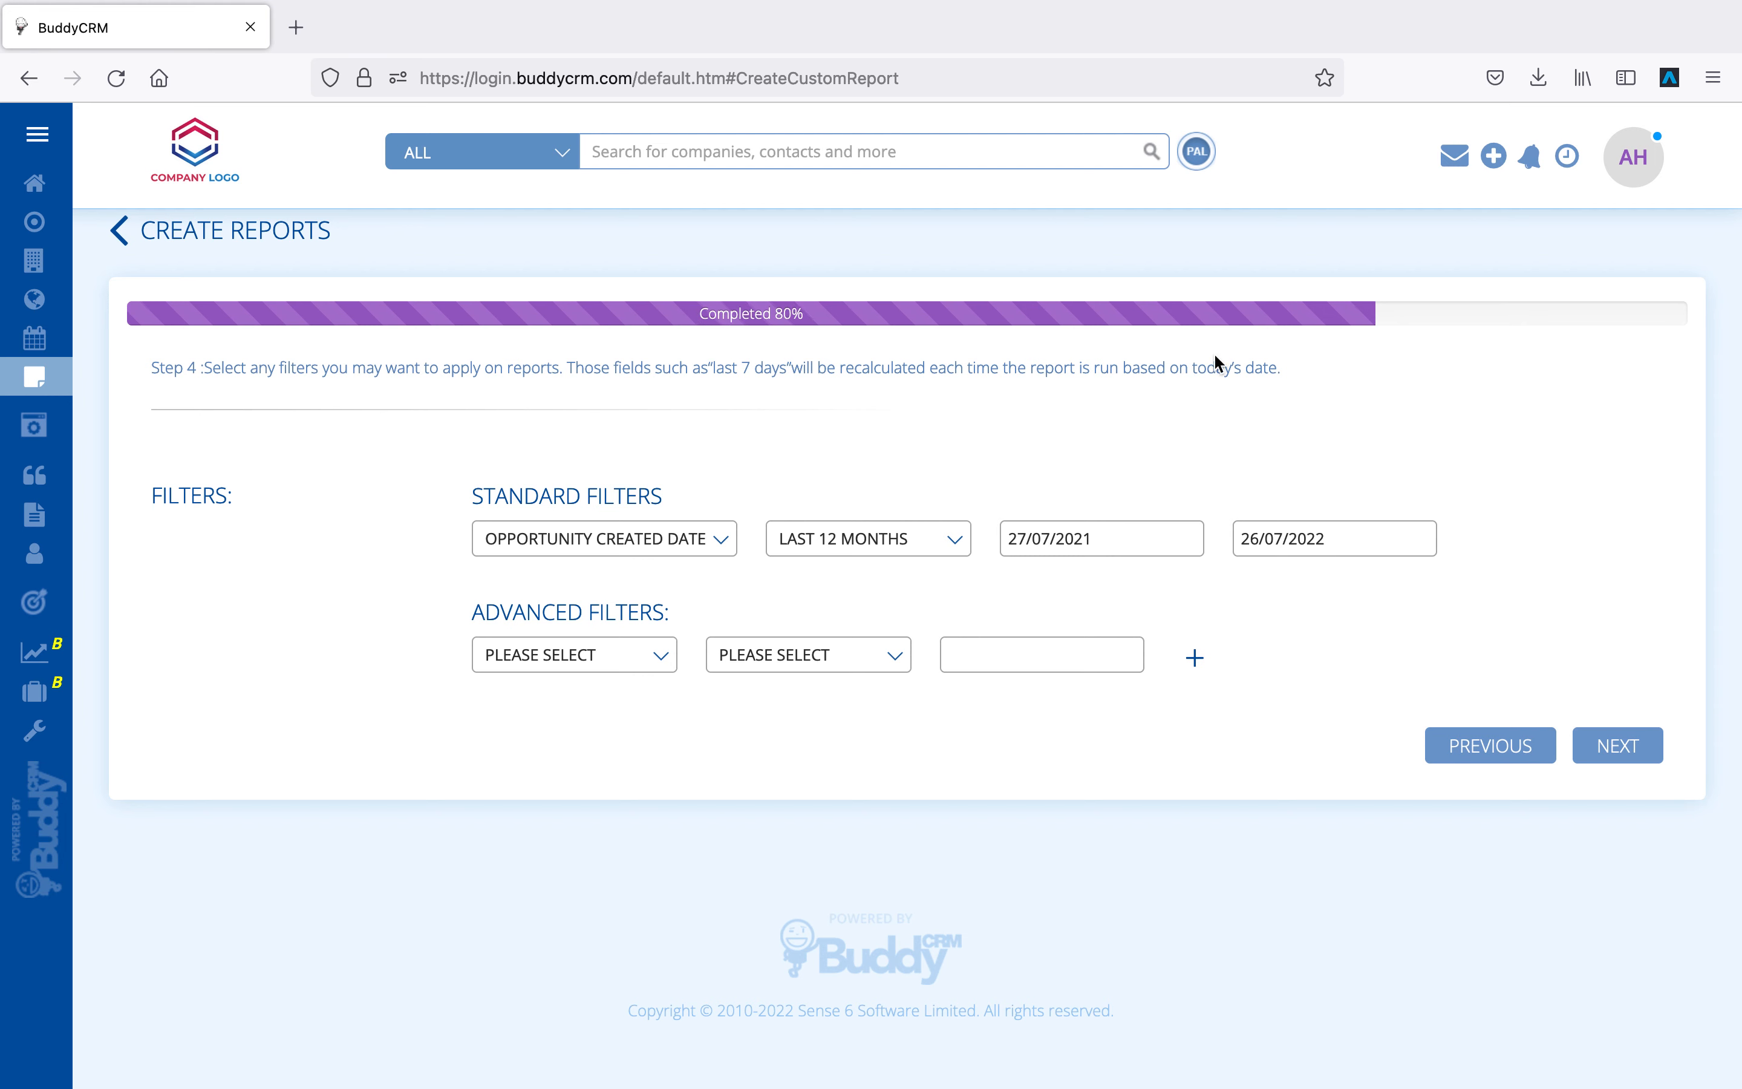
pyautogui.click(638, 655)
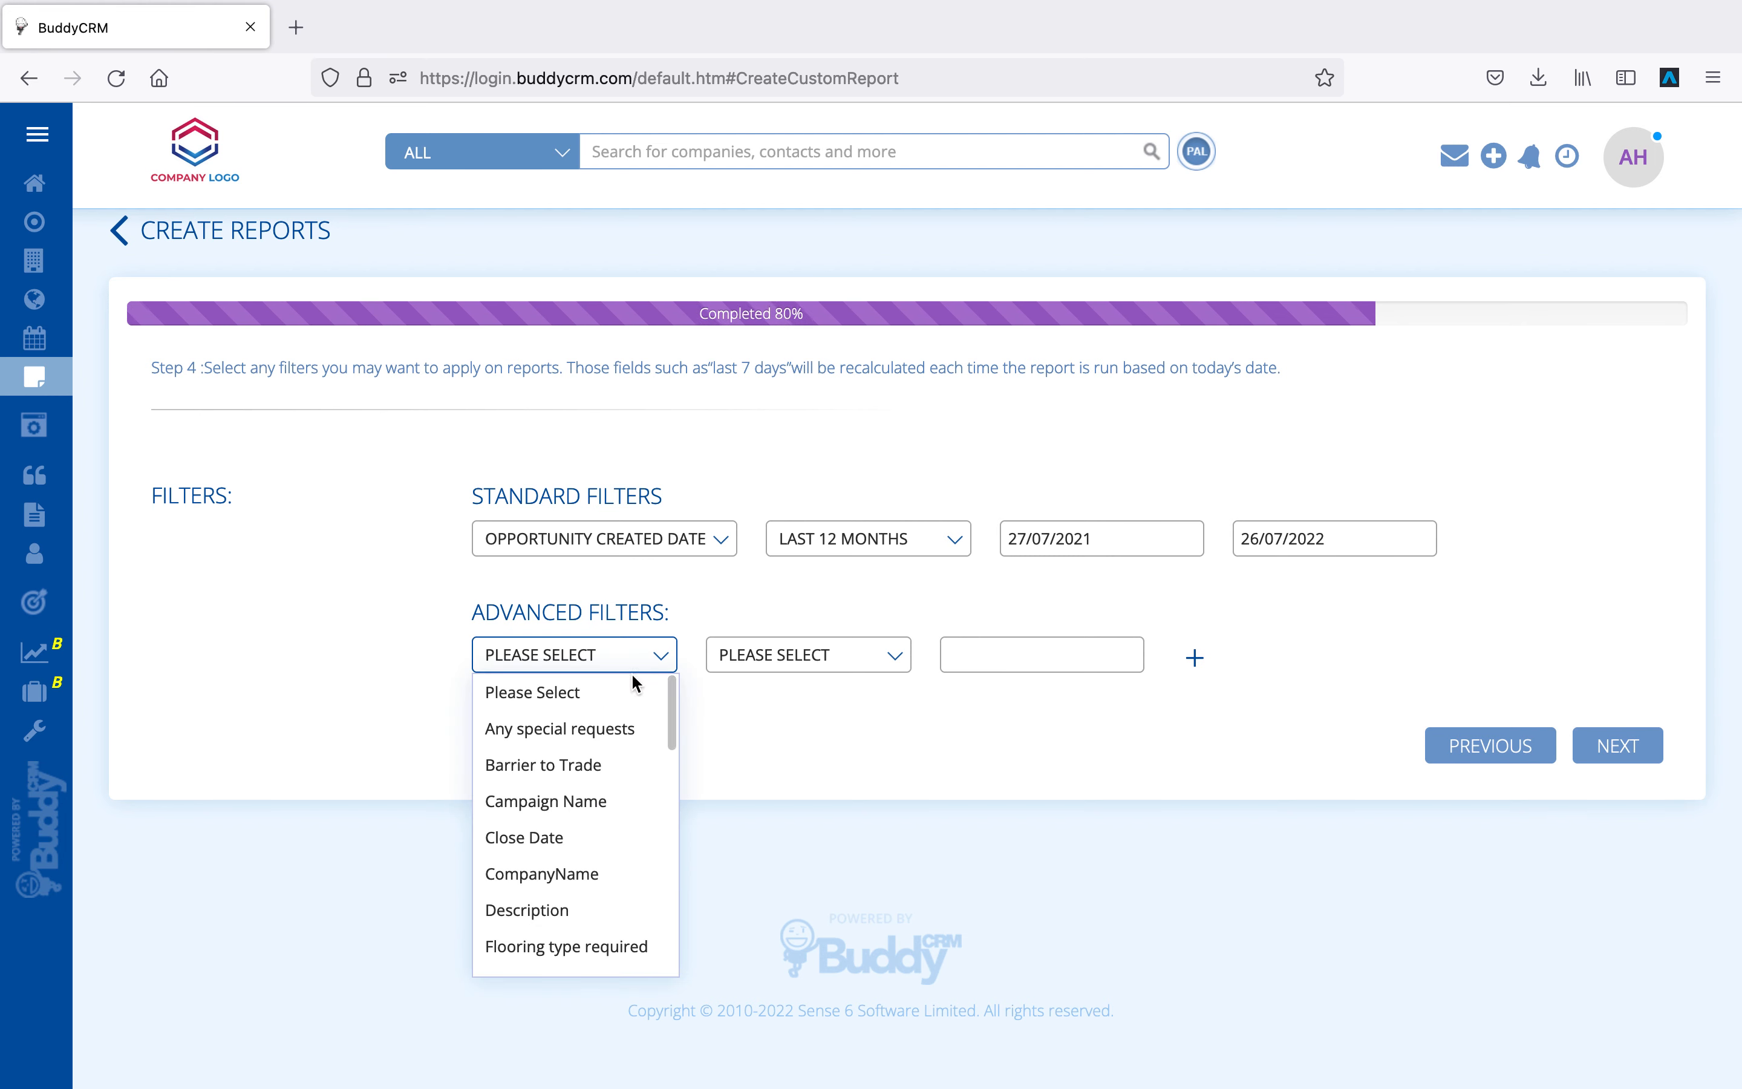
pyautogui.scroll(-5, 621, 857)
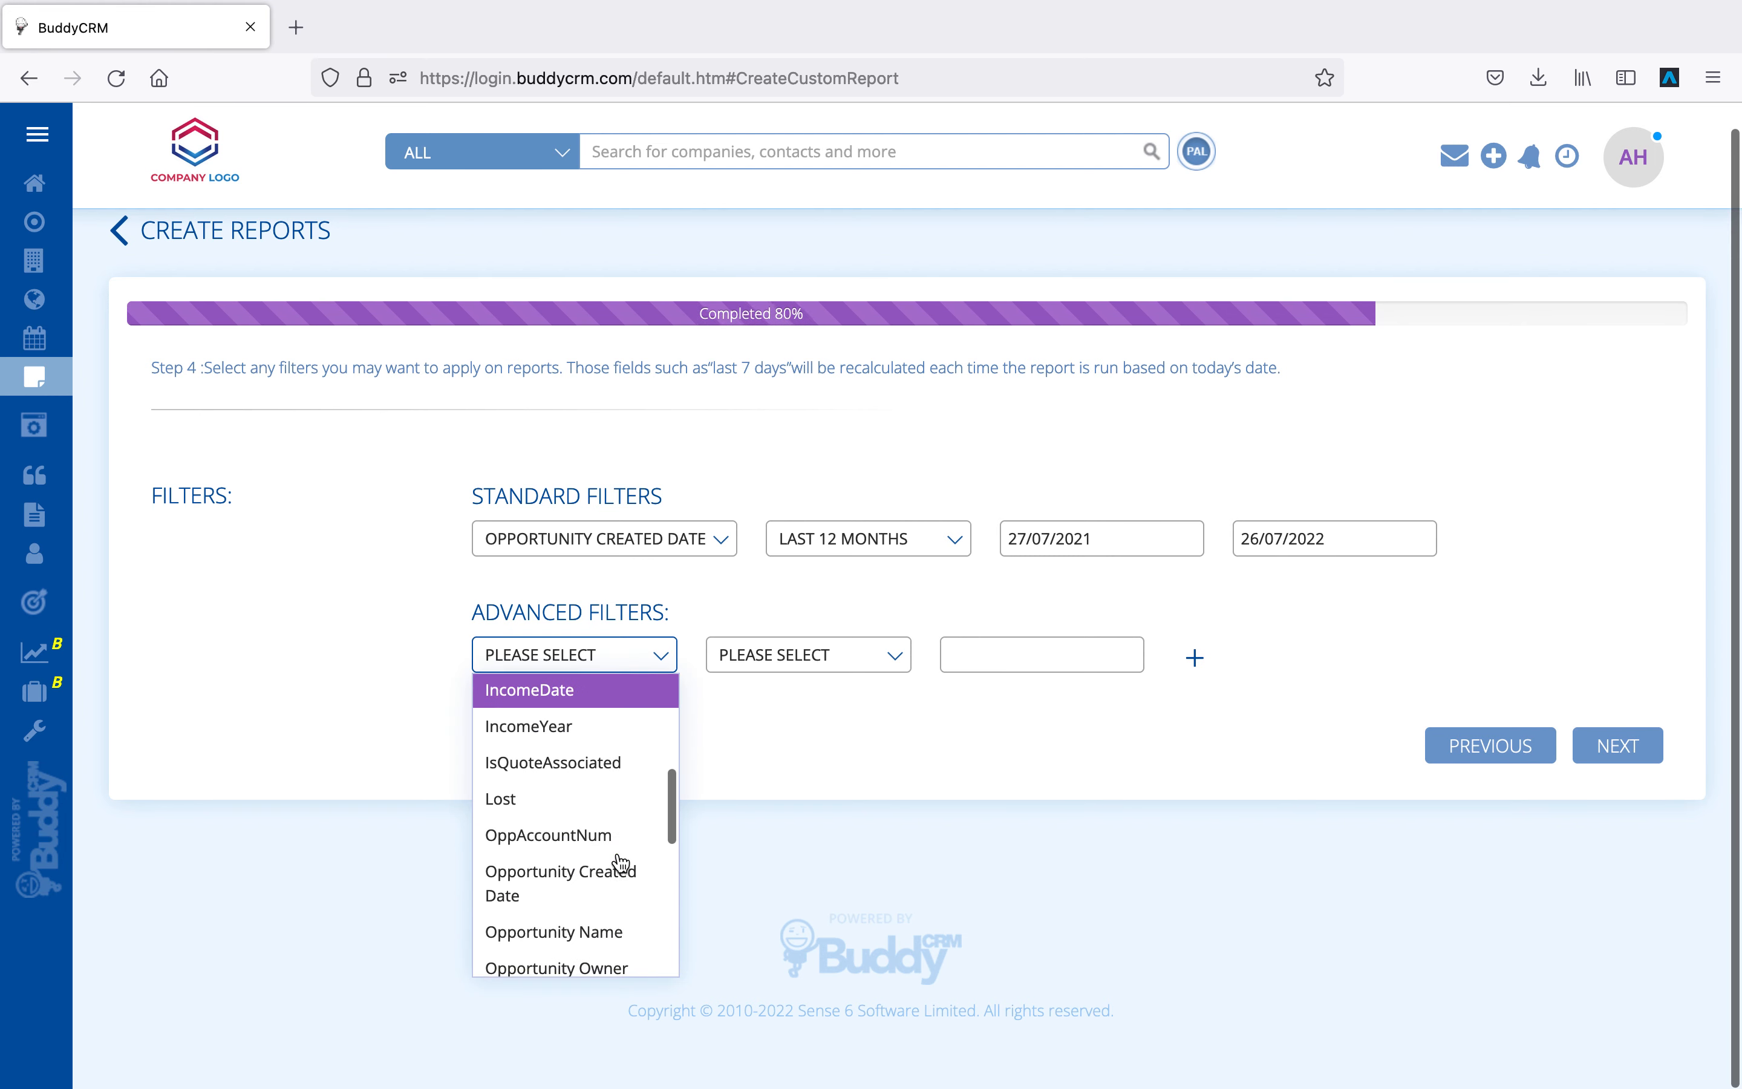
pyautogui.scroll(5, 620, 861)
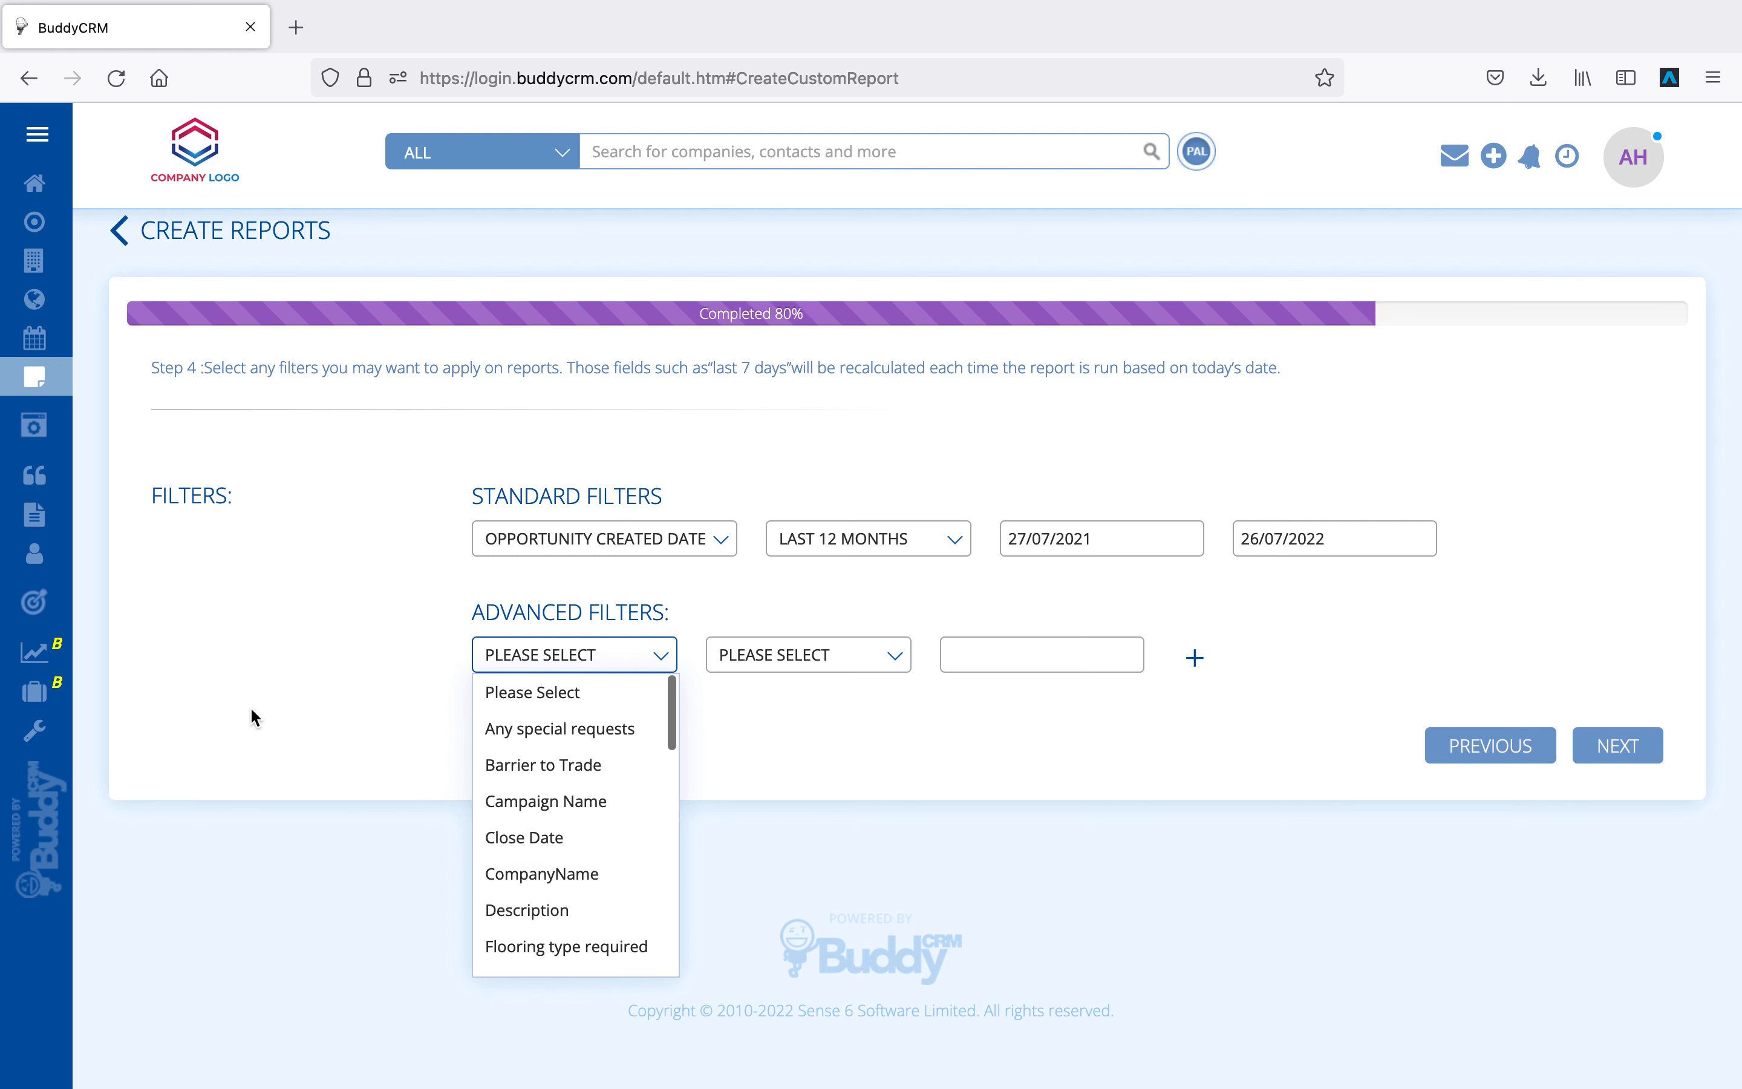
pyautogui.click(736, 671)
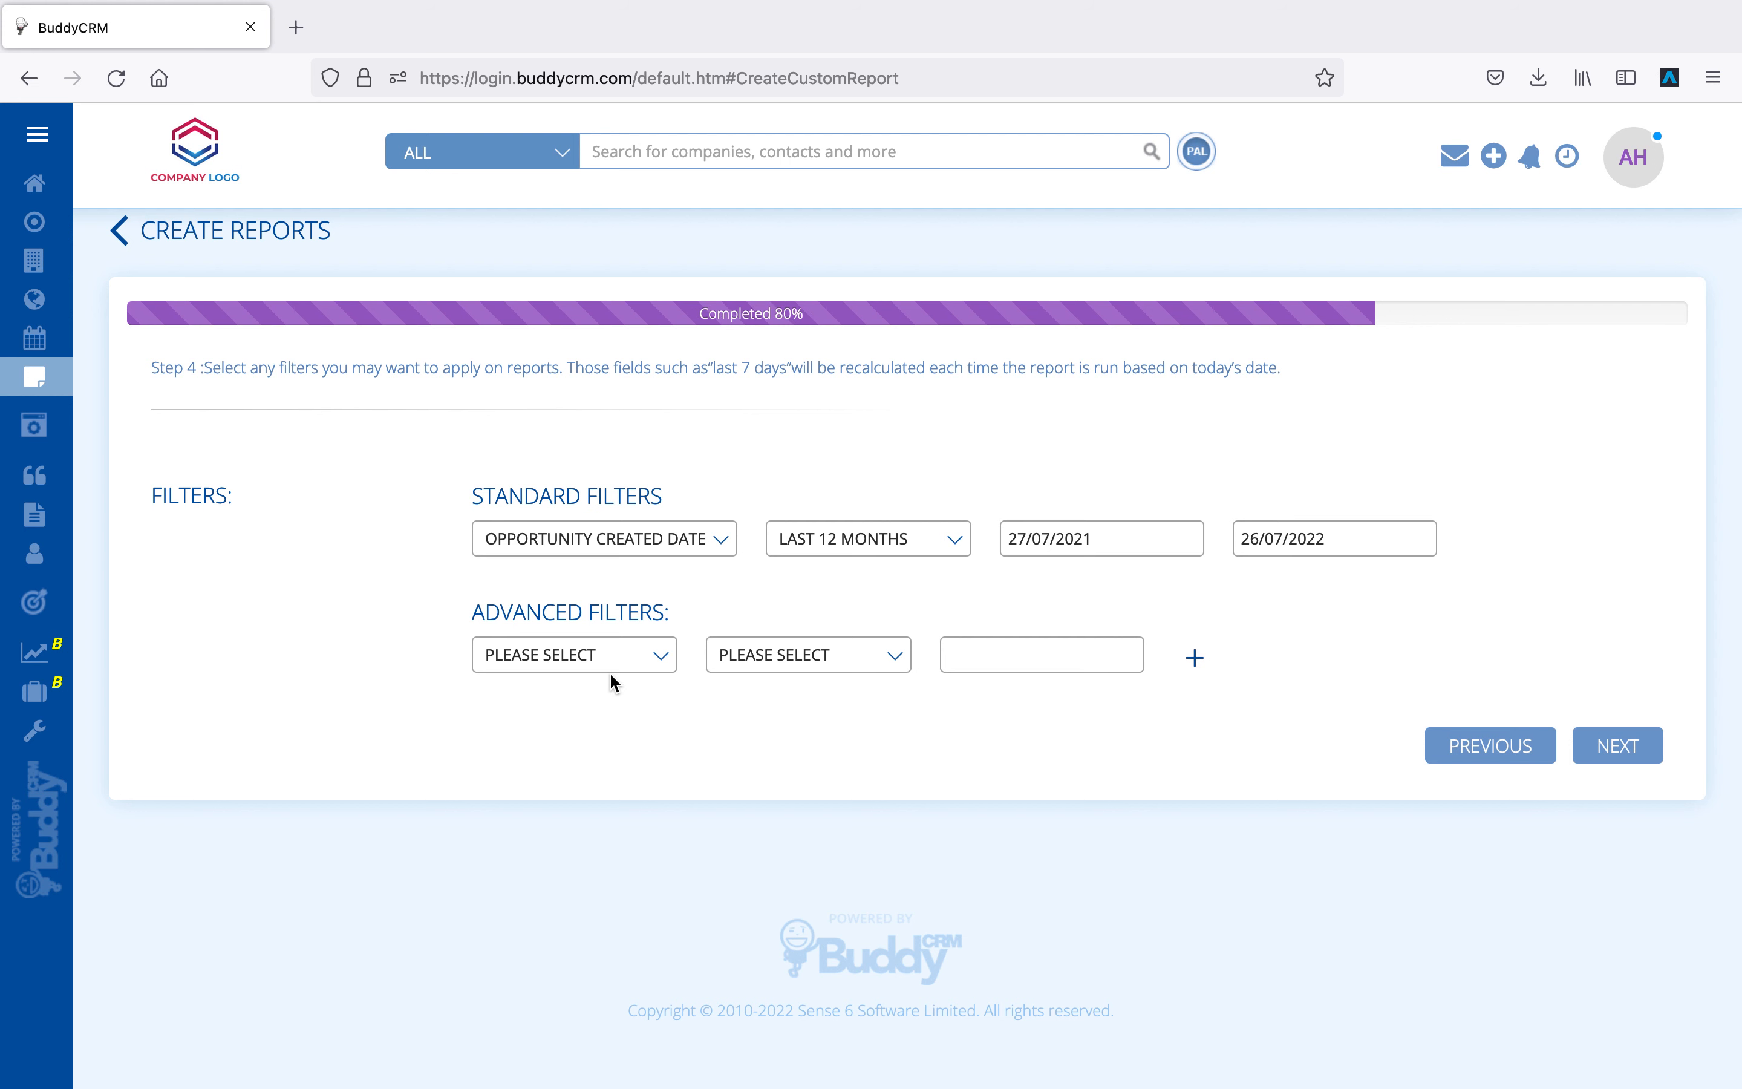
# Step: Proceed without an advanced filter and choose the personal sales reports folder for storing the report
pyautogui.click(1637, 755)
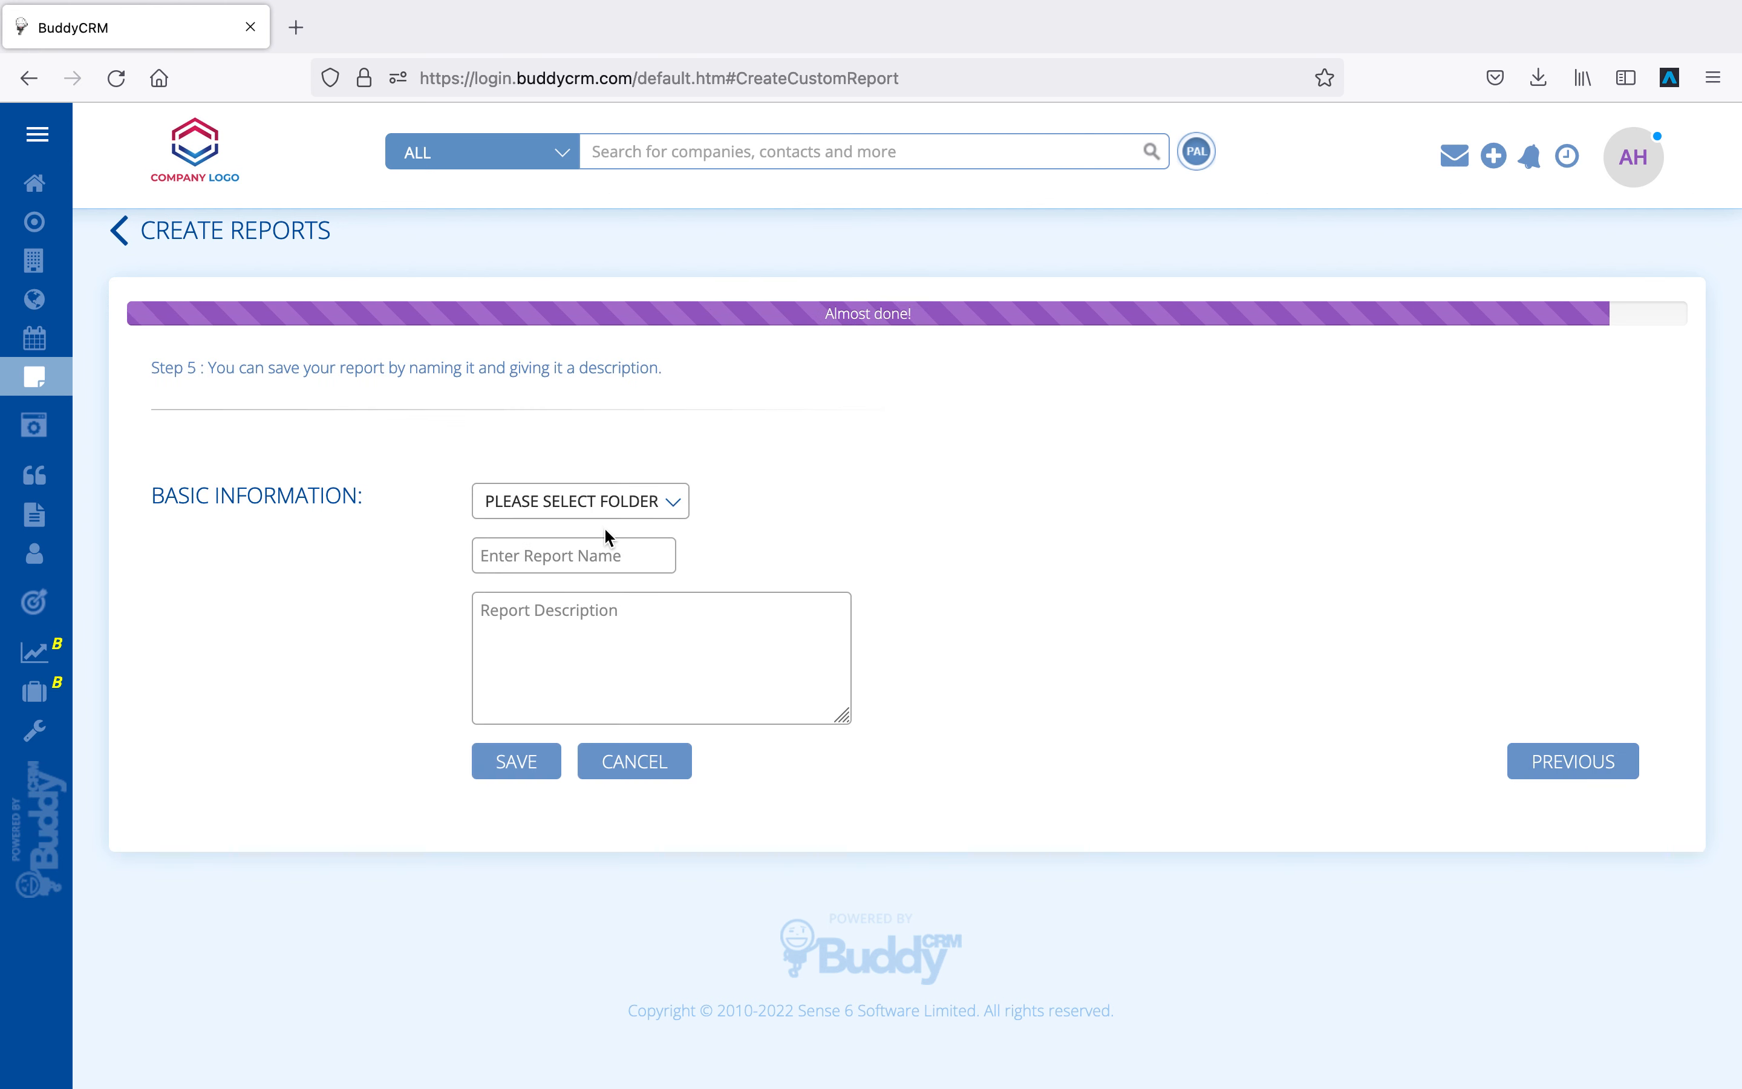
pyautogui.click(607, 513)
pyautogui.click(599, 650)
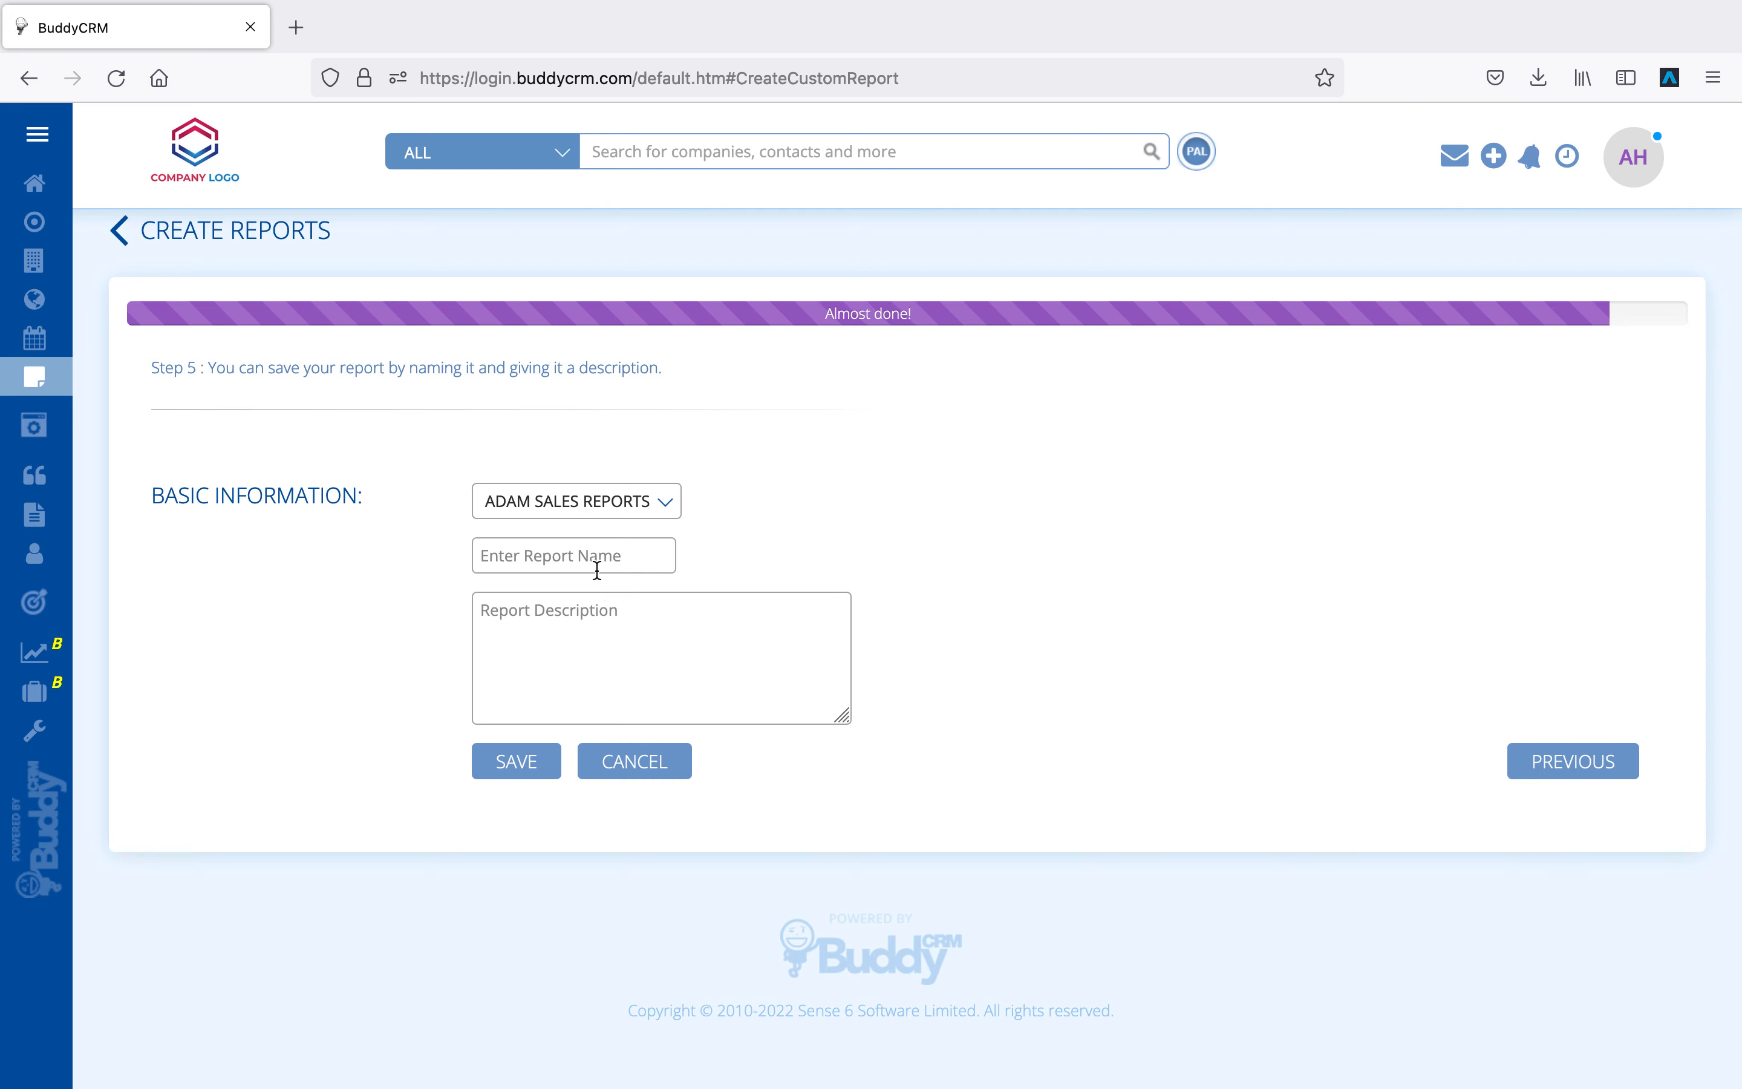
pyautogui.click(610, 503)
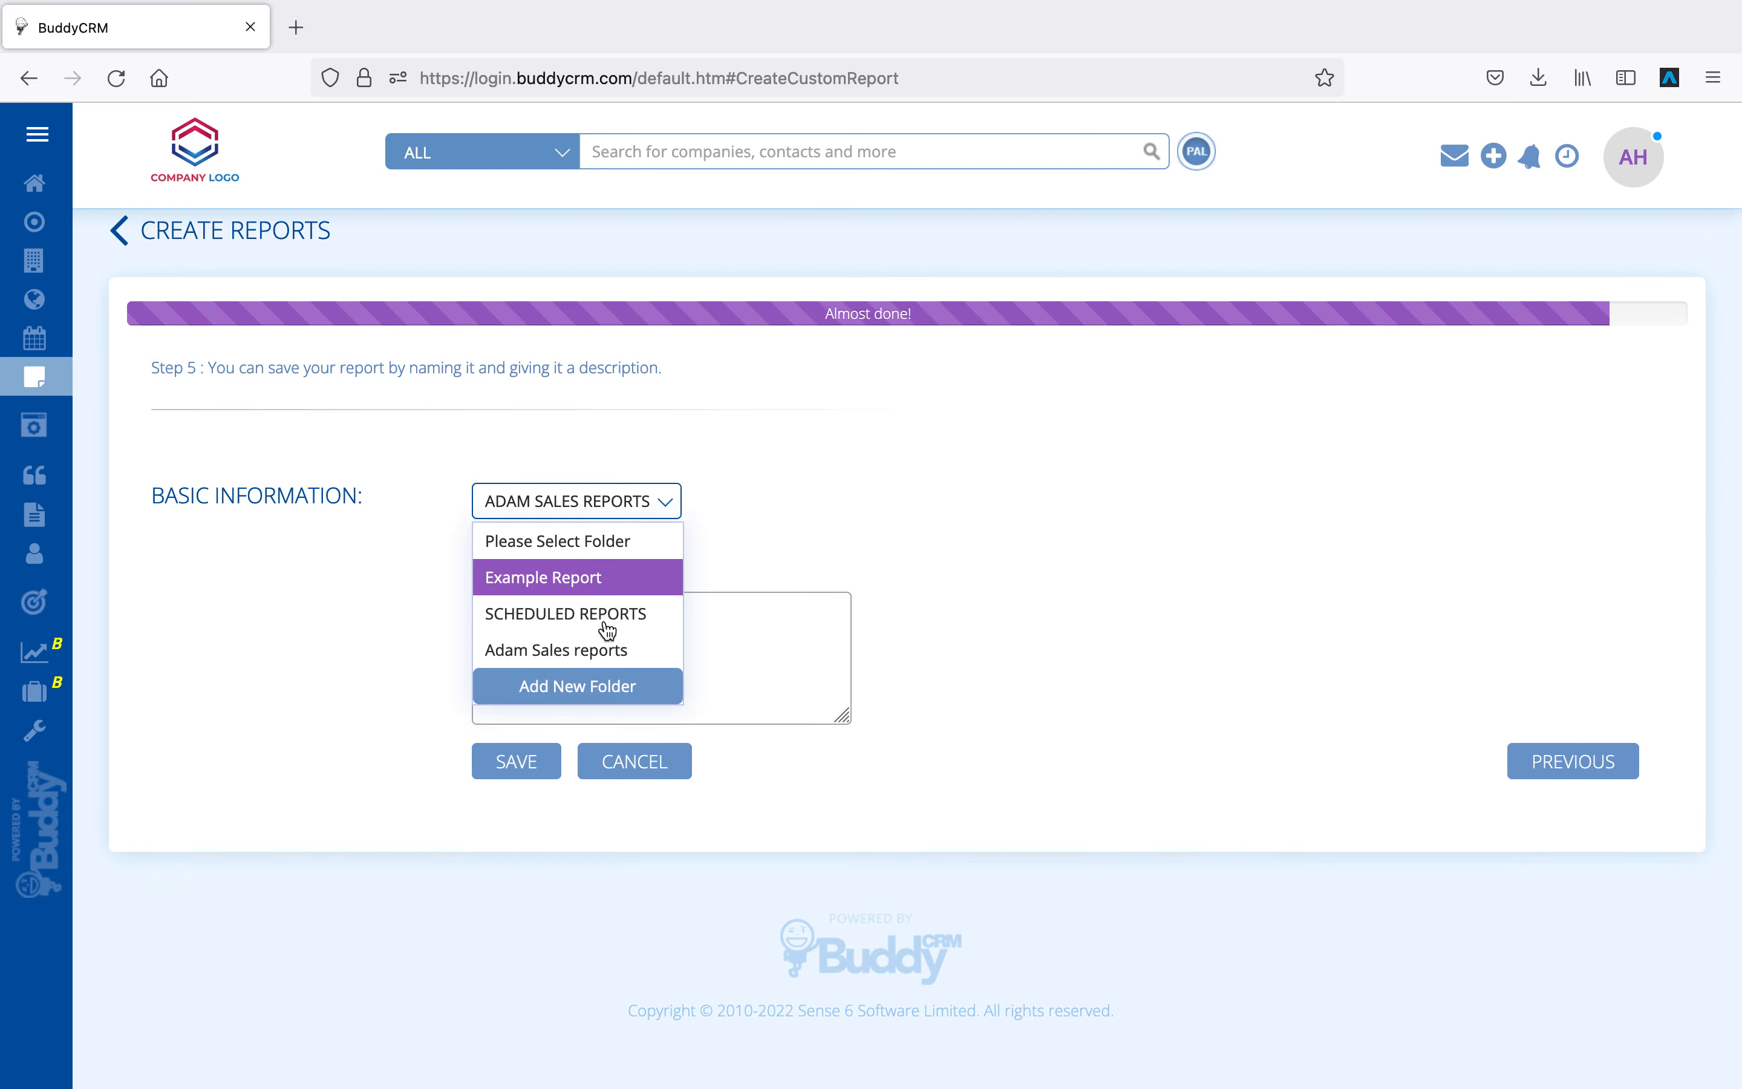
pyautogui.click(805, 515)
# Step: Name the report "Example report", leave its description empty and save it
pyautogui.click(631, 570)
pyautogui.write('Ex')
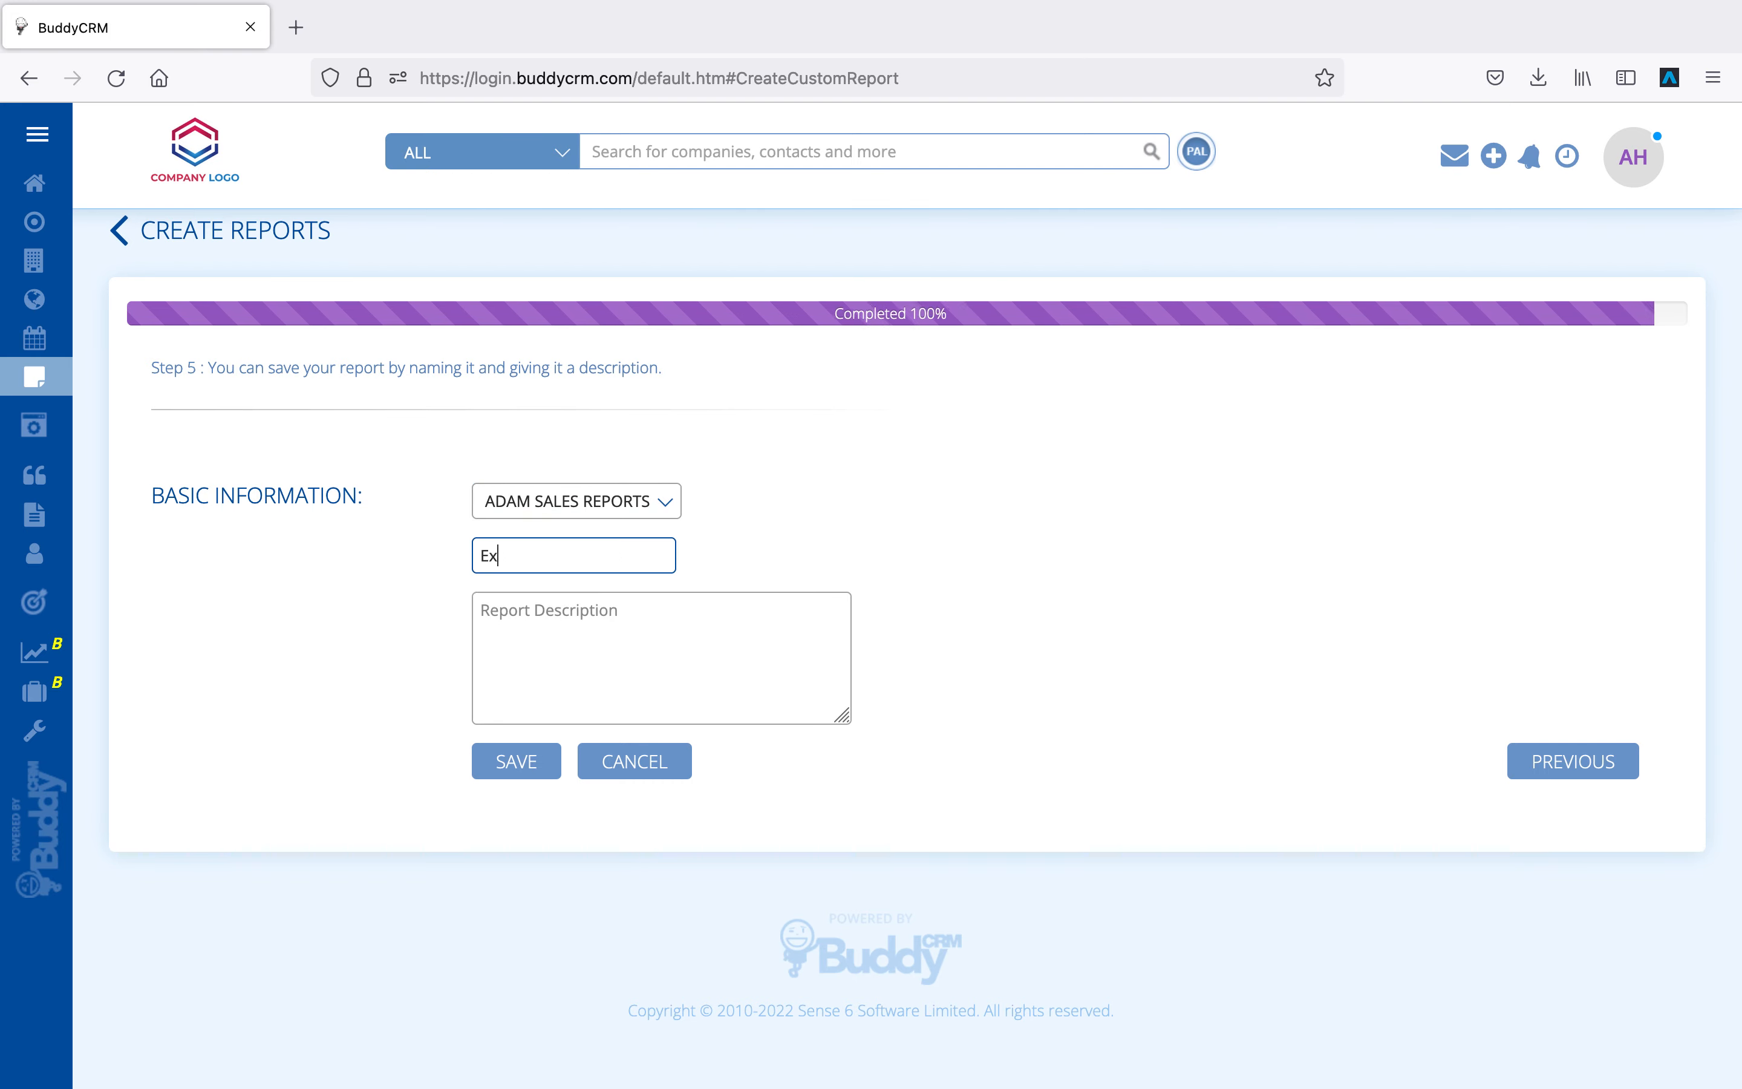
pyautogui.write('ample report')
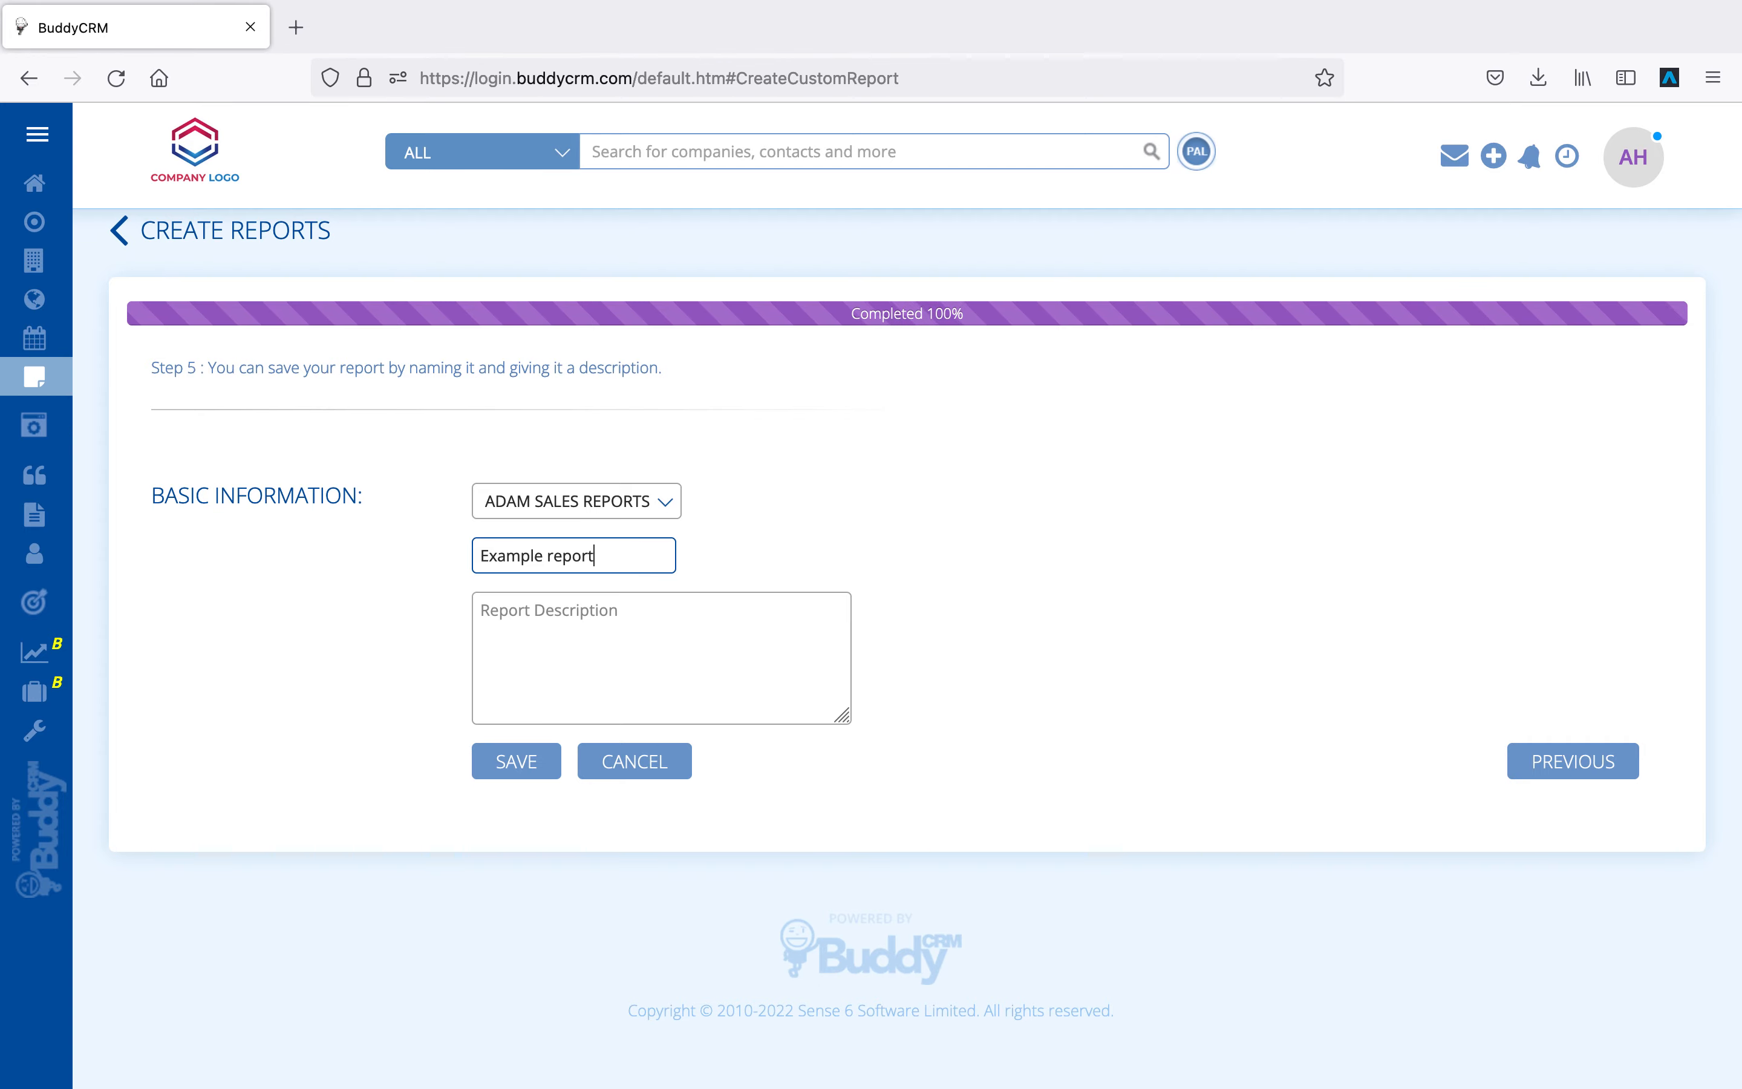
pyautogui.click(525, 763)
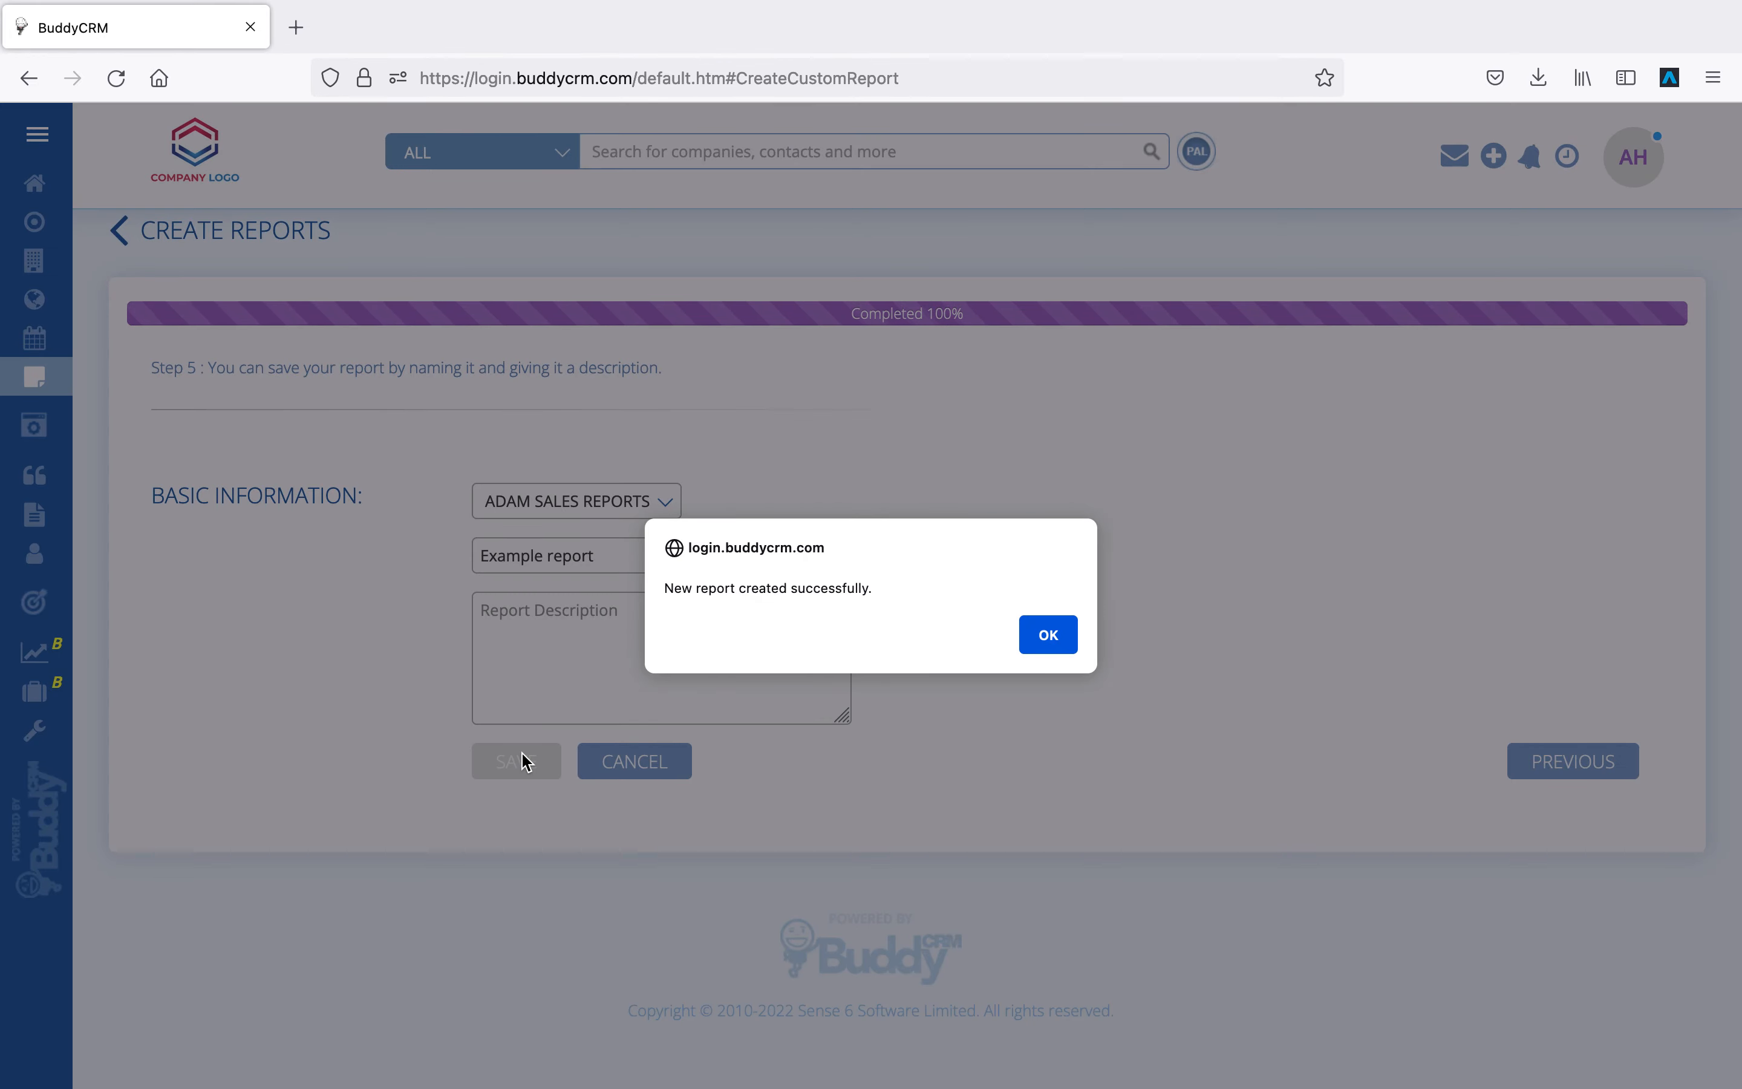
pyautogui.click(1051, 635)
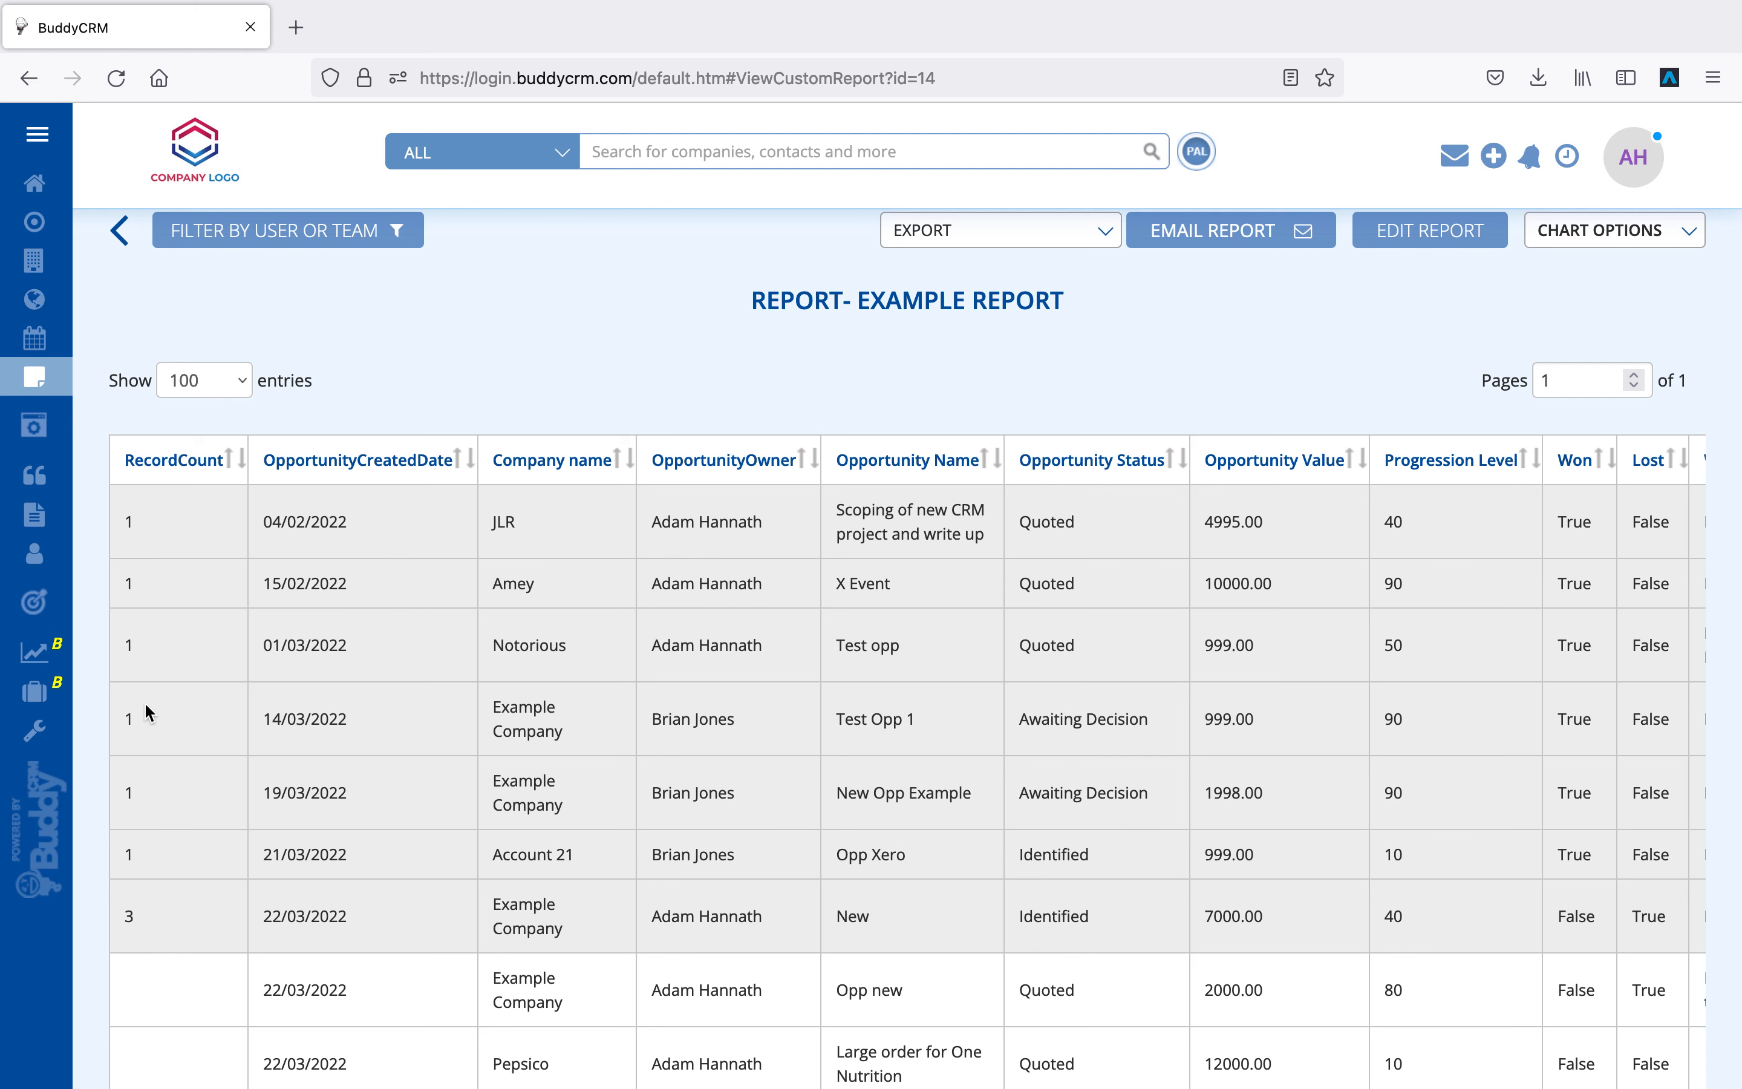
# Step: Review the saved report's rows, its export formats and its email options, closing the email form without sending
pyautogui.scroll(-4, 147, 713)
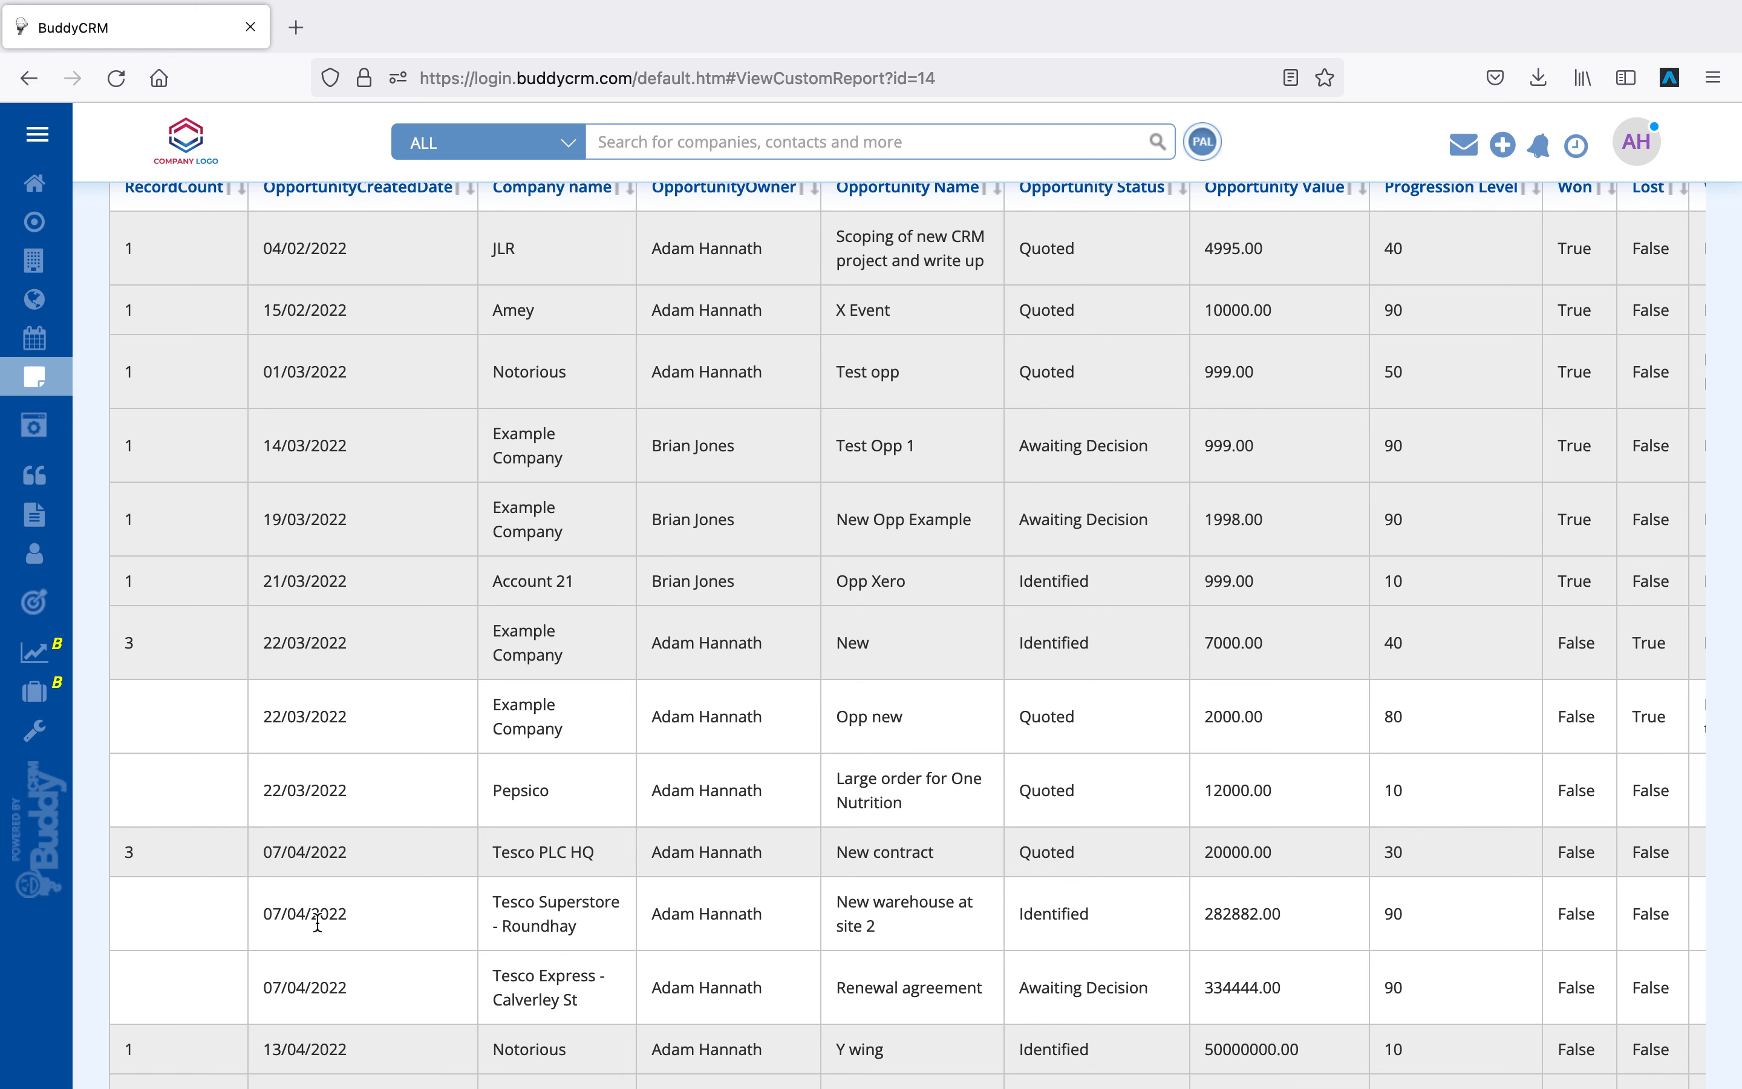
pyautogui.scroll(3, 349, 896)
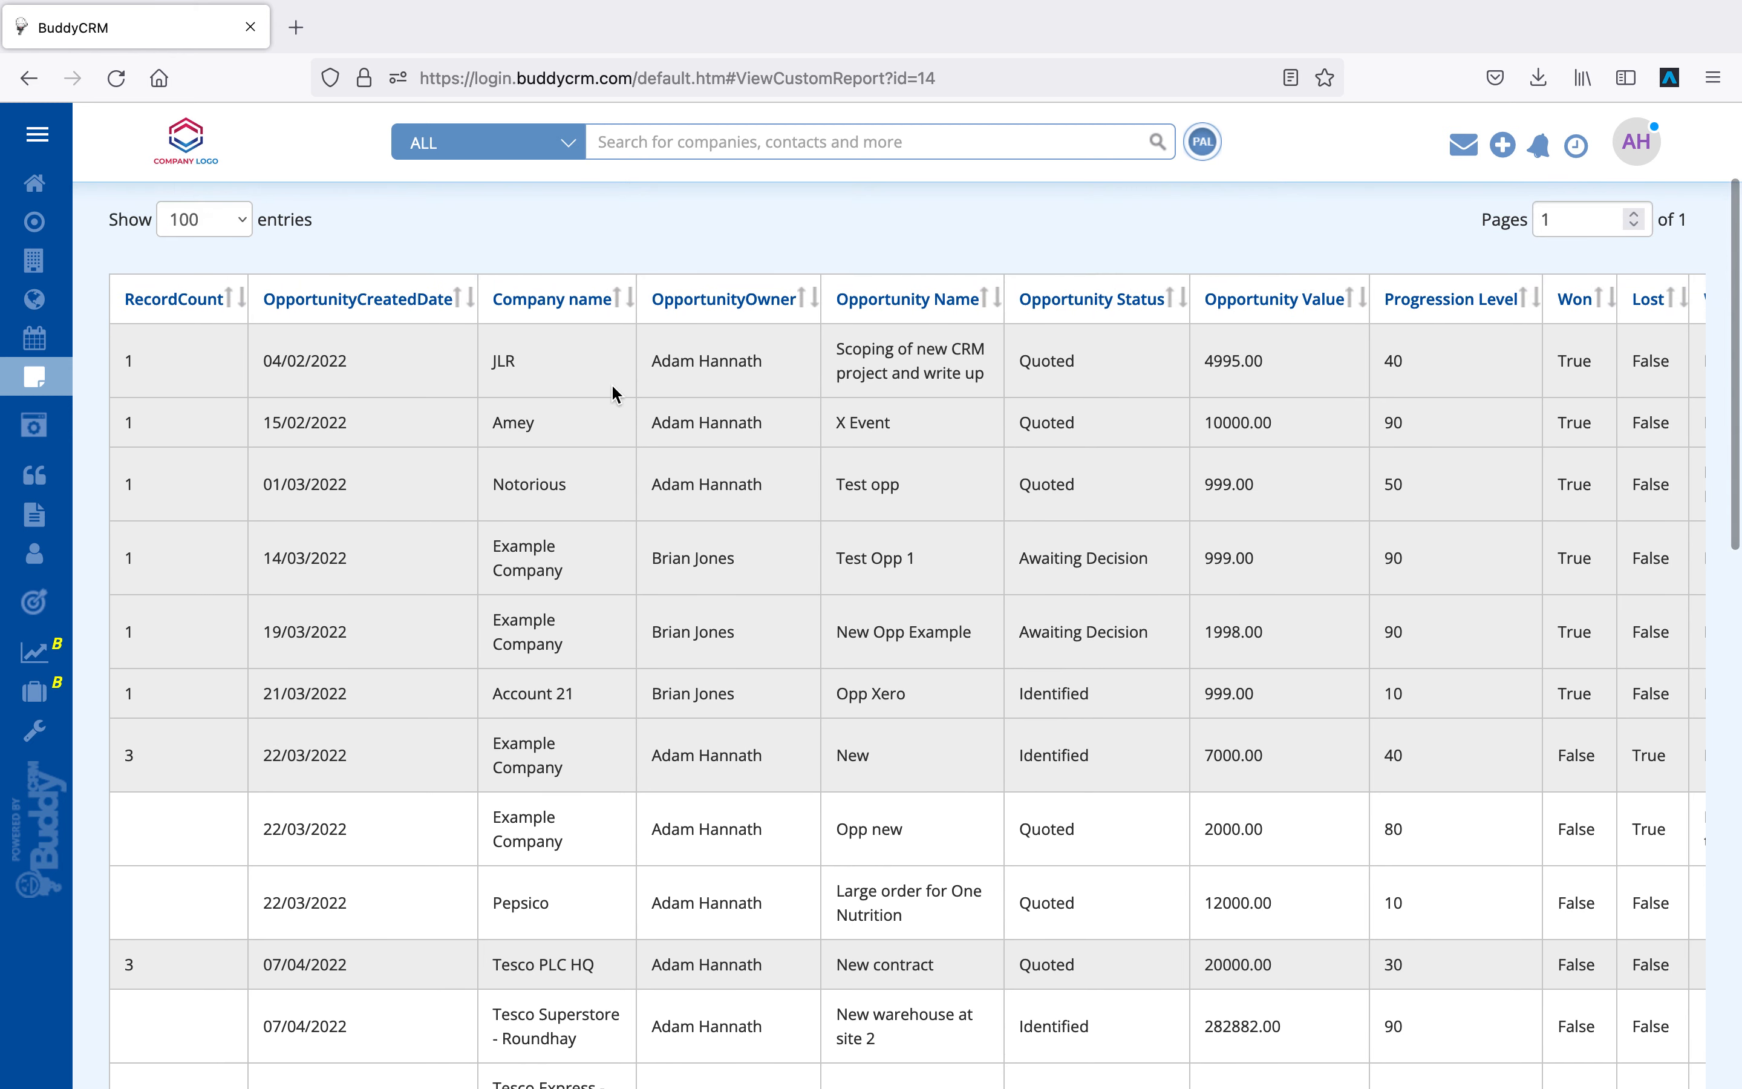
pyautogui.scroll(3, 613, 393)
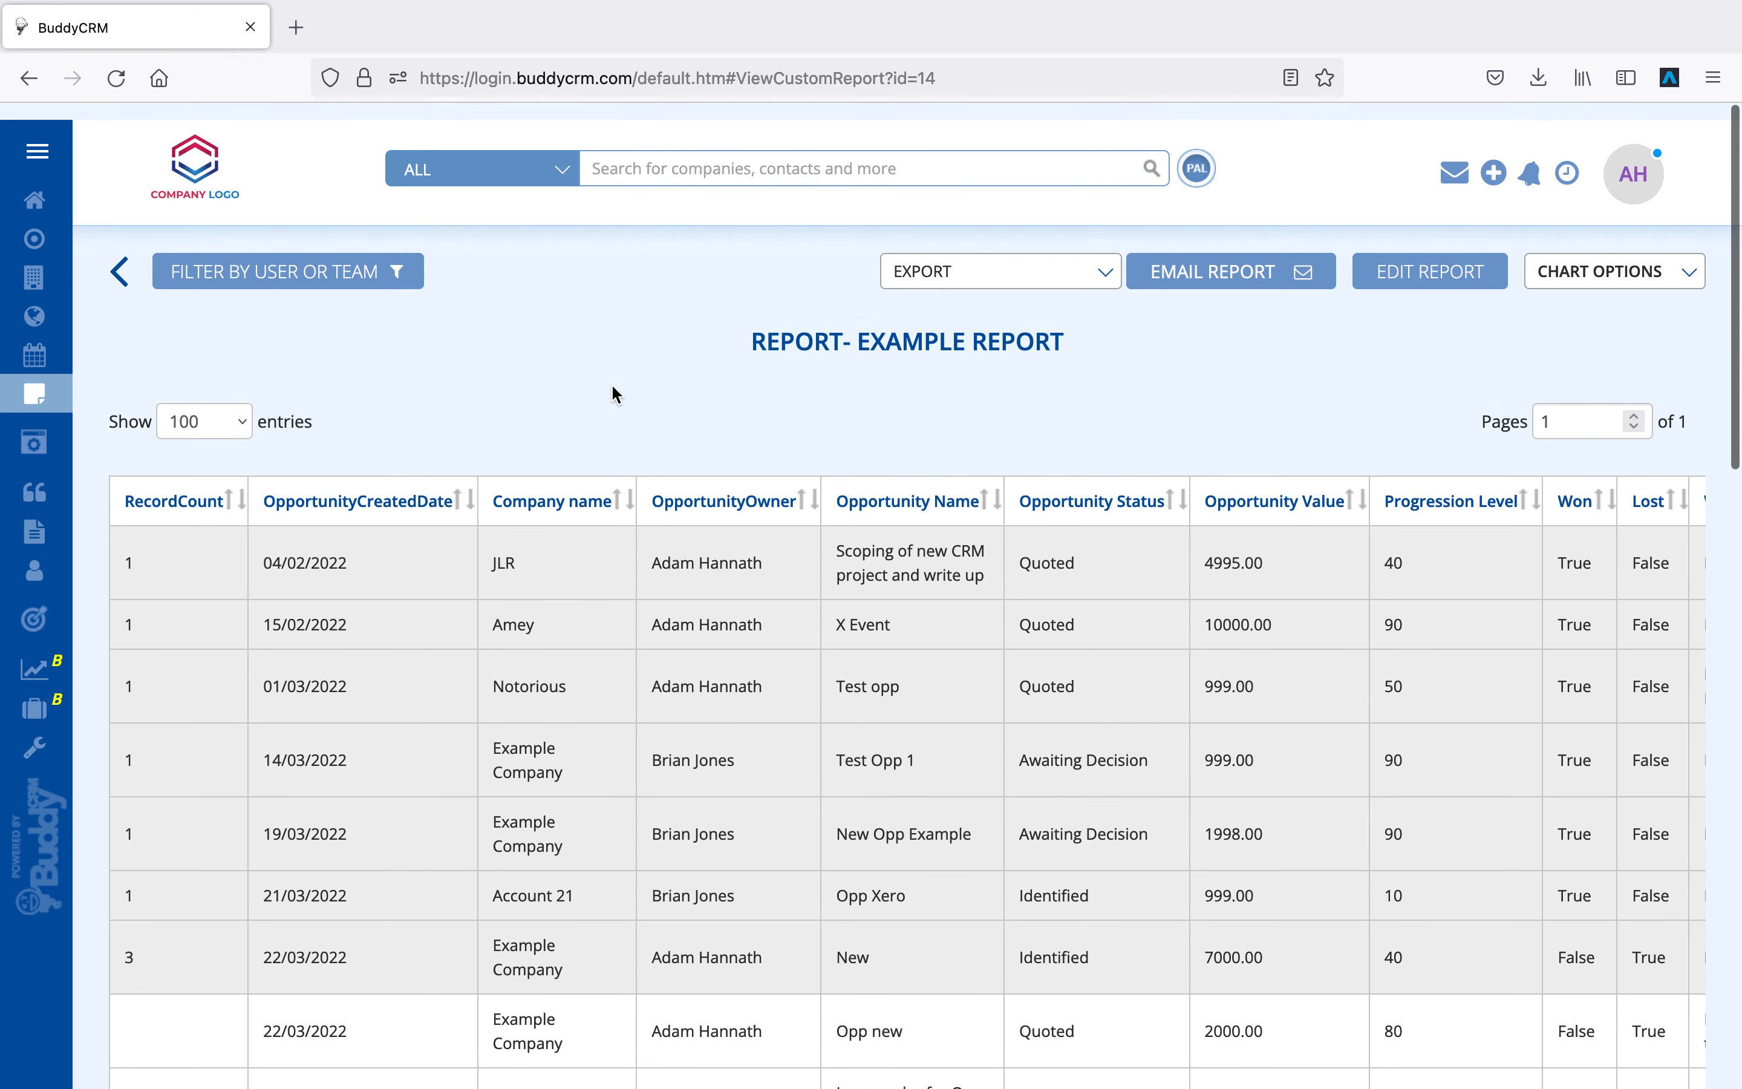
pyautogui.click(1068, 257)
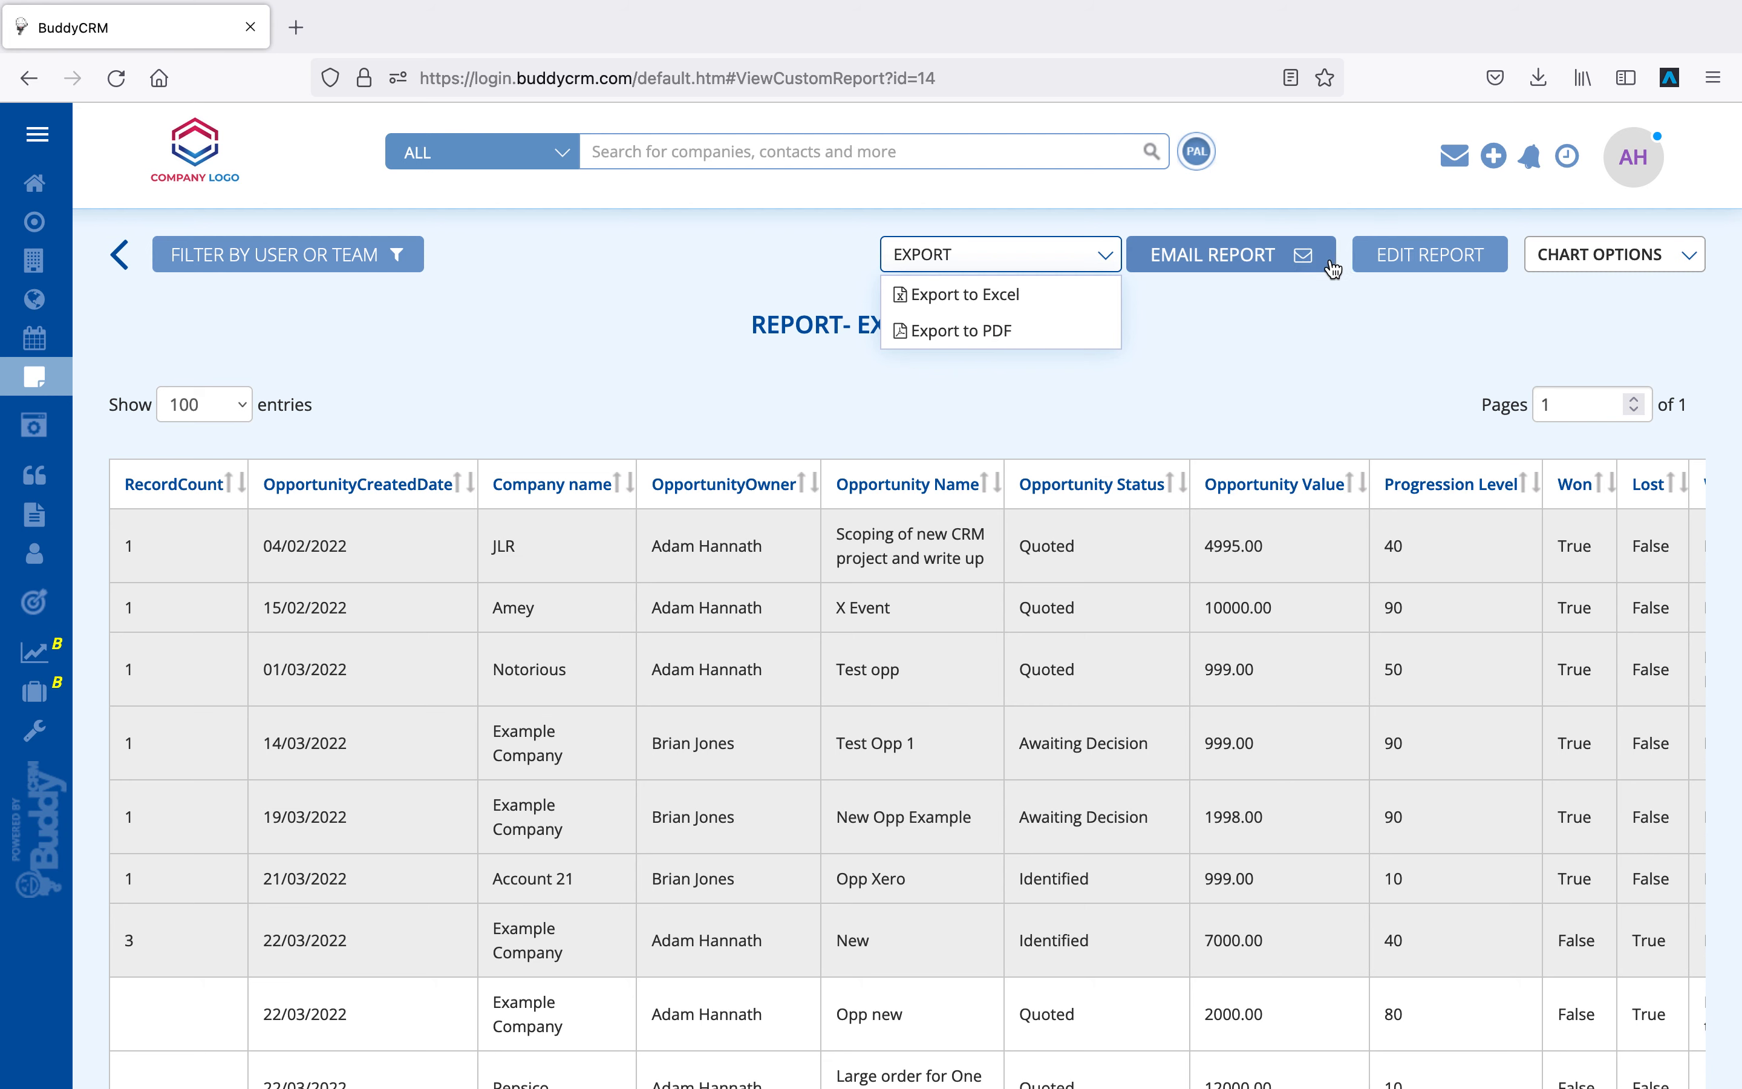
pyautogui.click(1299, 263)
pyautogui.click(750, 358)
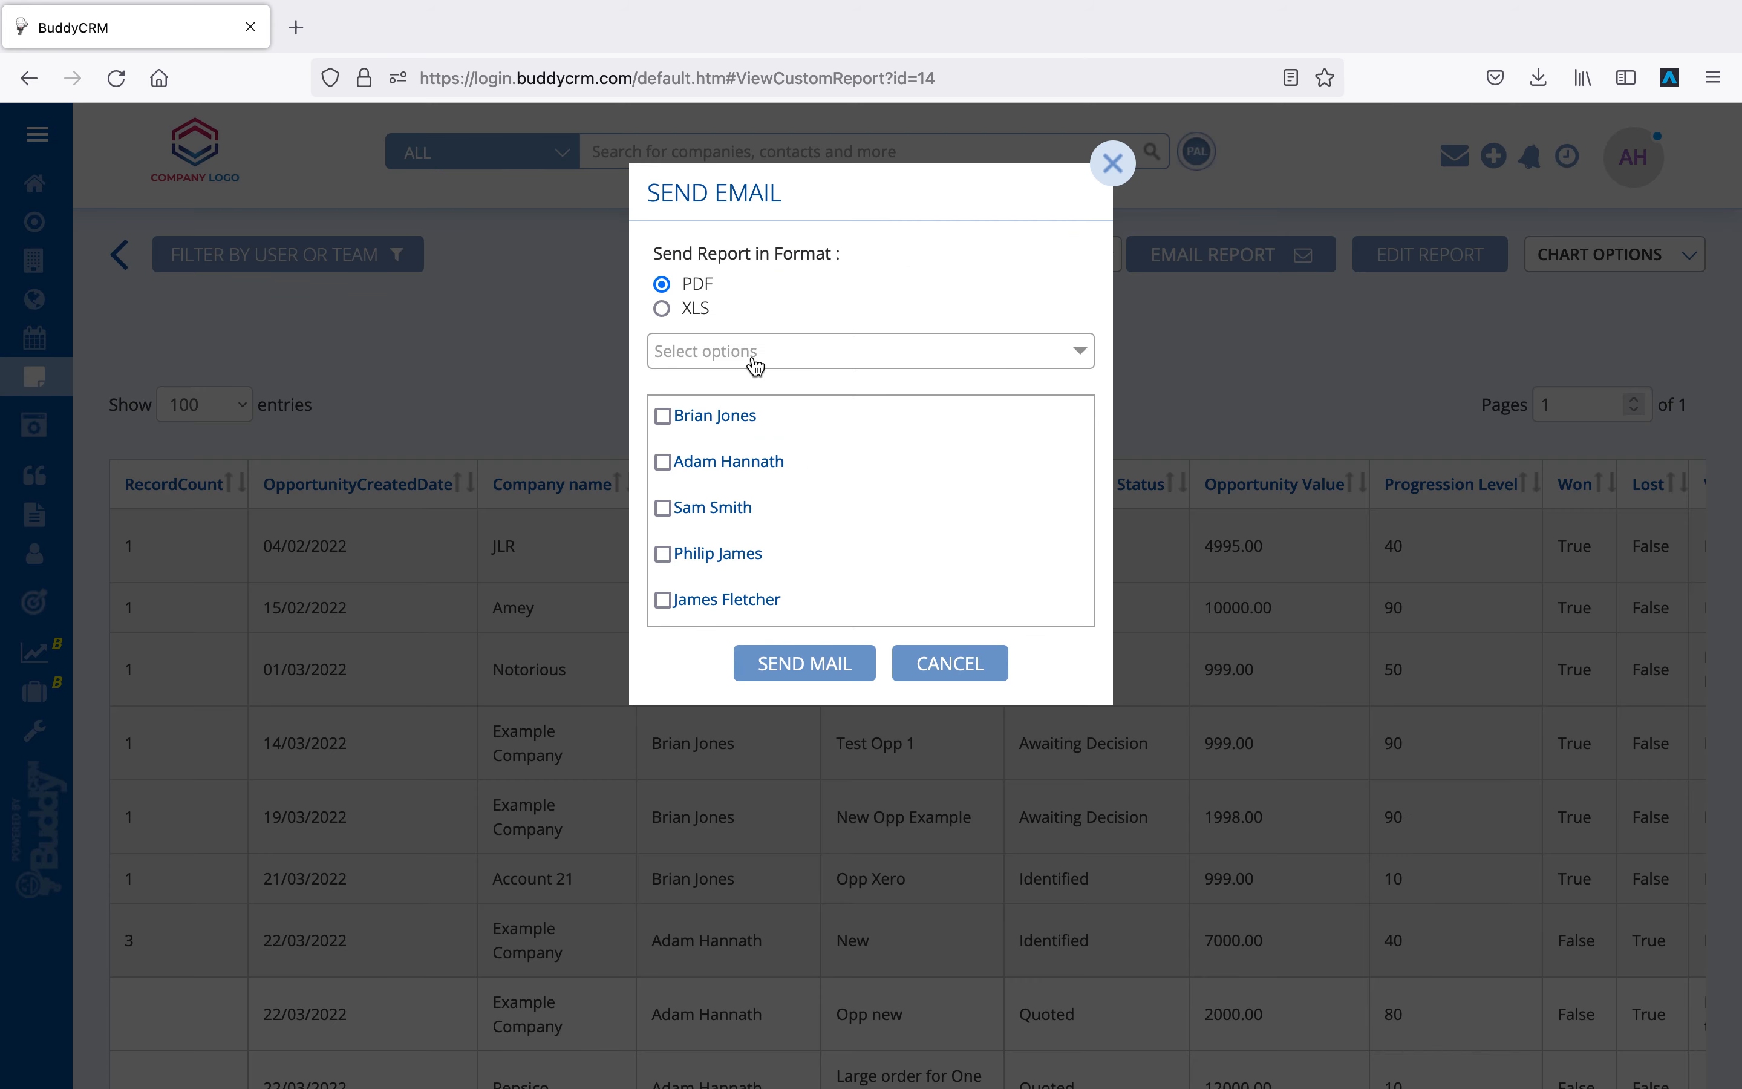
pyautogui.click(907, 269)
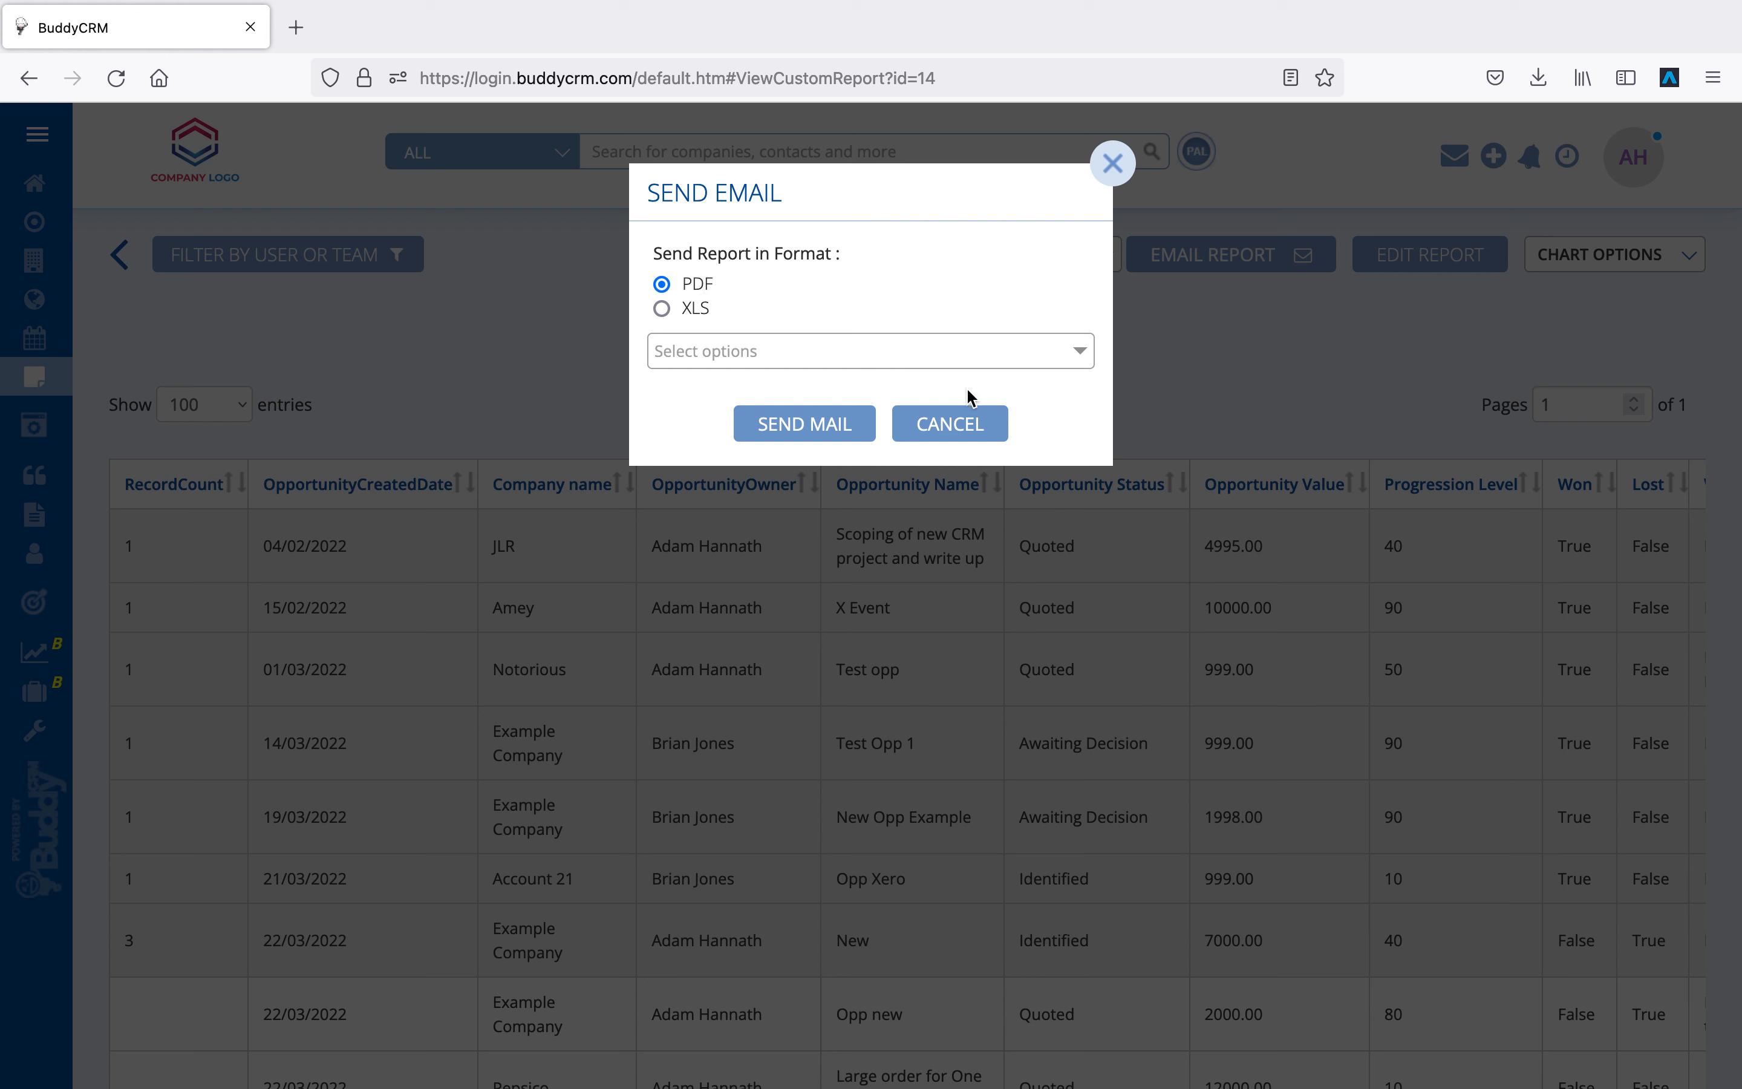
pyautogui.click(975, 430)
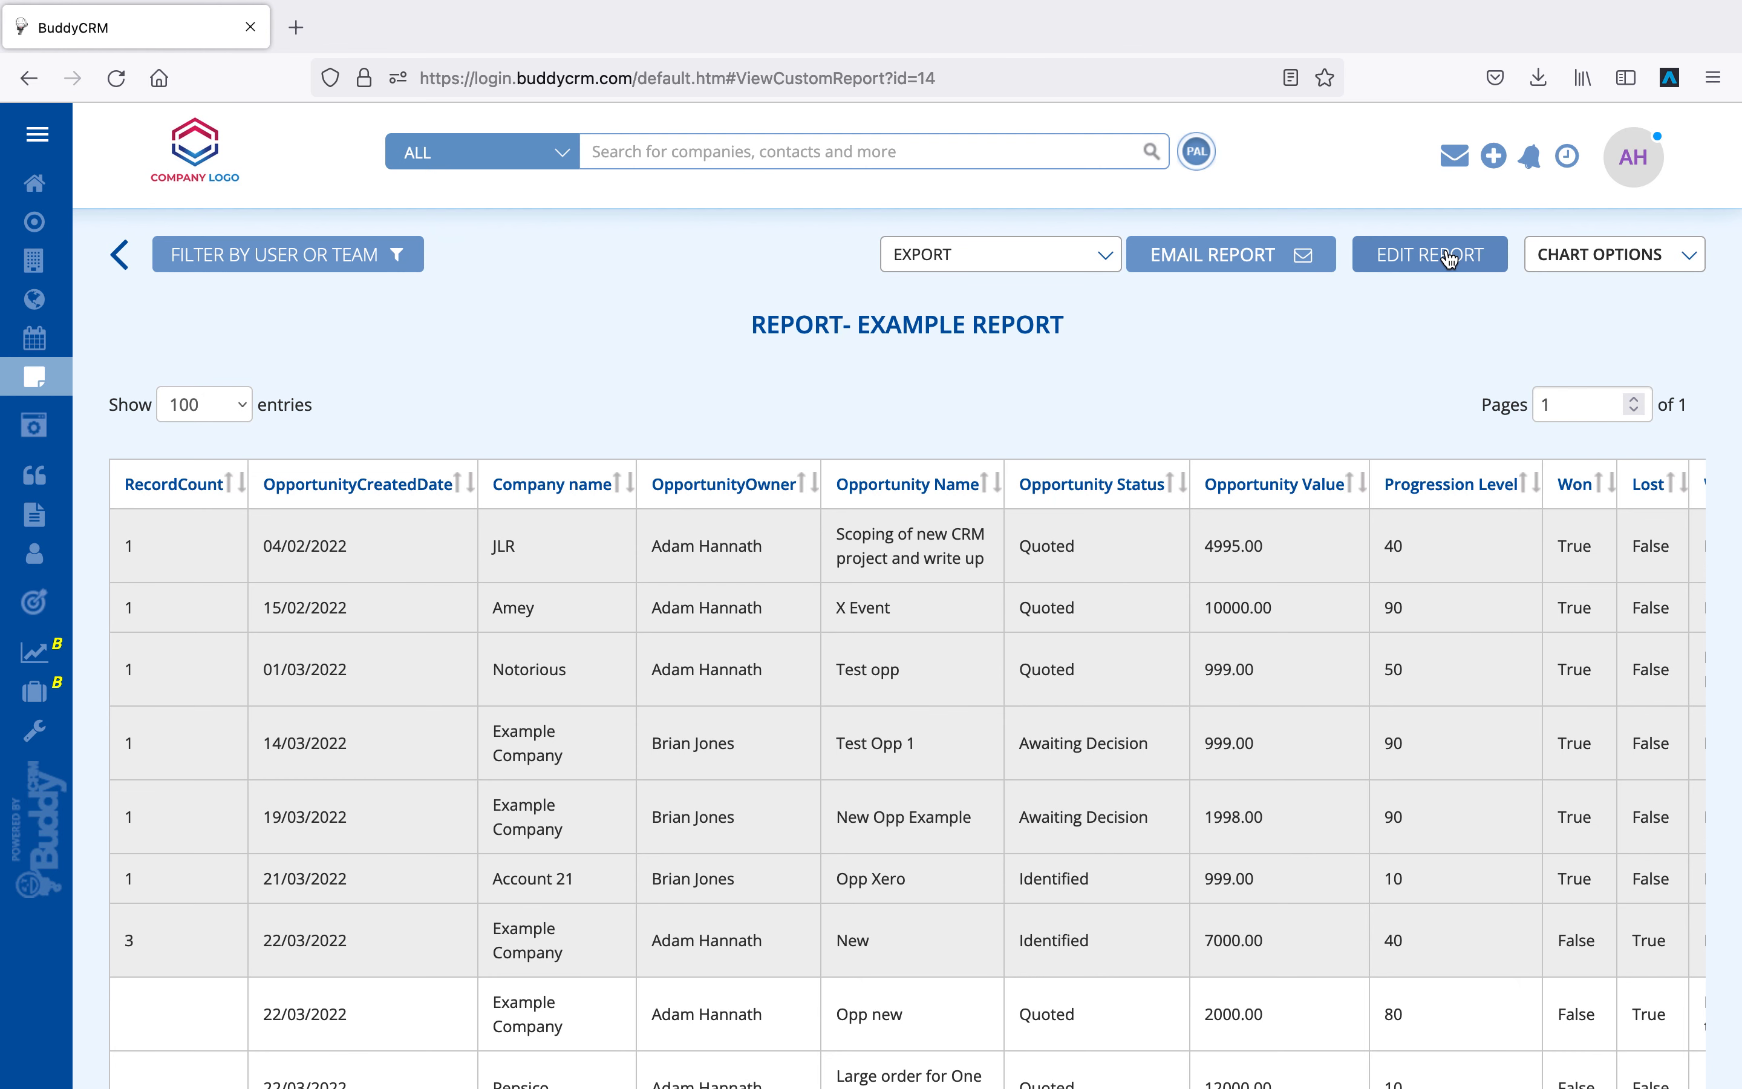
# Step: Create a pie chart for the report with OpportunityCreatedDate on the X-axis and Record Count on the Y-axis
pyautogui.click(1606, 265)
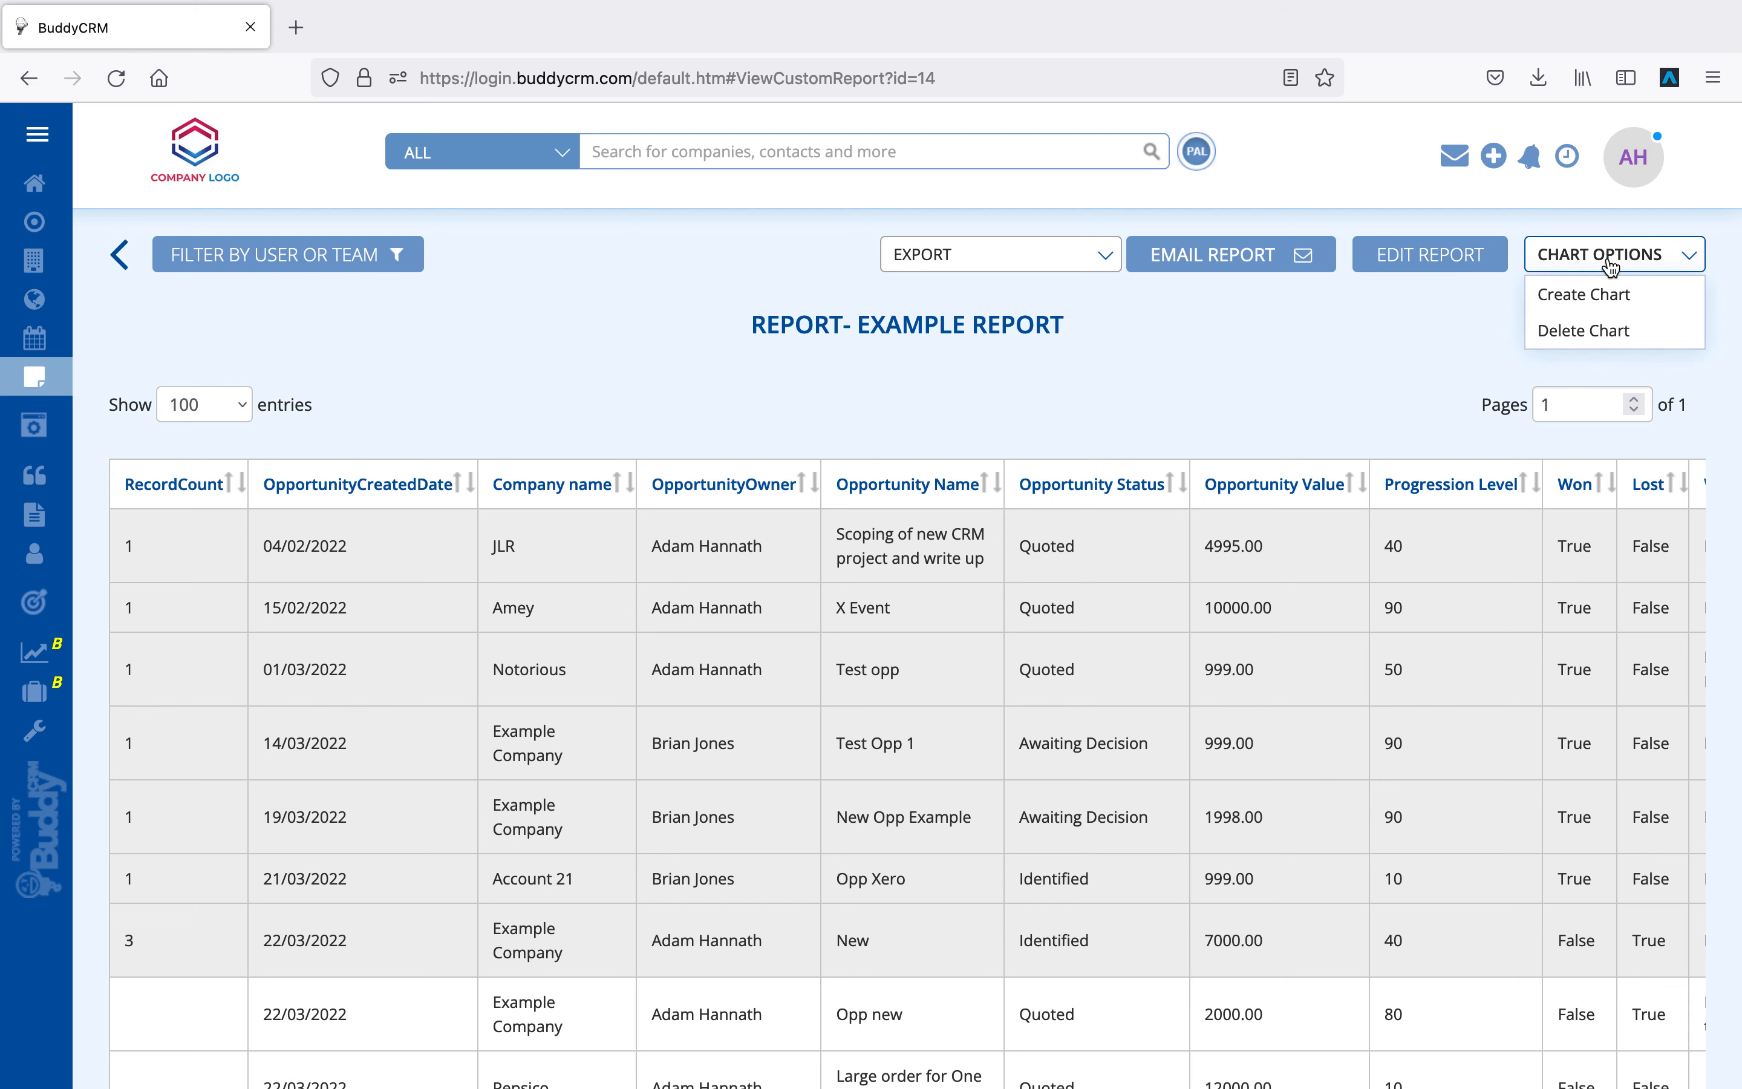
pyautogui.click(1606, 304)
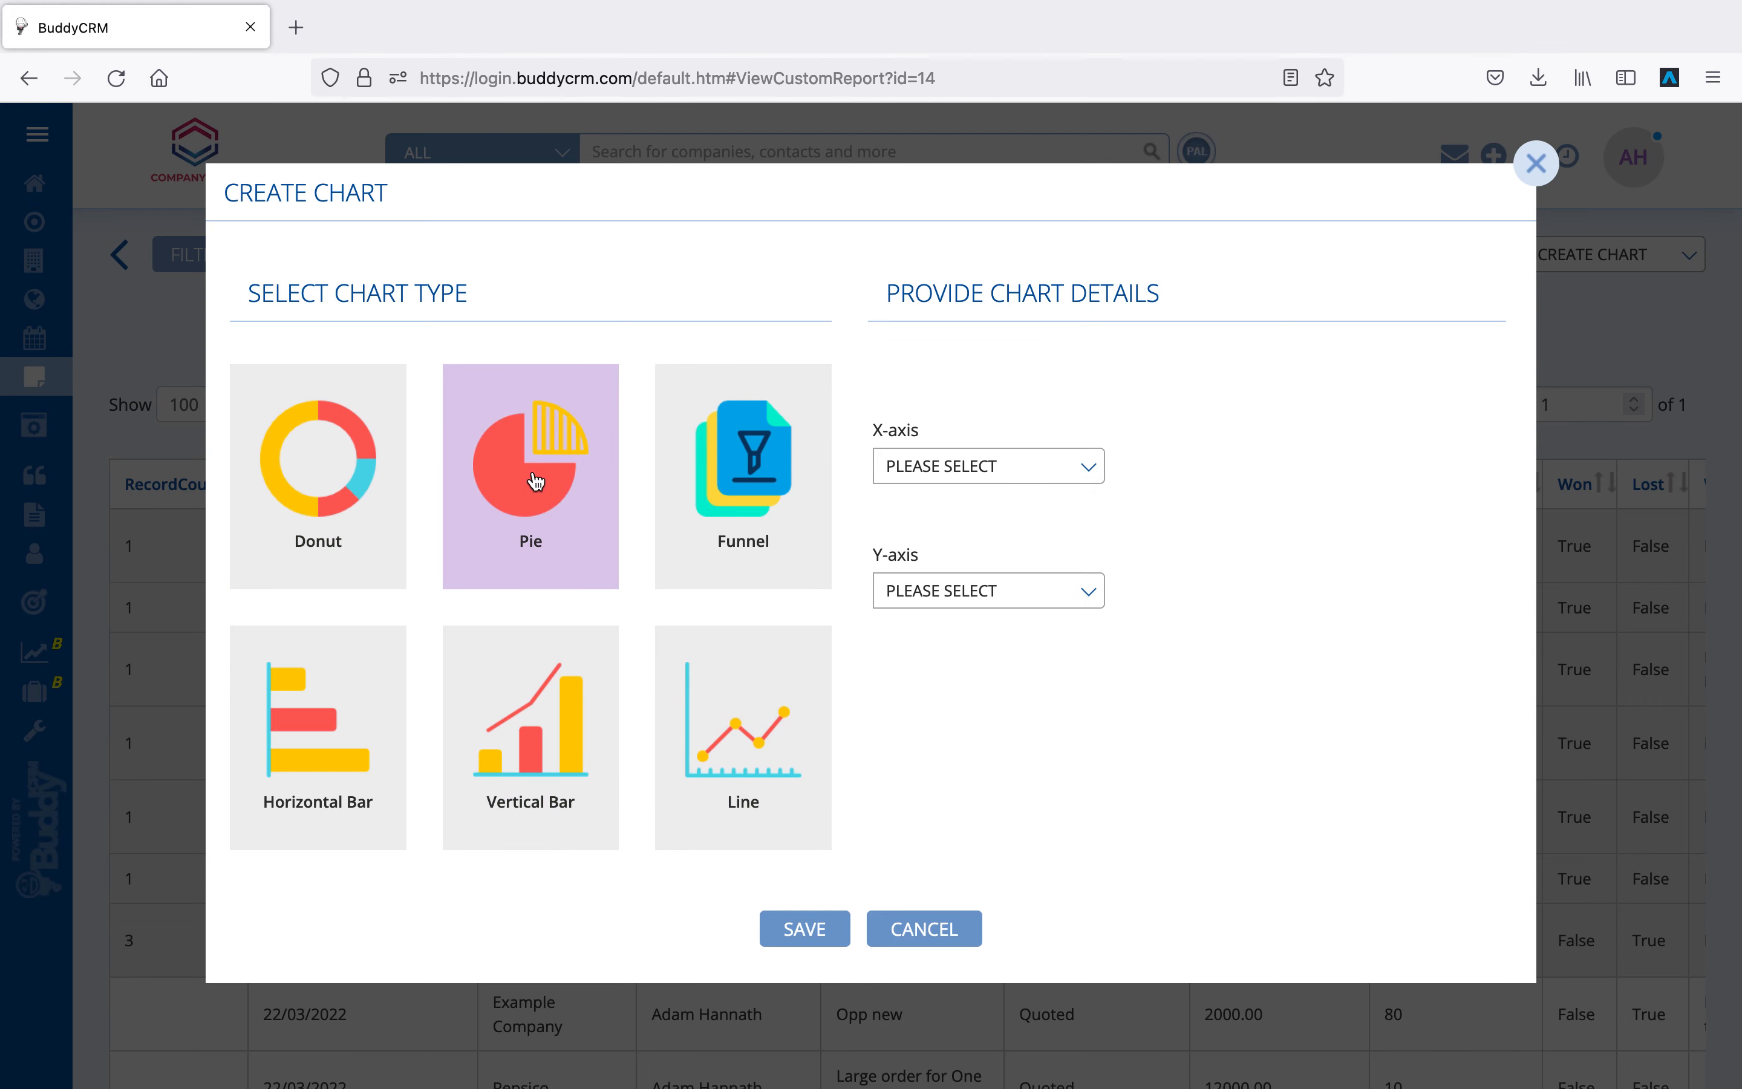
pyautogui.click(1087, 466)
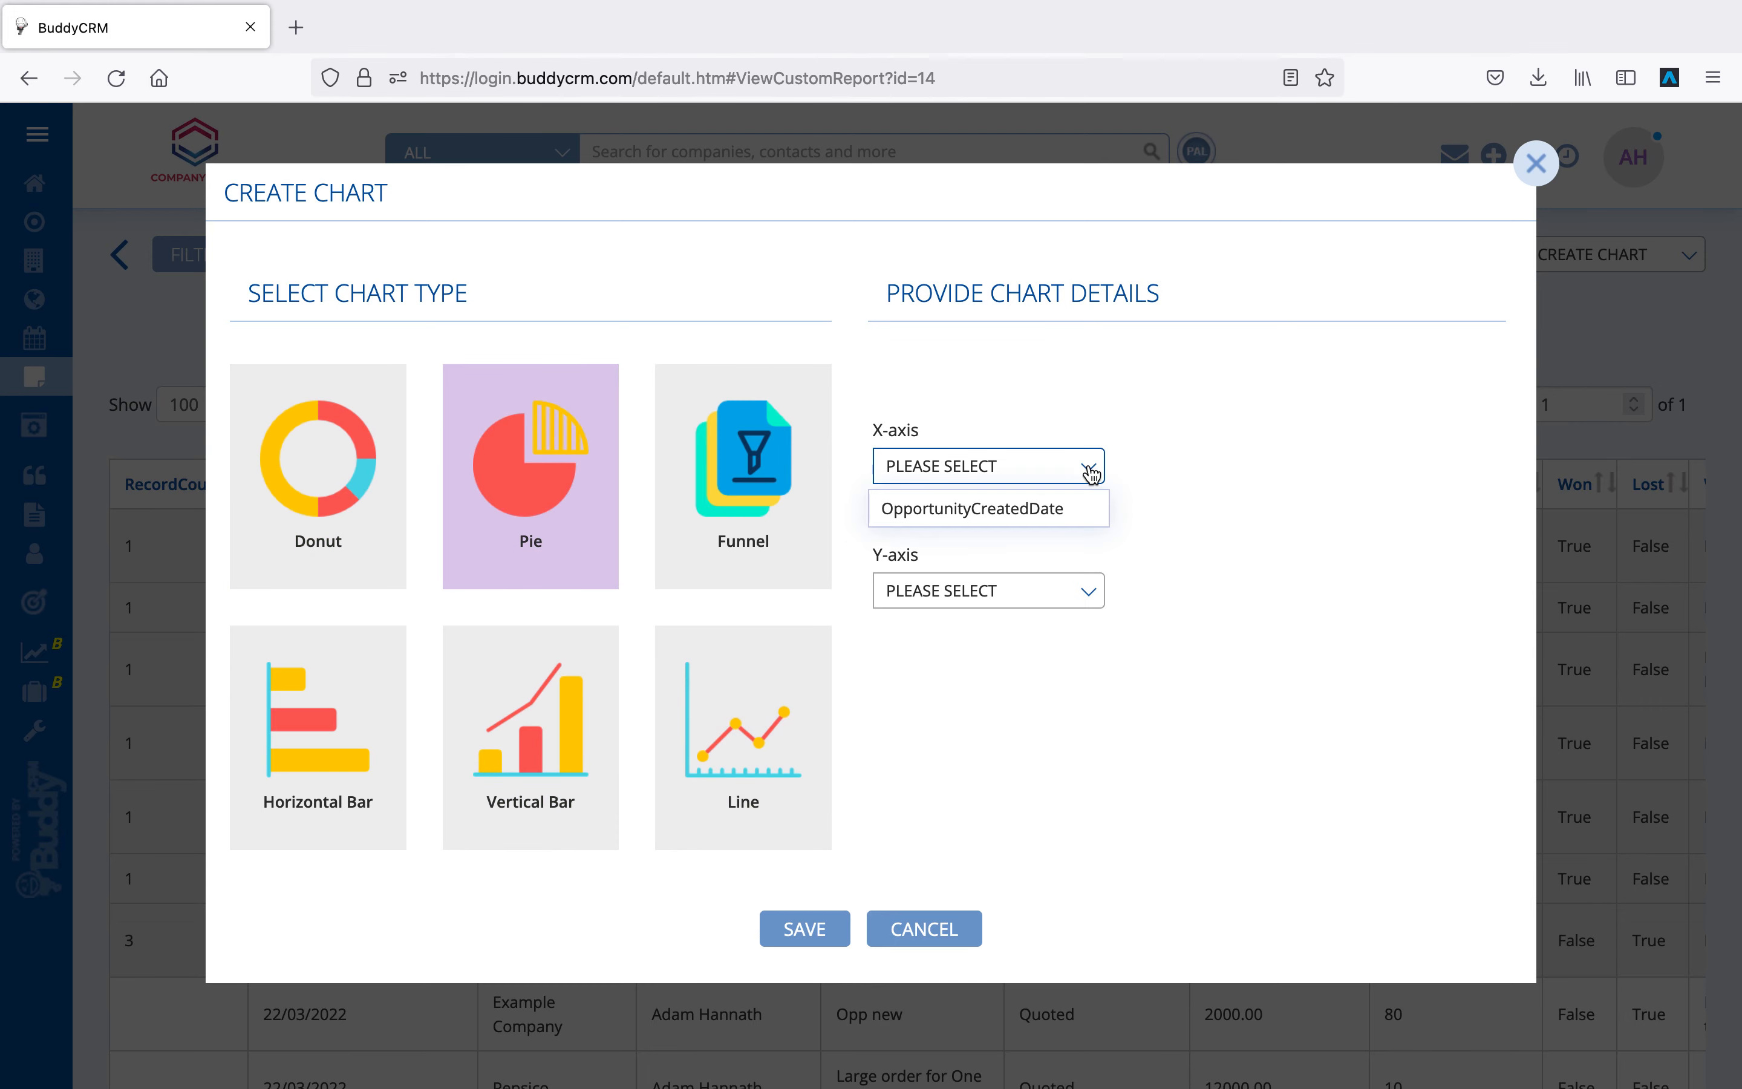
pyautogui.click(1039, 508)
pyautogui.click(1029, 586)
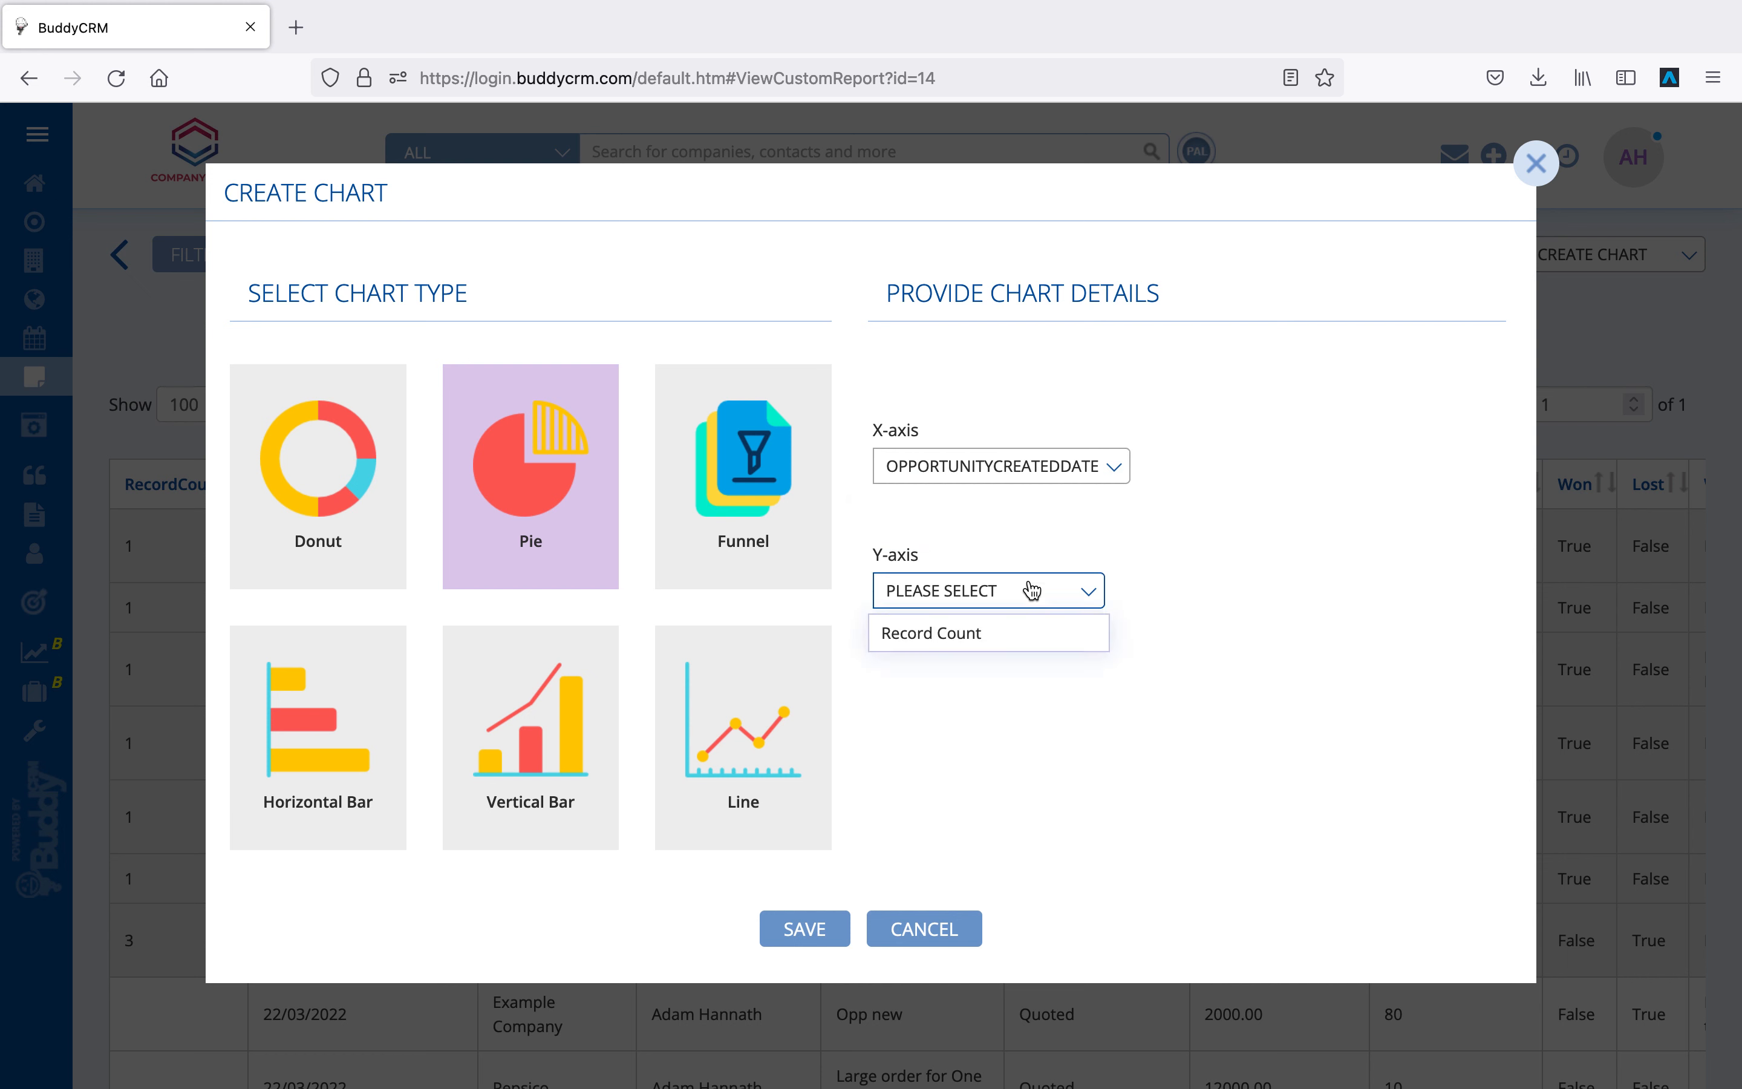
pyautogui.click(980, 625)
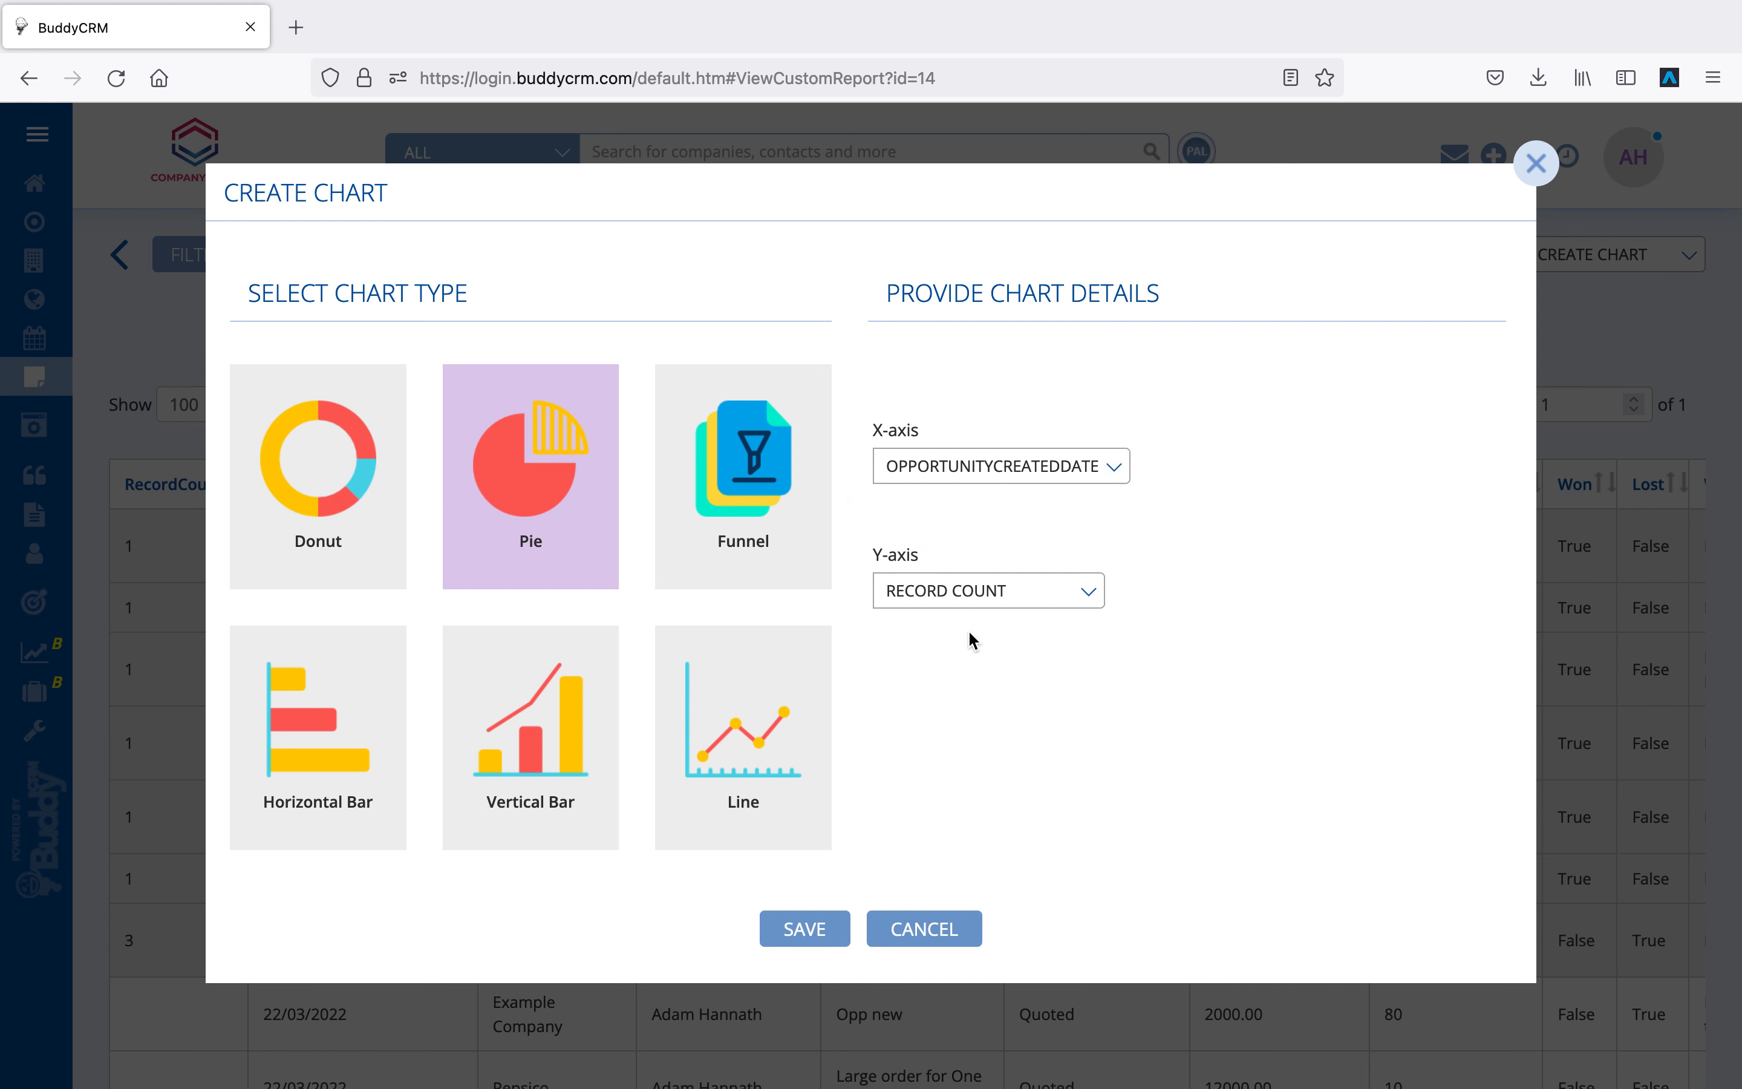
pyautogui.click(806, 930)
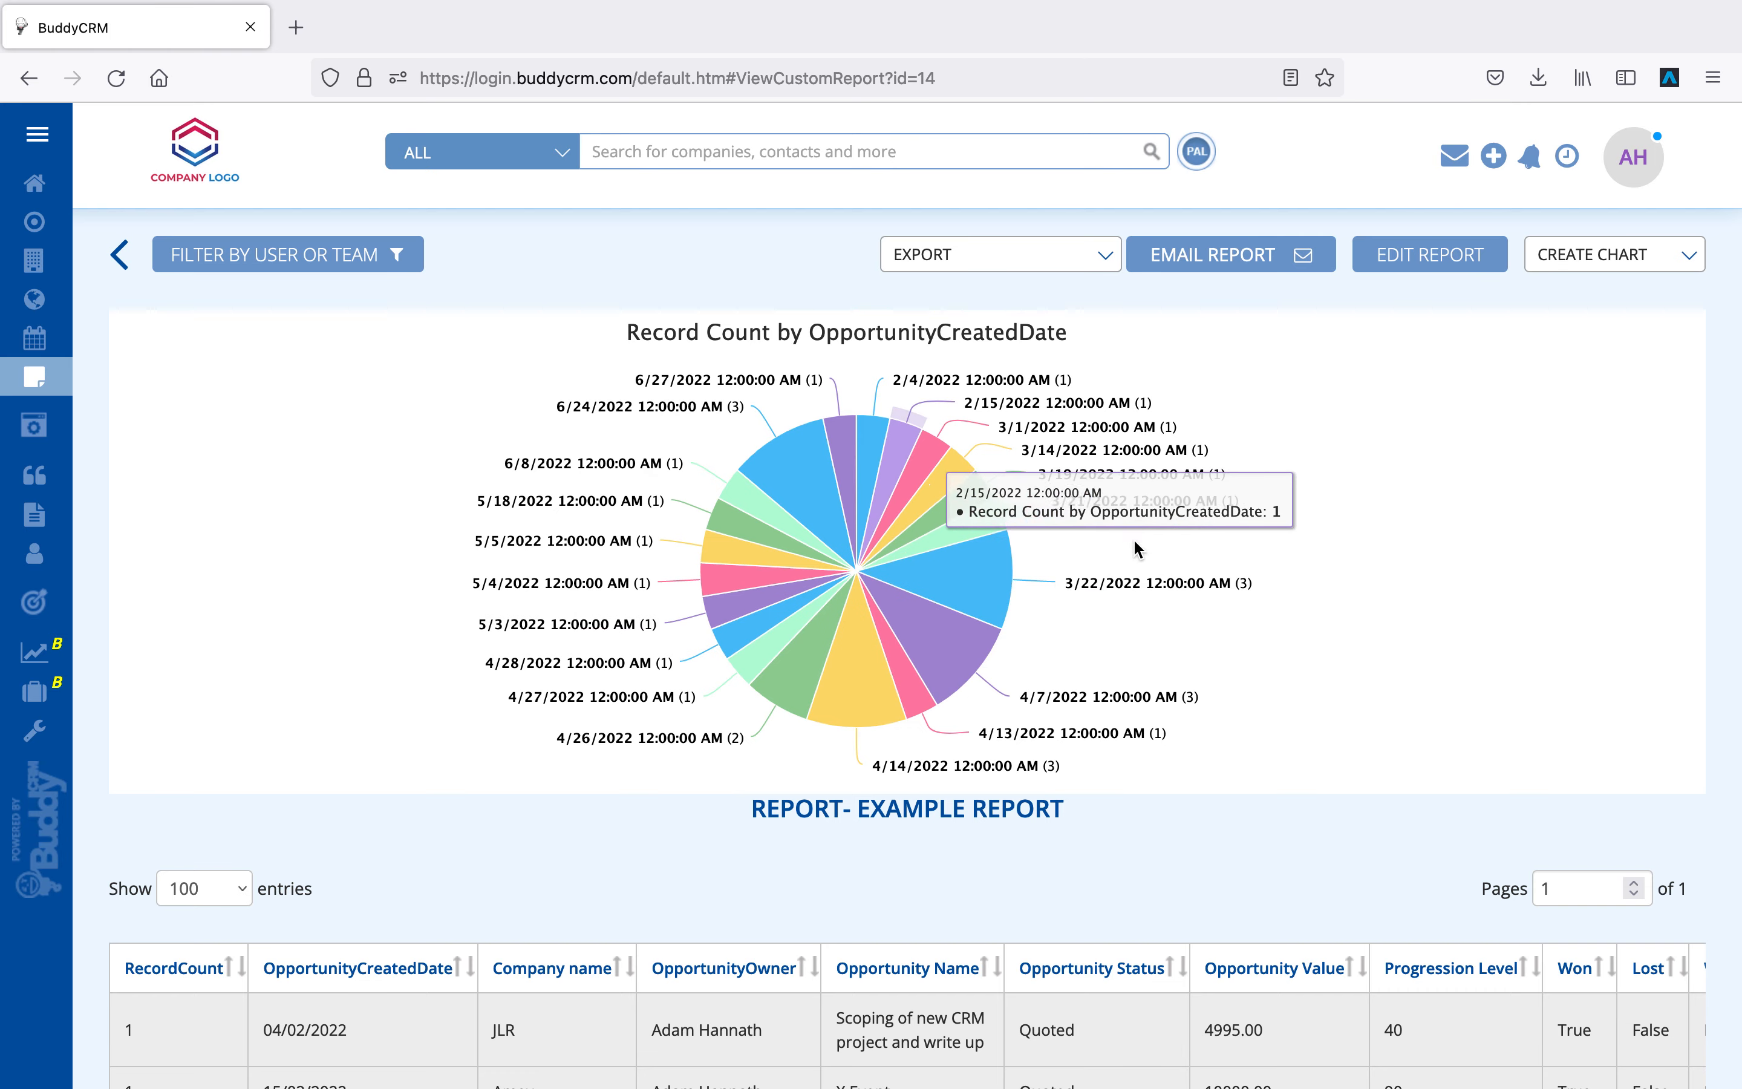
# Step: Add the report's pie chart to the Opportunities element of the dashboard
pyautogui.click(1609, 268)
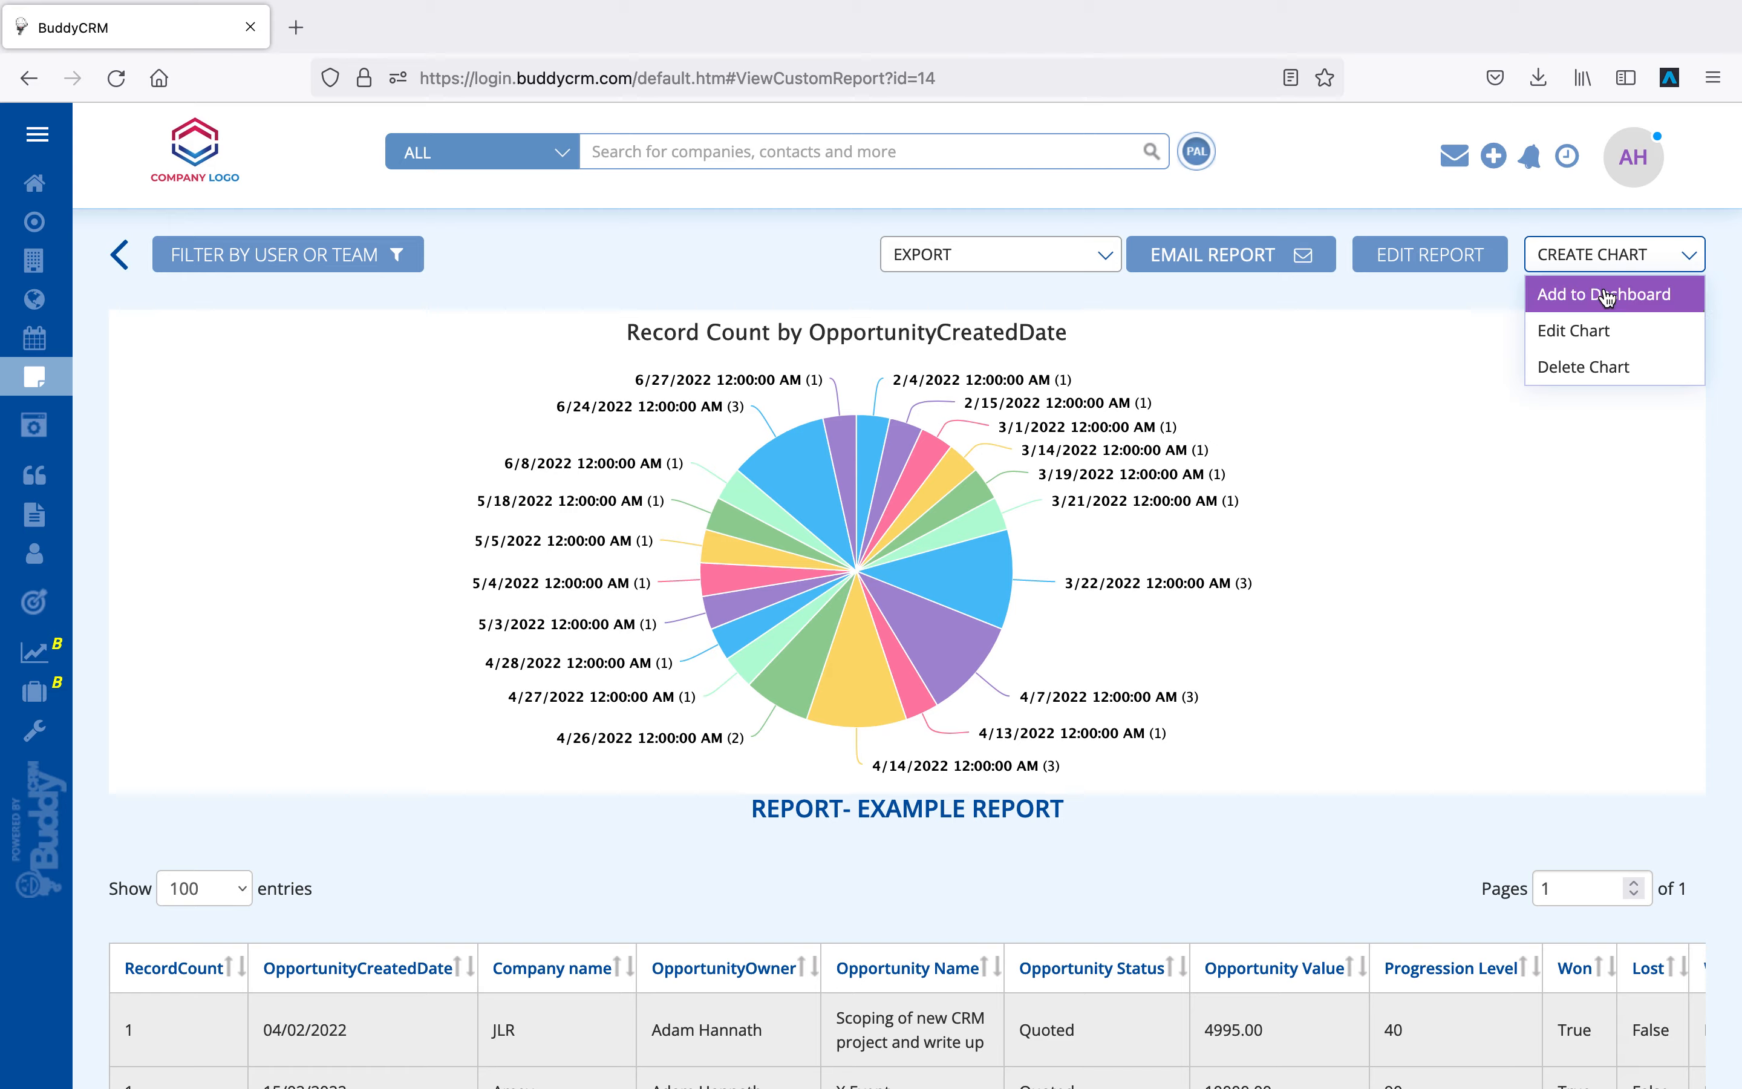
pyautogui.click(1606, 296)
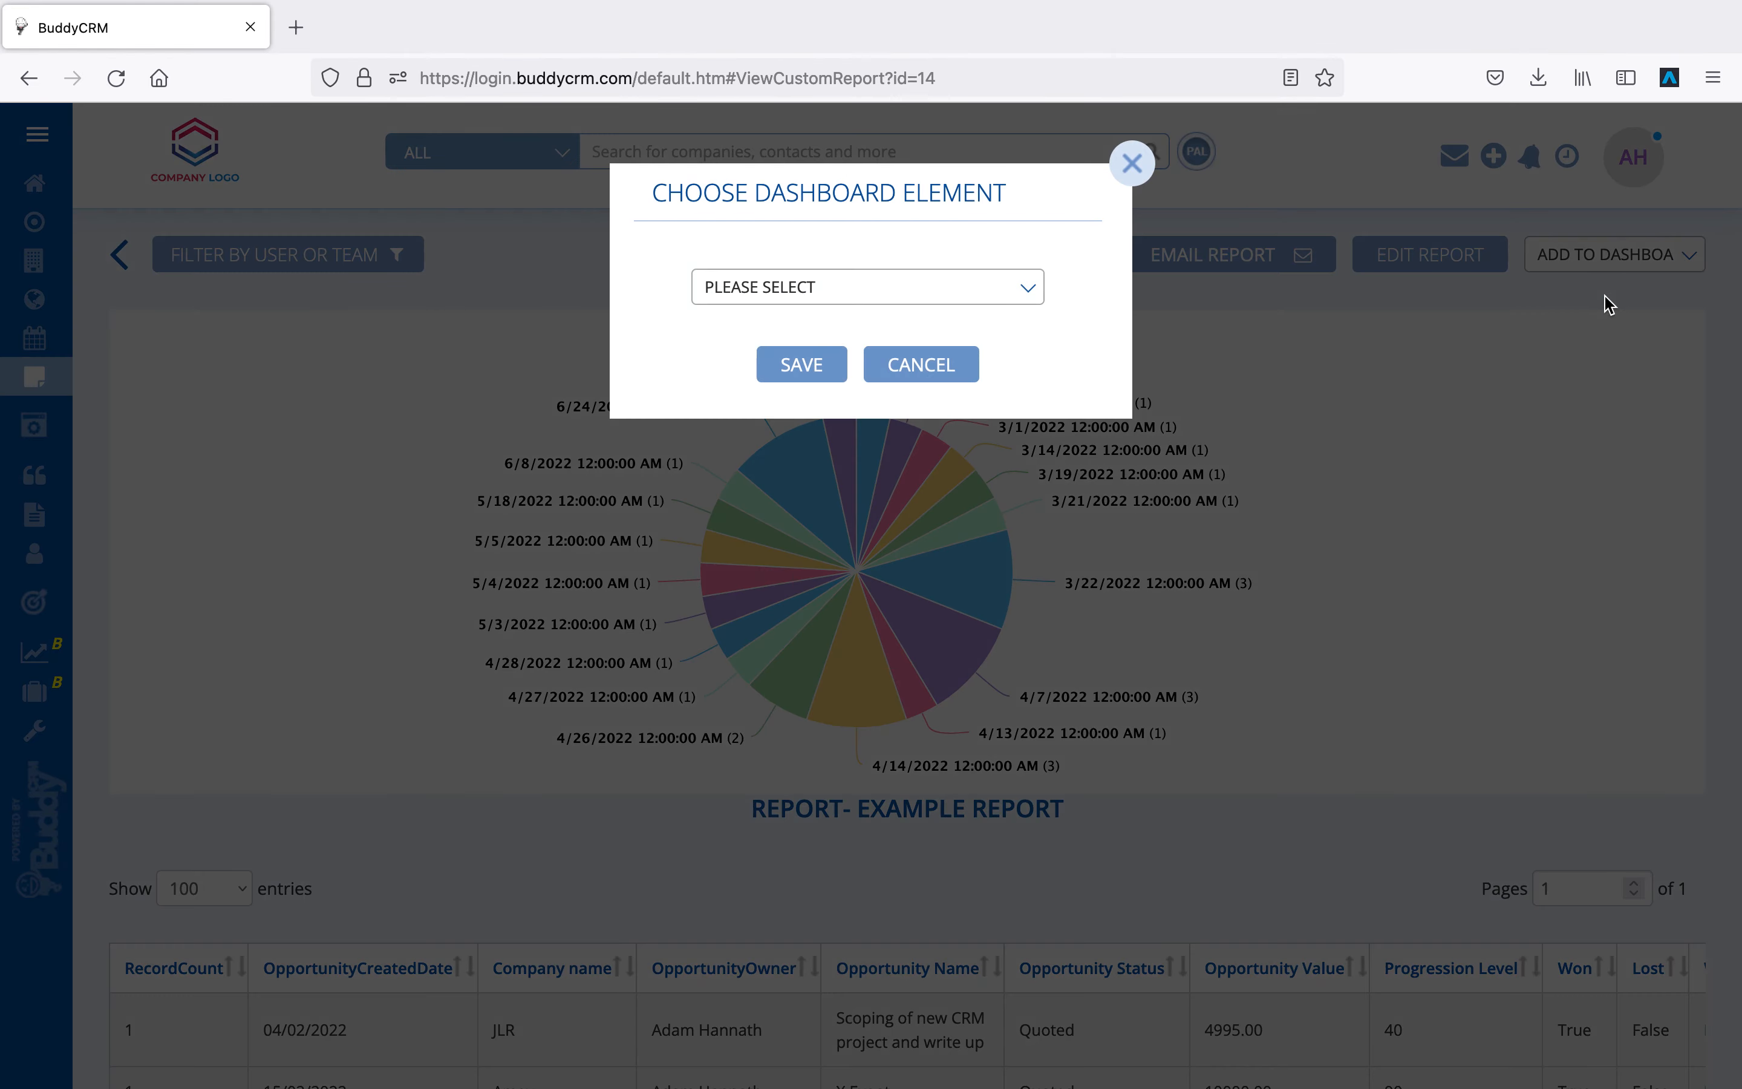
pyautogui.click(945, 280)
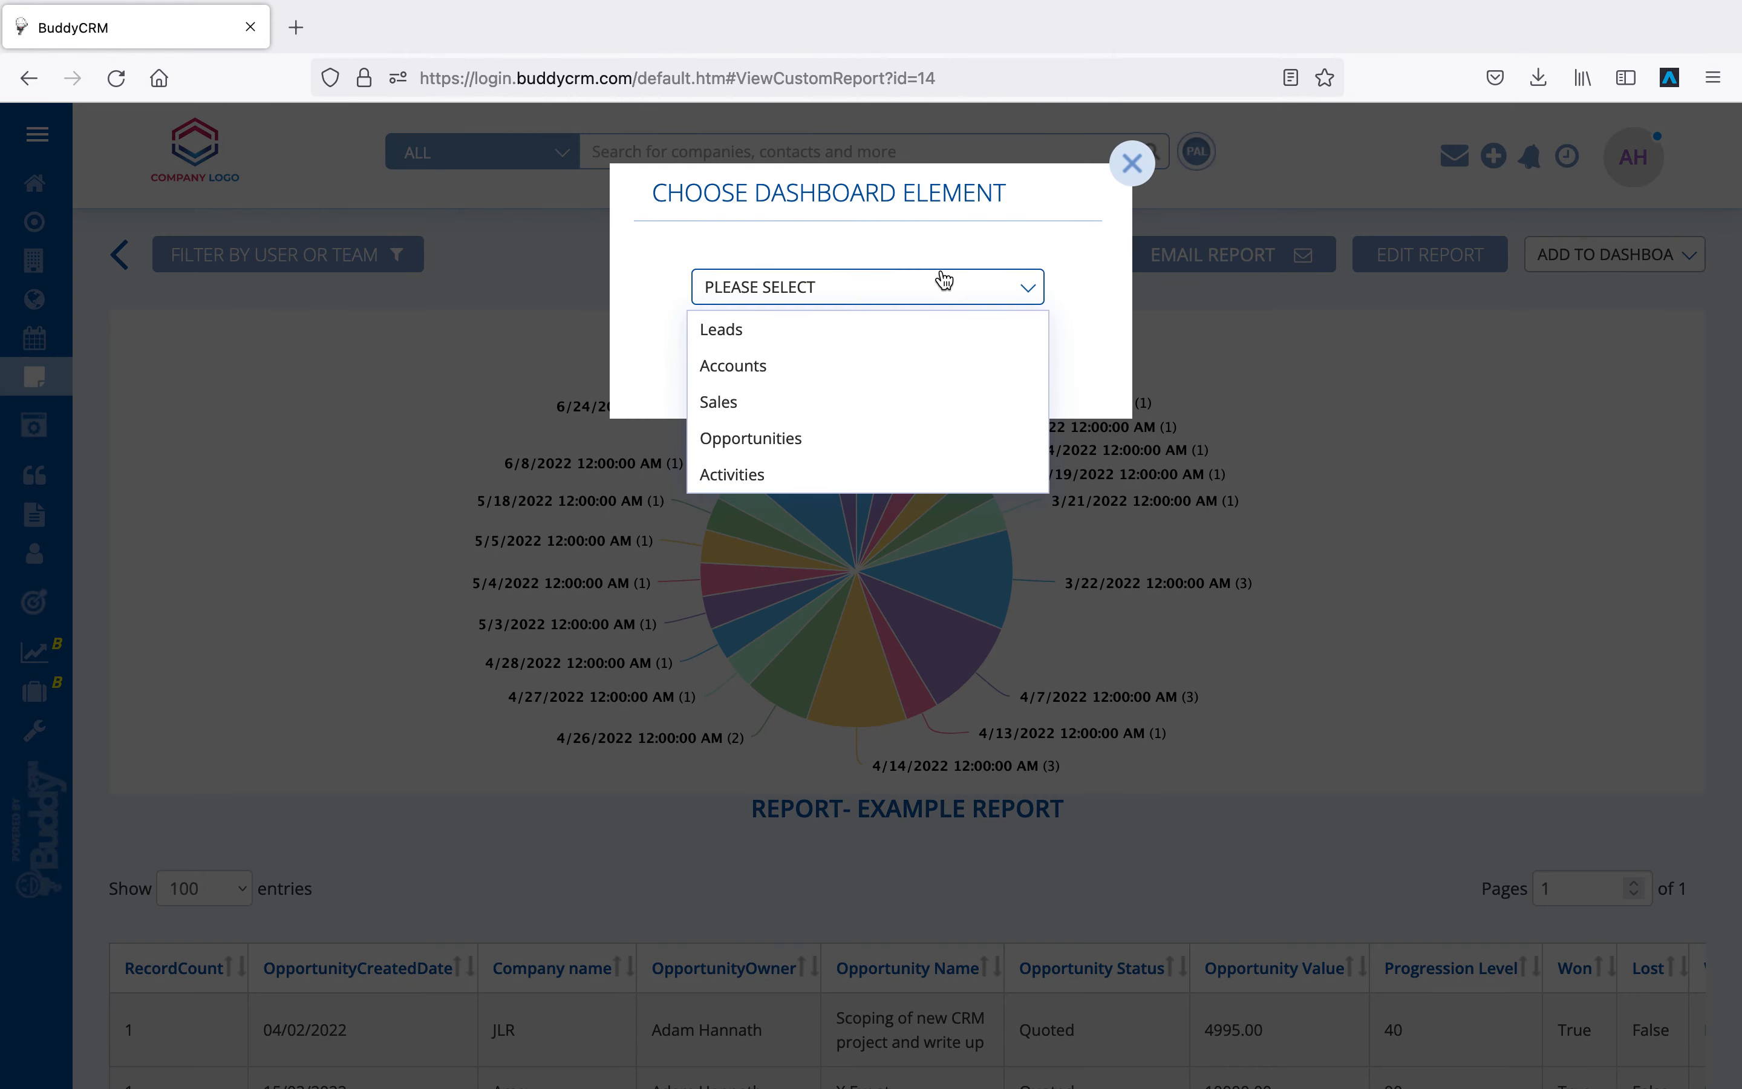
pyautogui.click(763, 439)
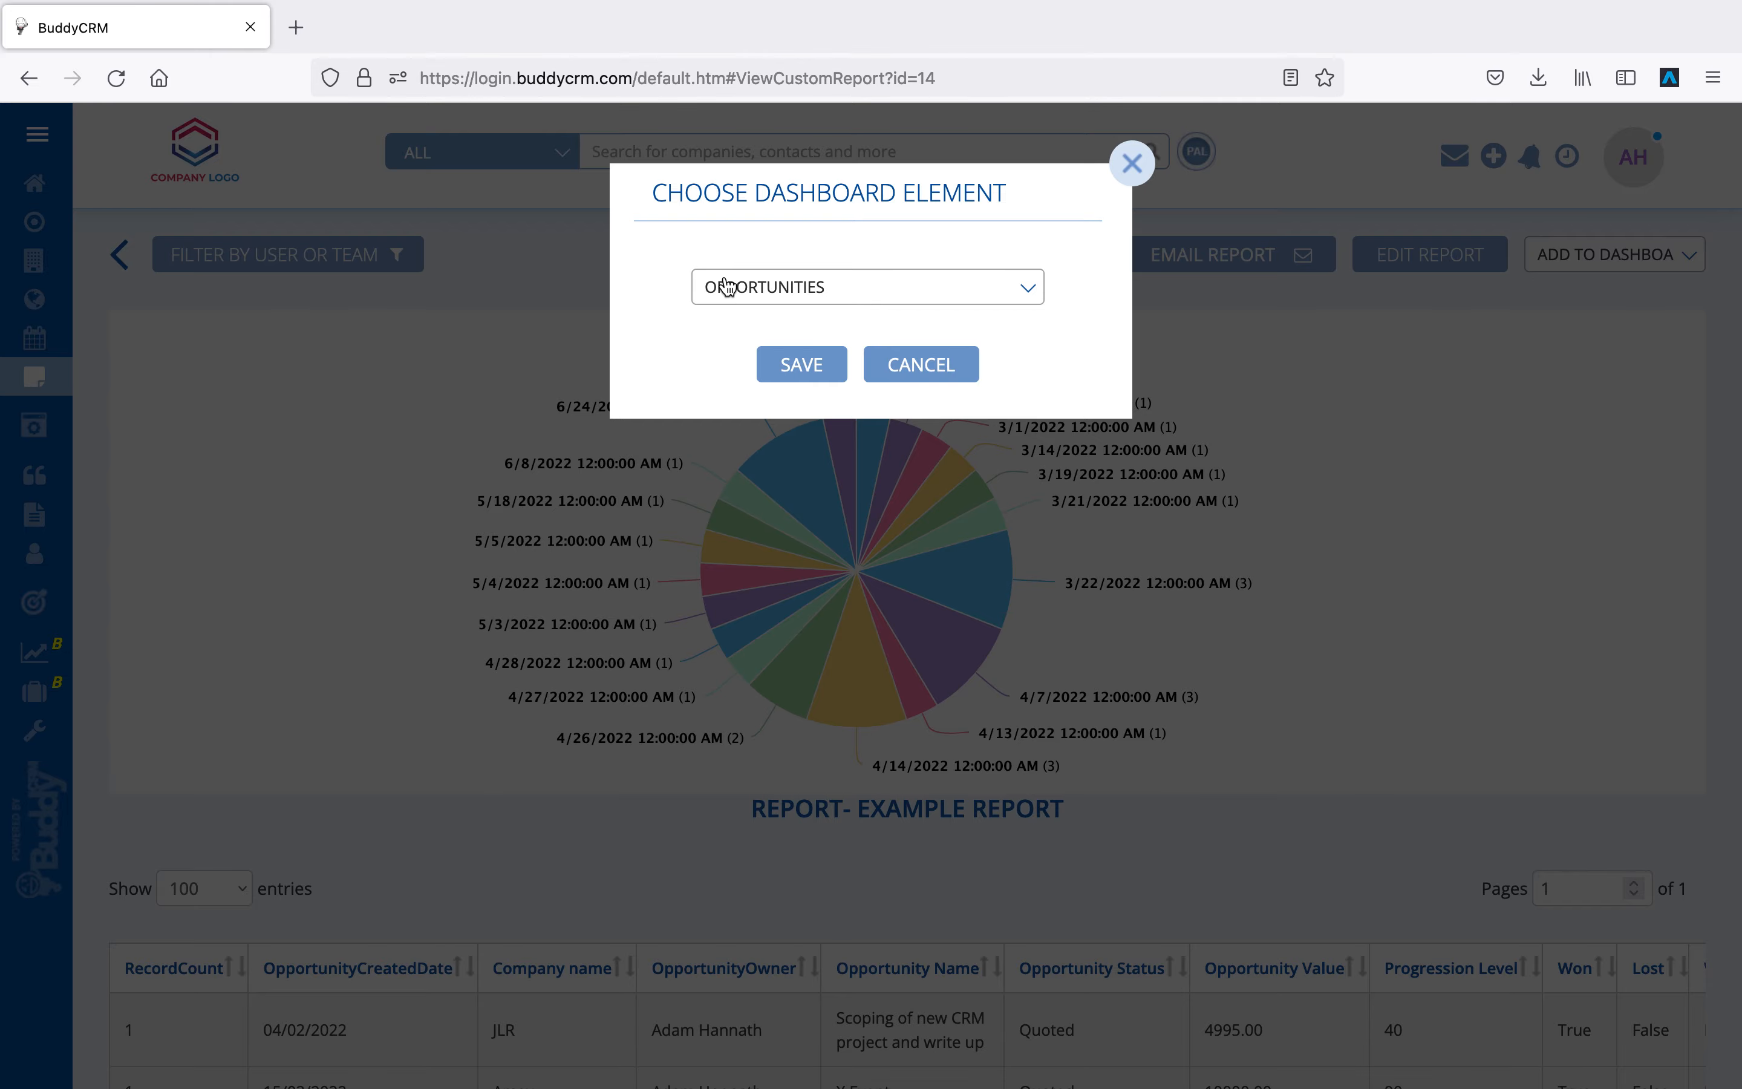
pyautogui.click(796, 367)
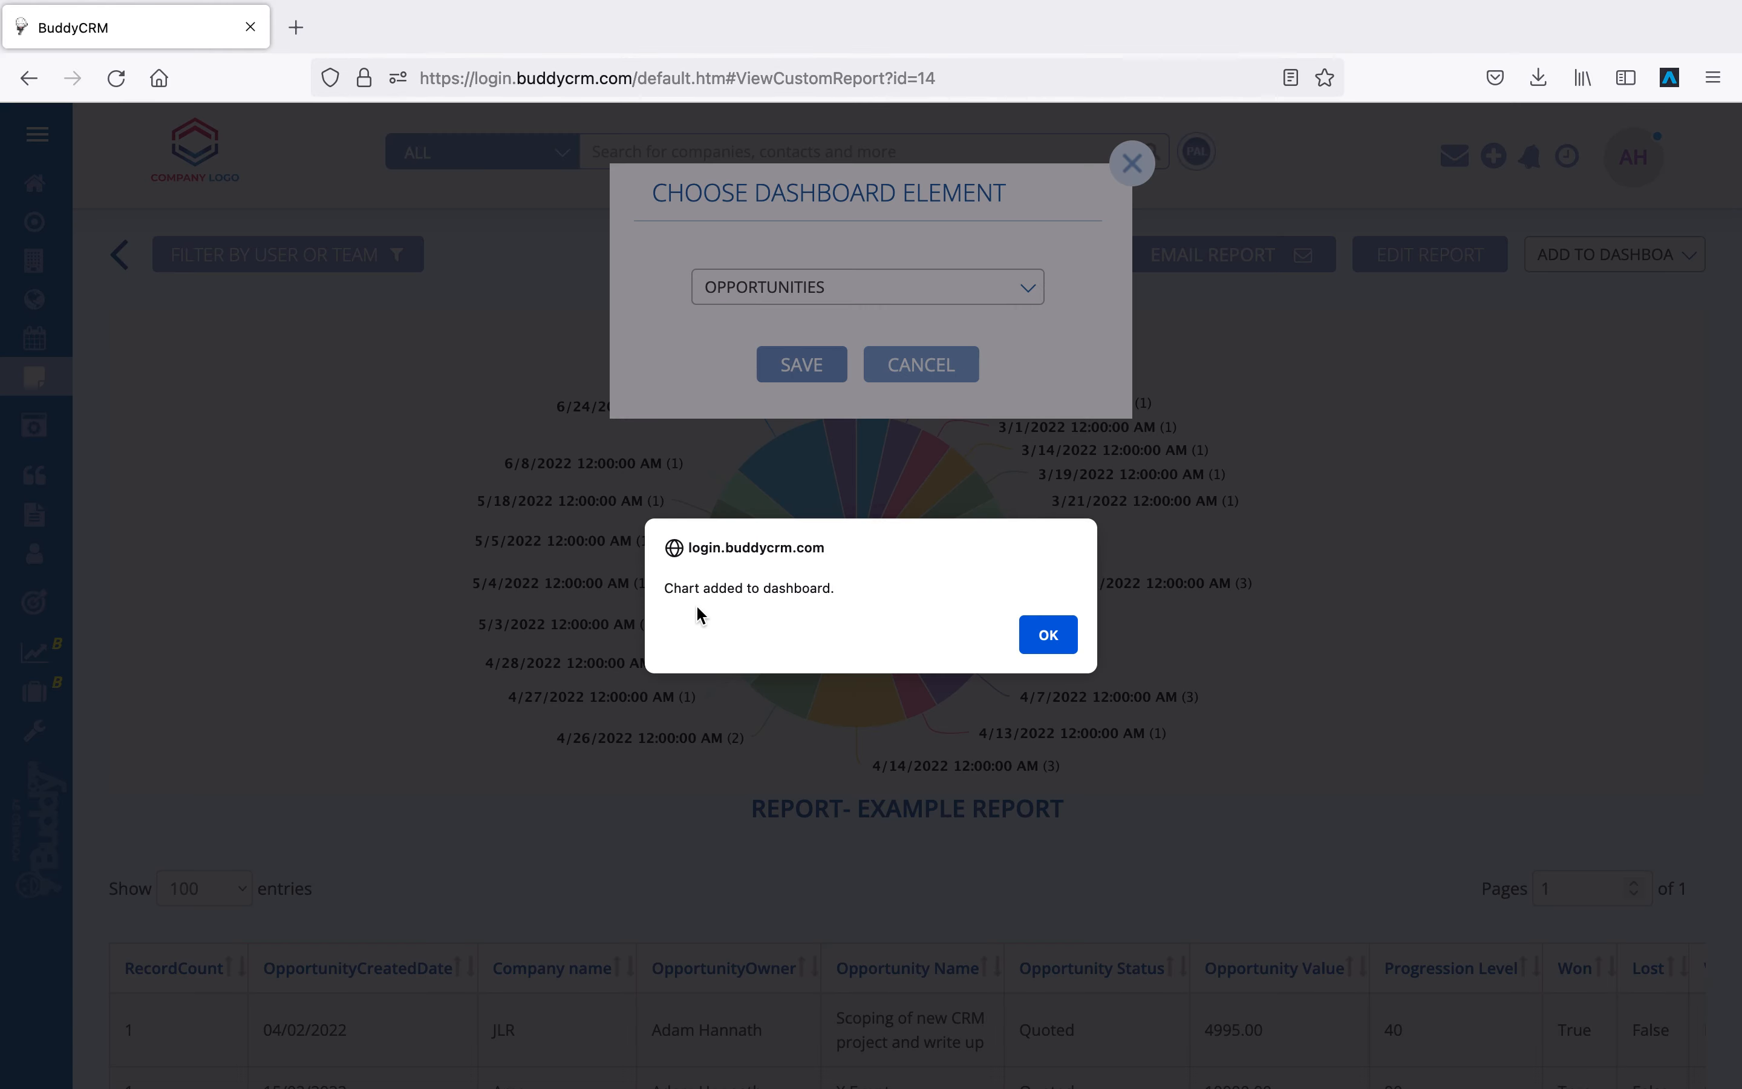
pyautogui.click(1038, 637)
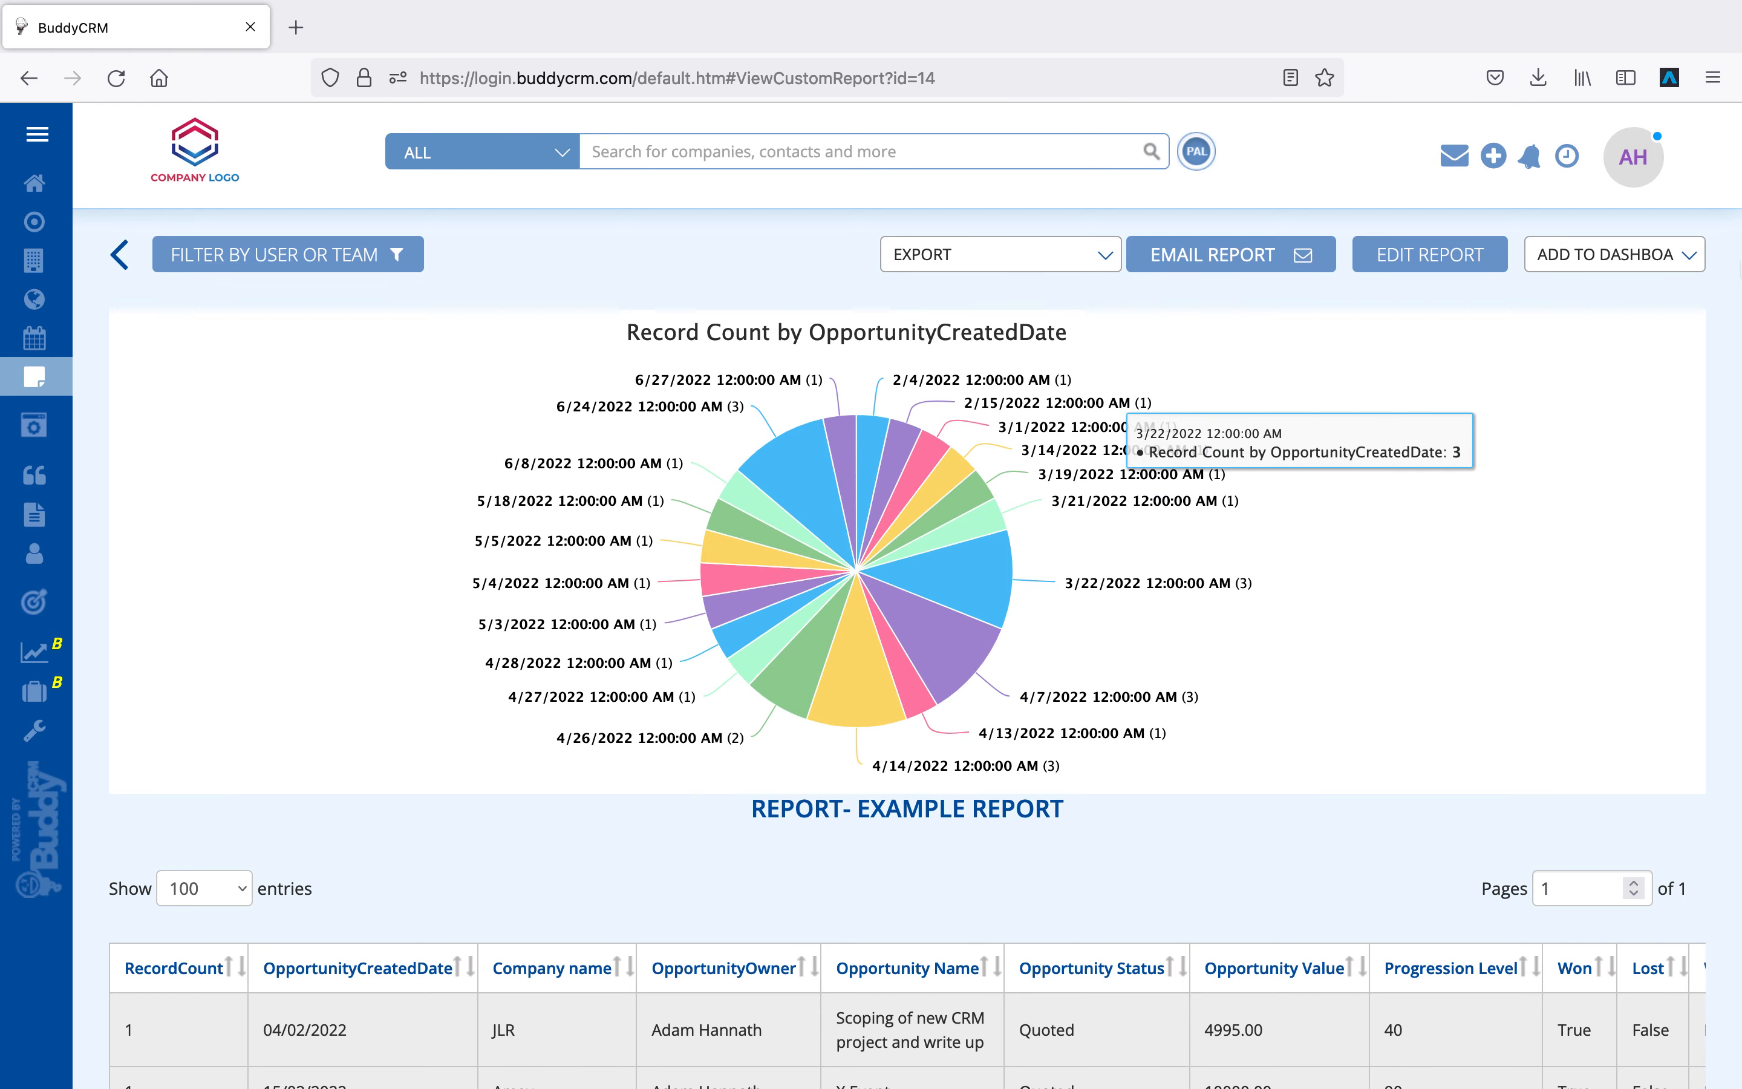
pyautogui.click(1620, 256)
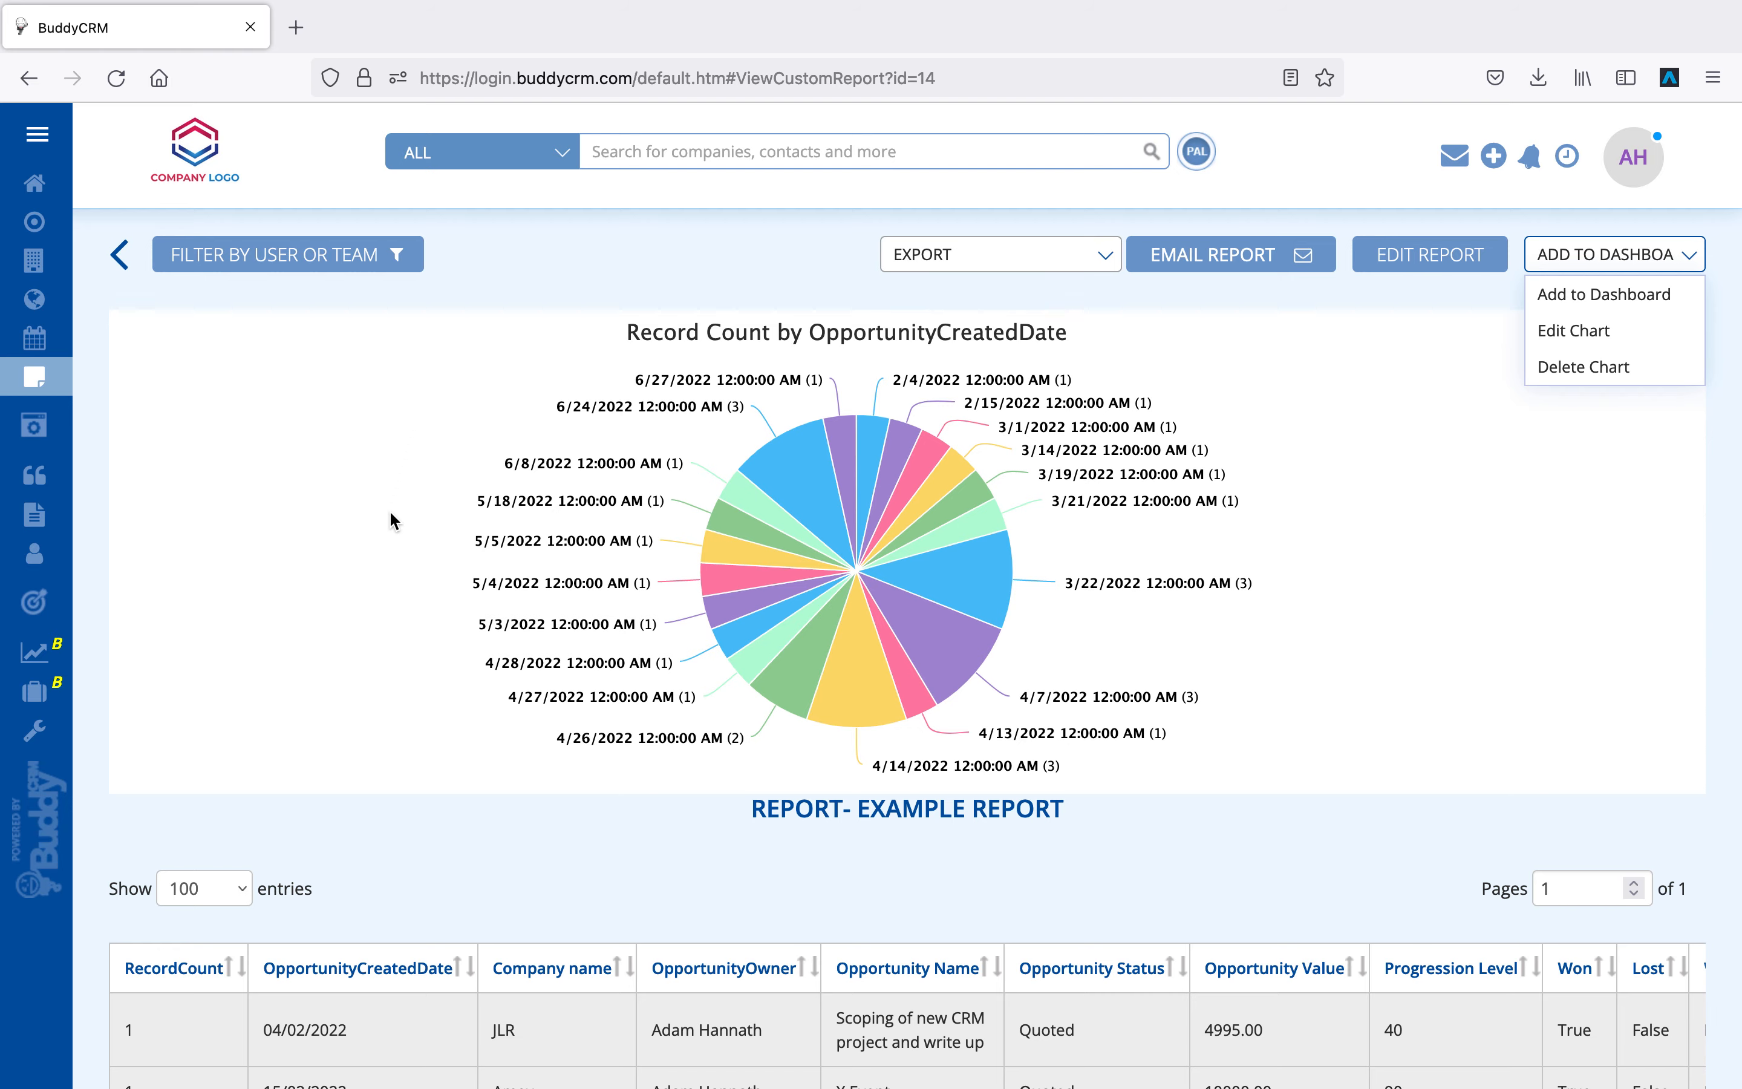
# Step: Start a new report schedule and choose the Example report stored in the personal sales reports folder
pyautogui.click(43, 387)
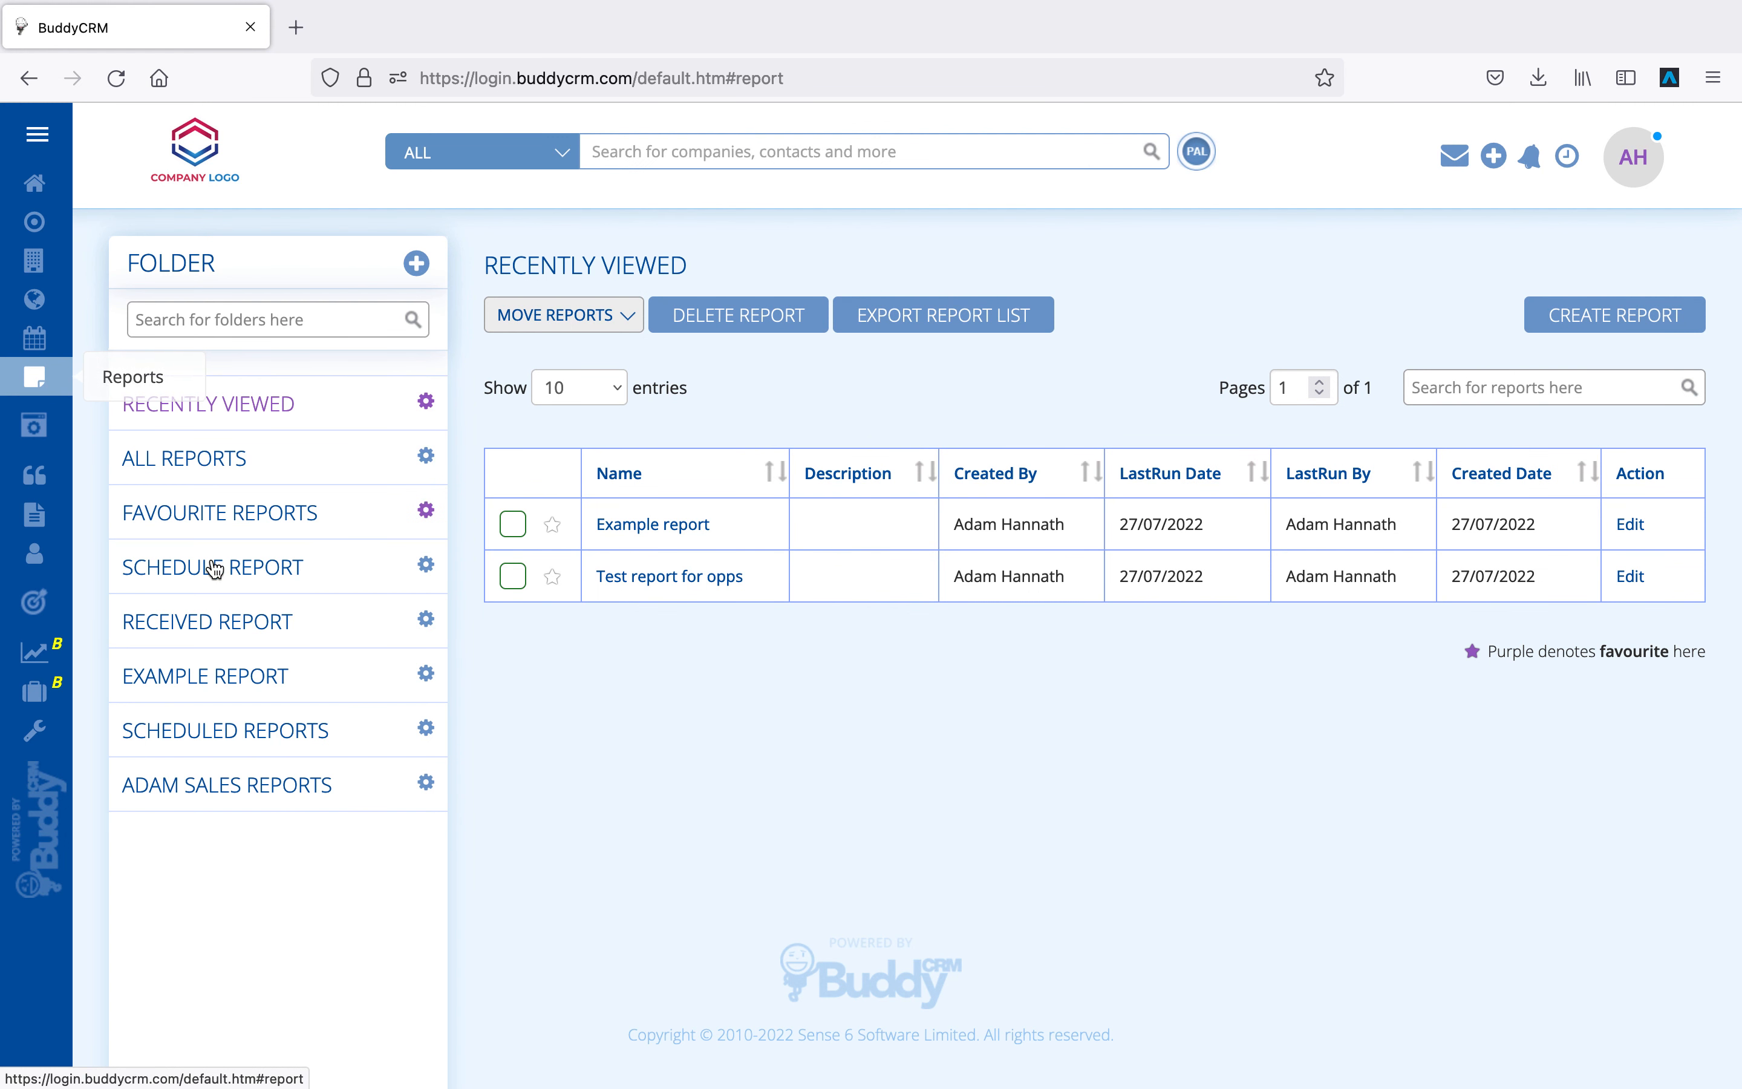
pyautogui.click(258, 730)
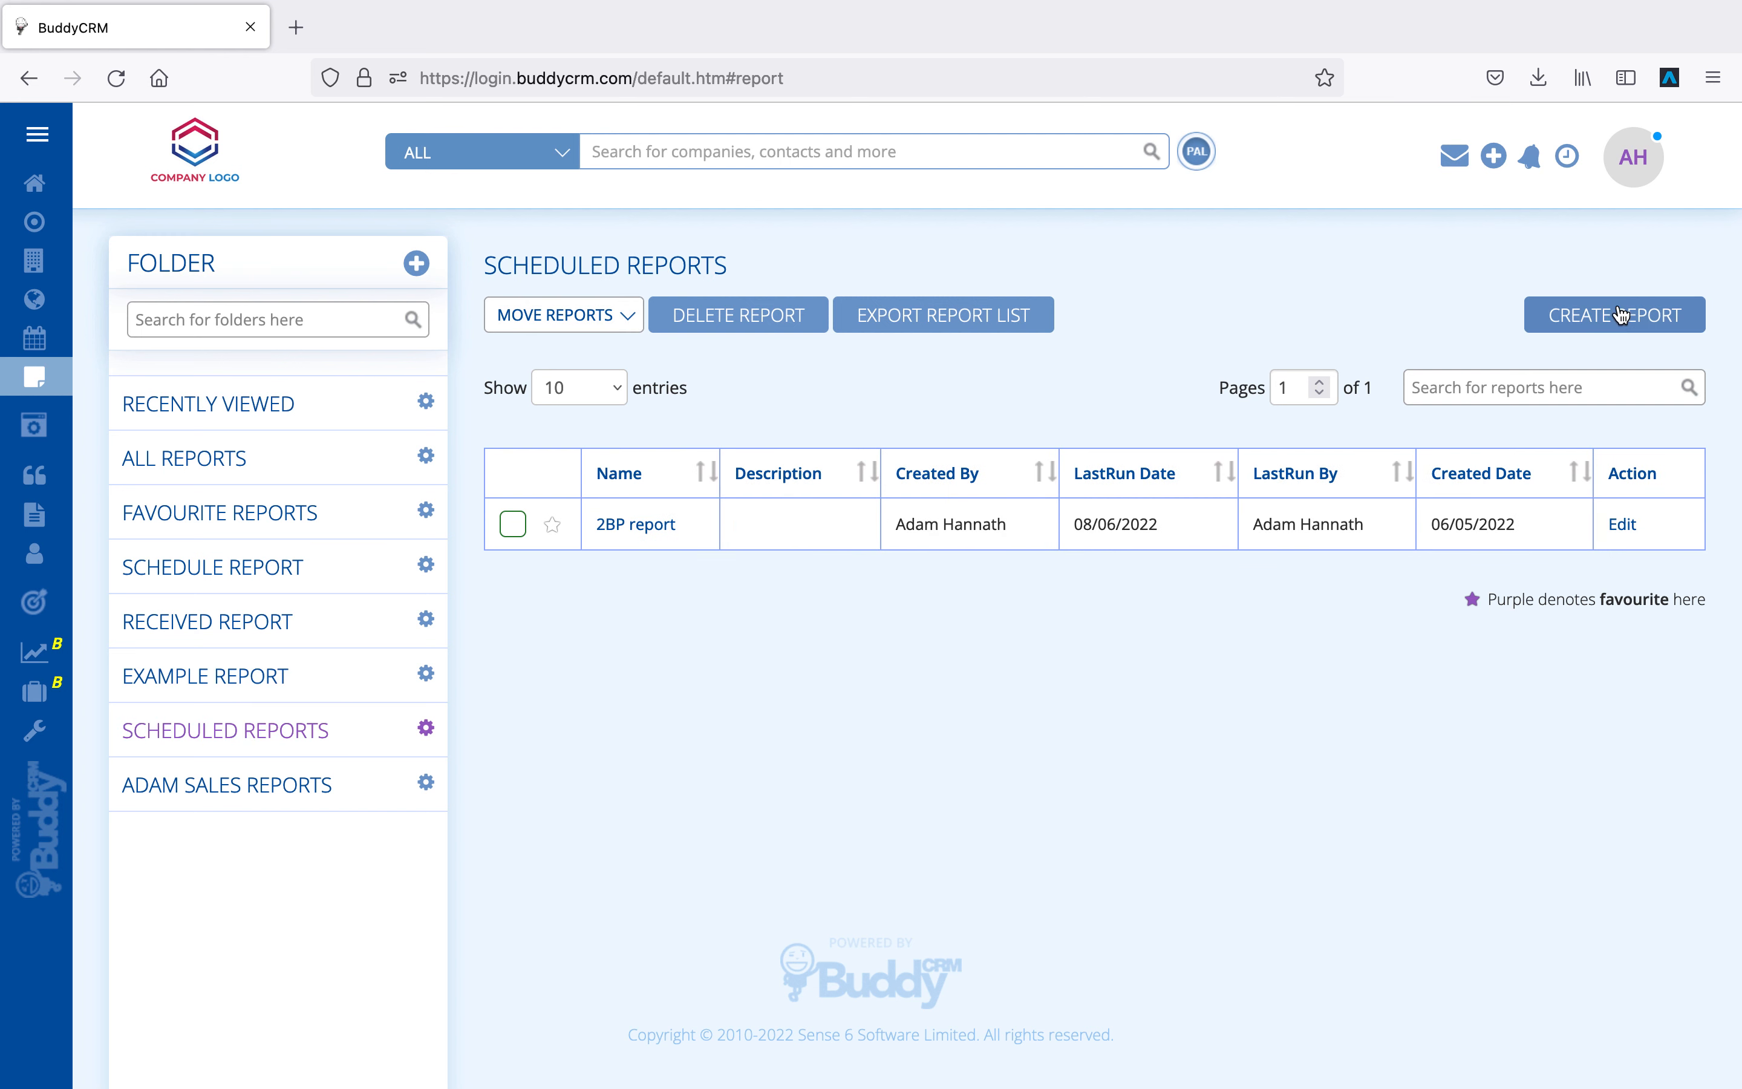
pyautogui.click(312, 581)
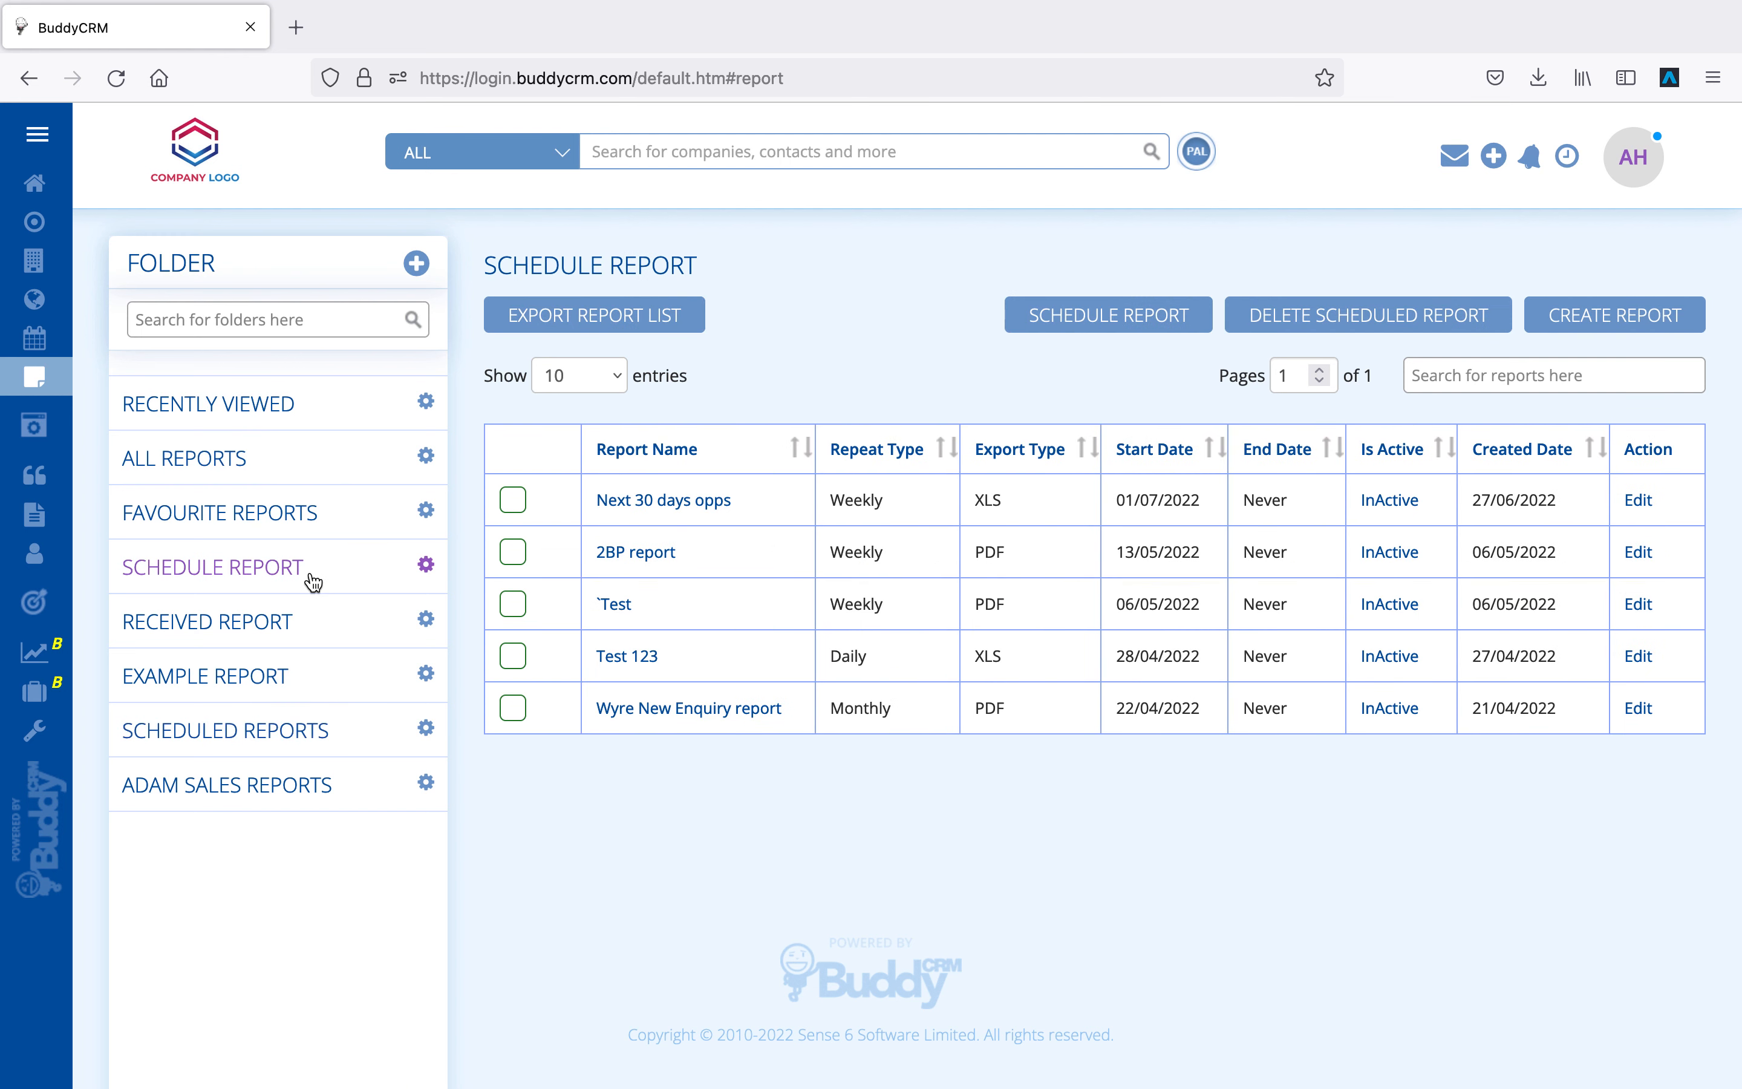
pyautogui.click(1175, 321)
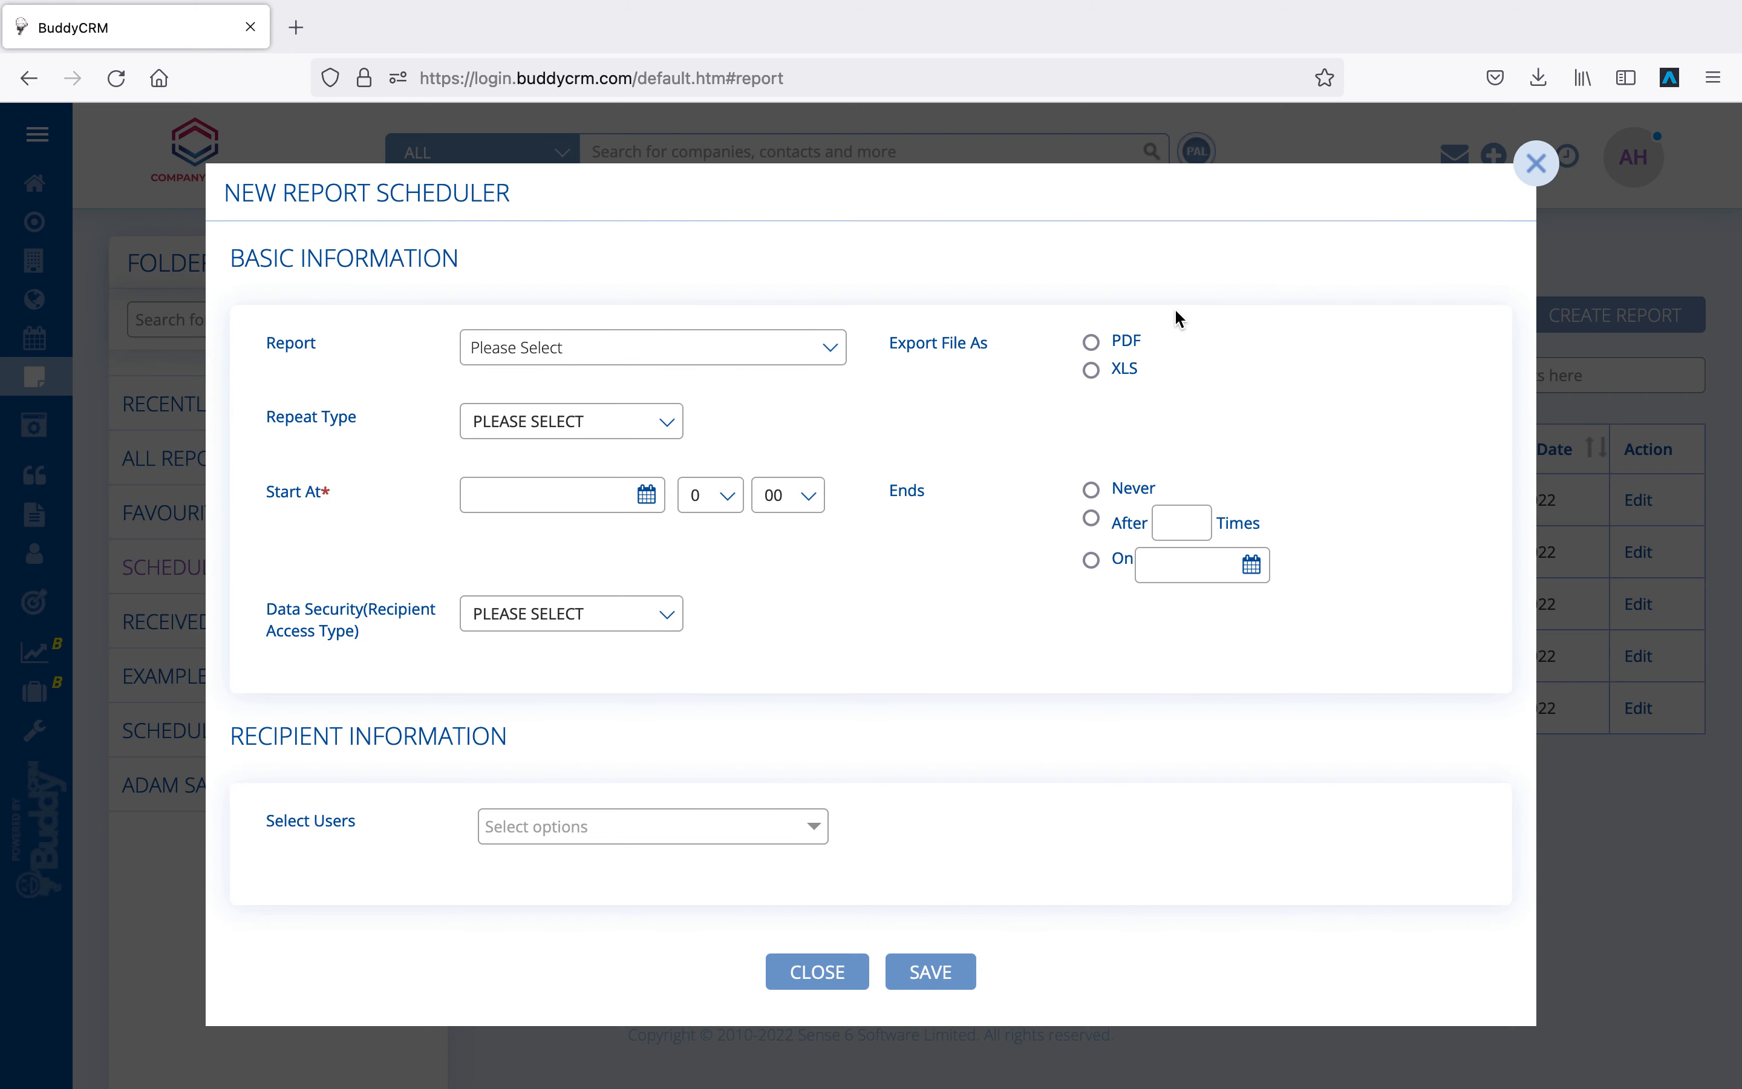
pyautogui.click(652, 352)
pyautogui.scroll(-5, 670, 545)
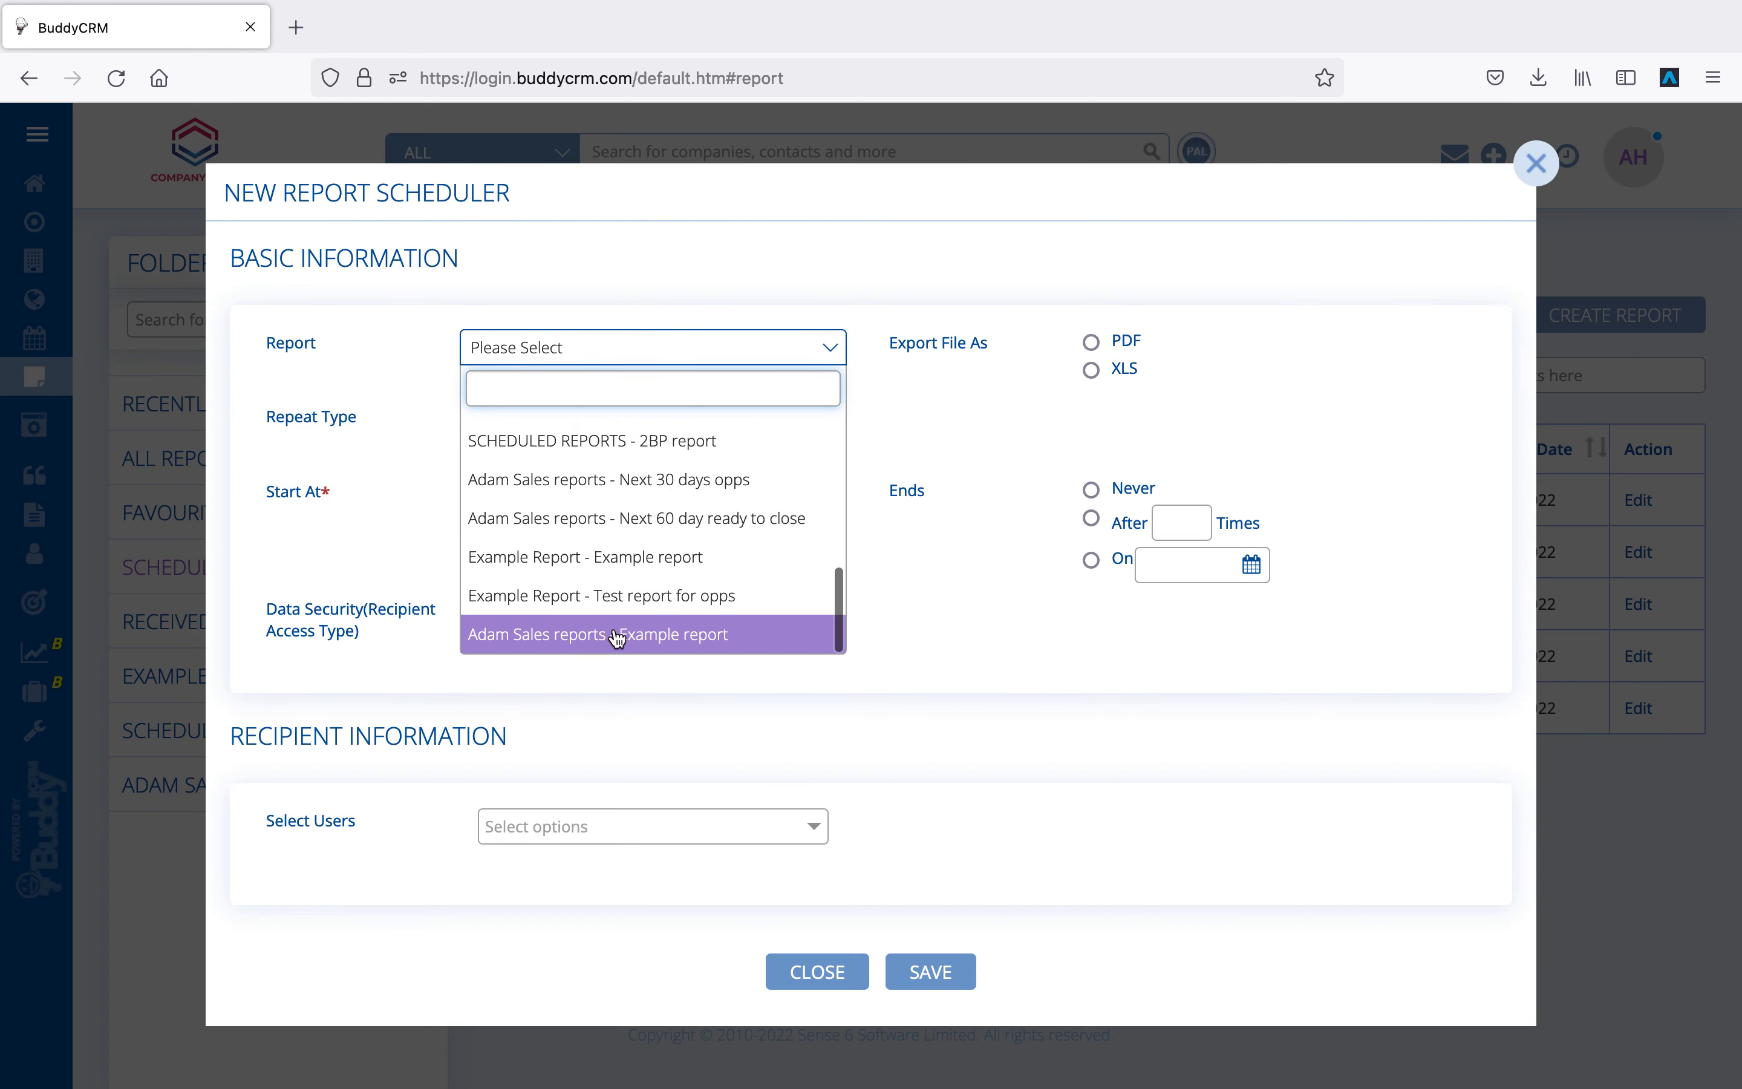
pyautogui.click(509, 637)
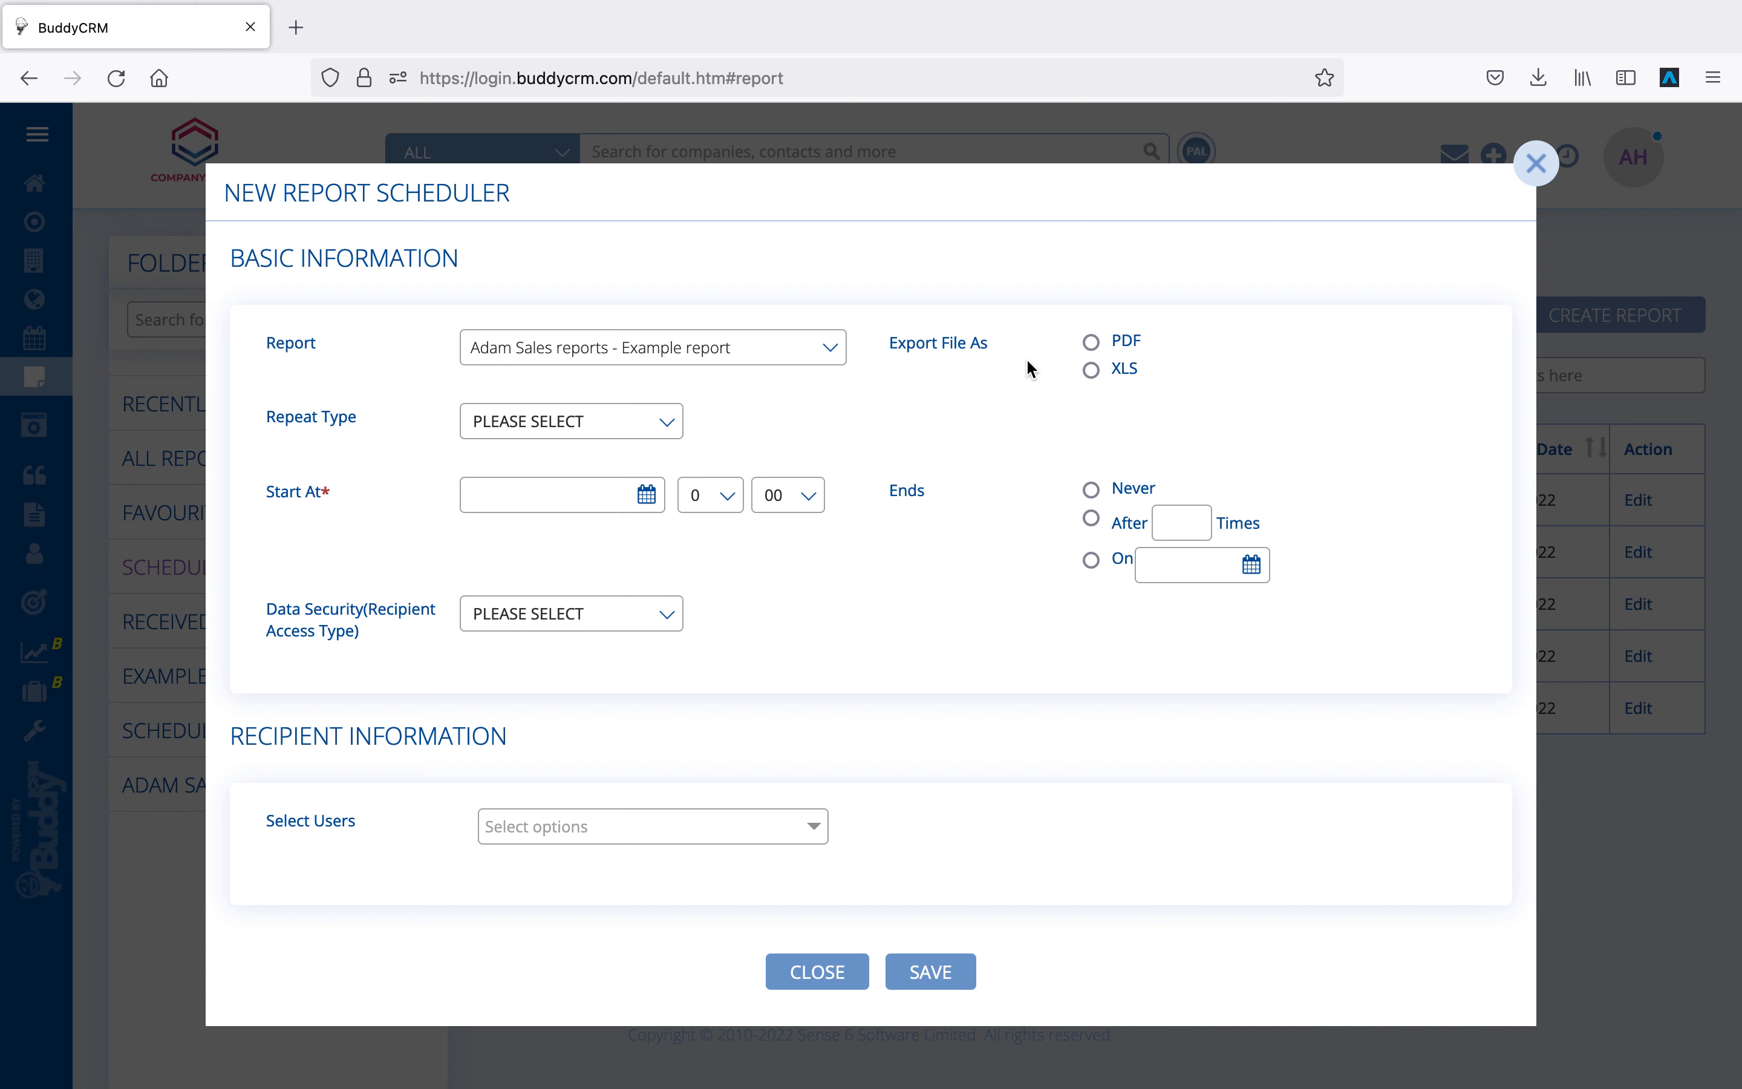
# Step: Set the scheduled report to export as XLS and repeat quarterly
pyautogui.click(1093, 343)
pyautogui.click(1094, 378)
pyautogui.click(545, 431)
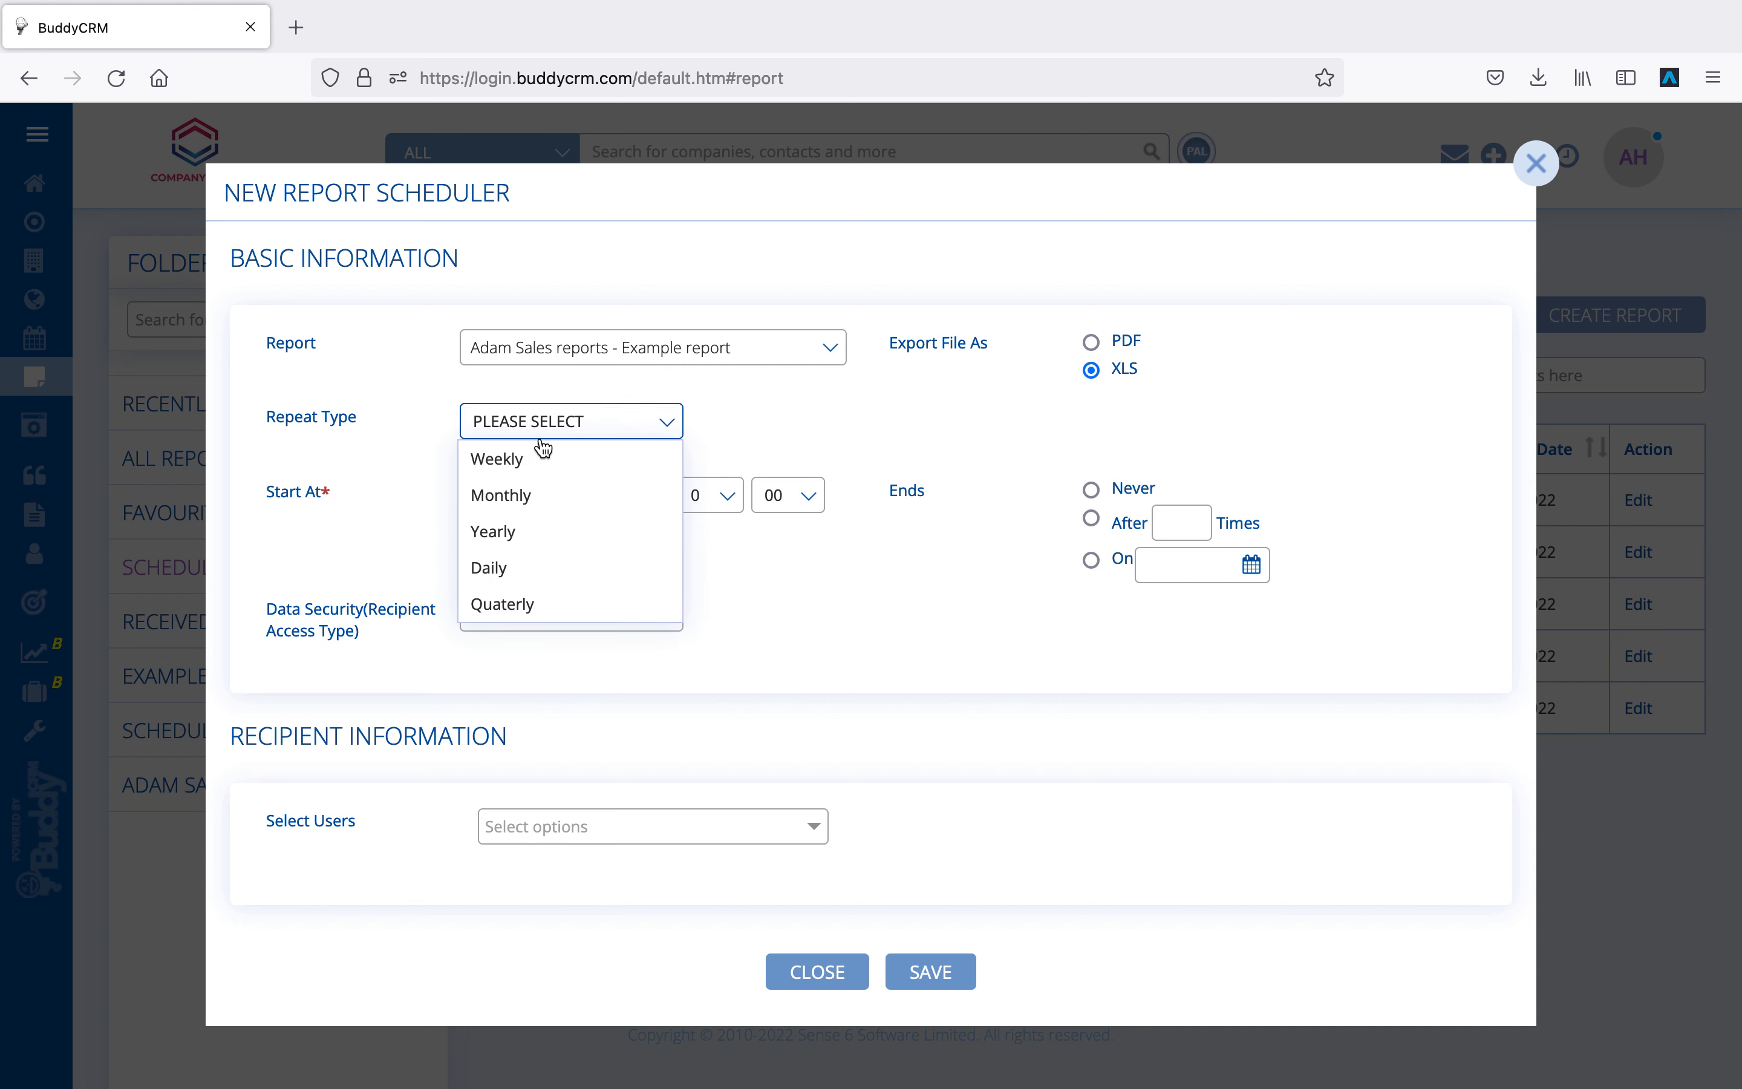
pyautogui.click(533, 604)
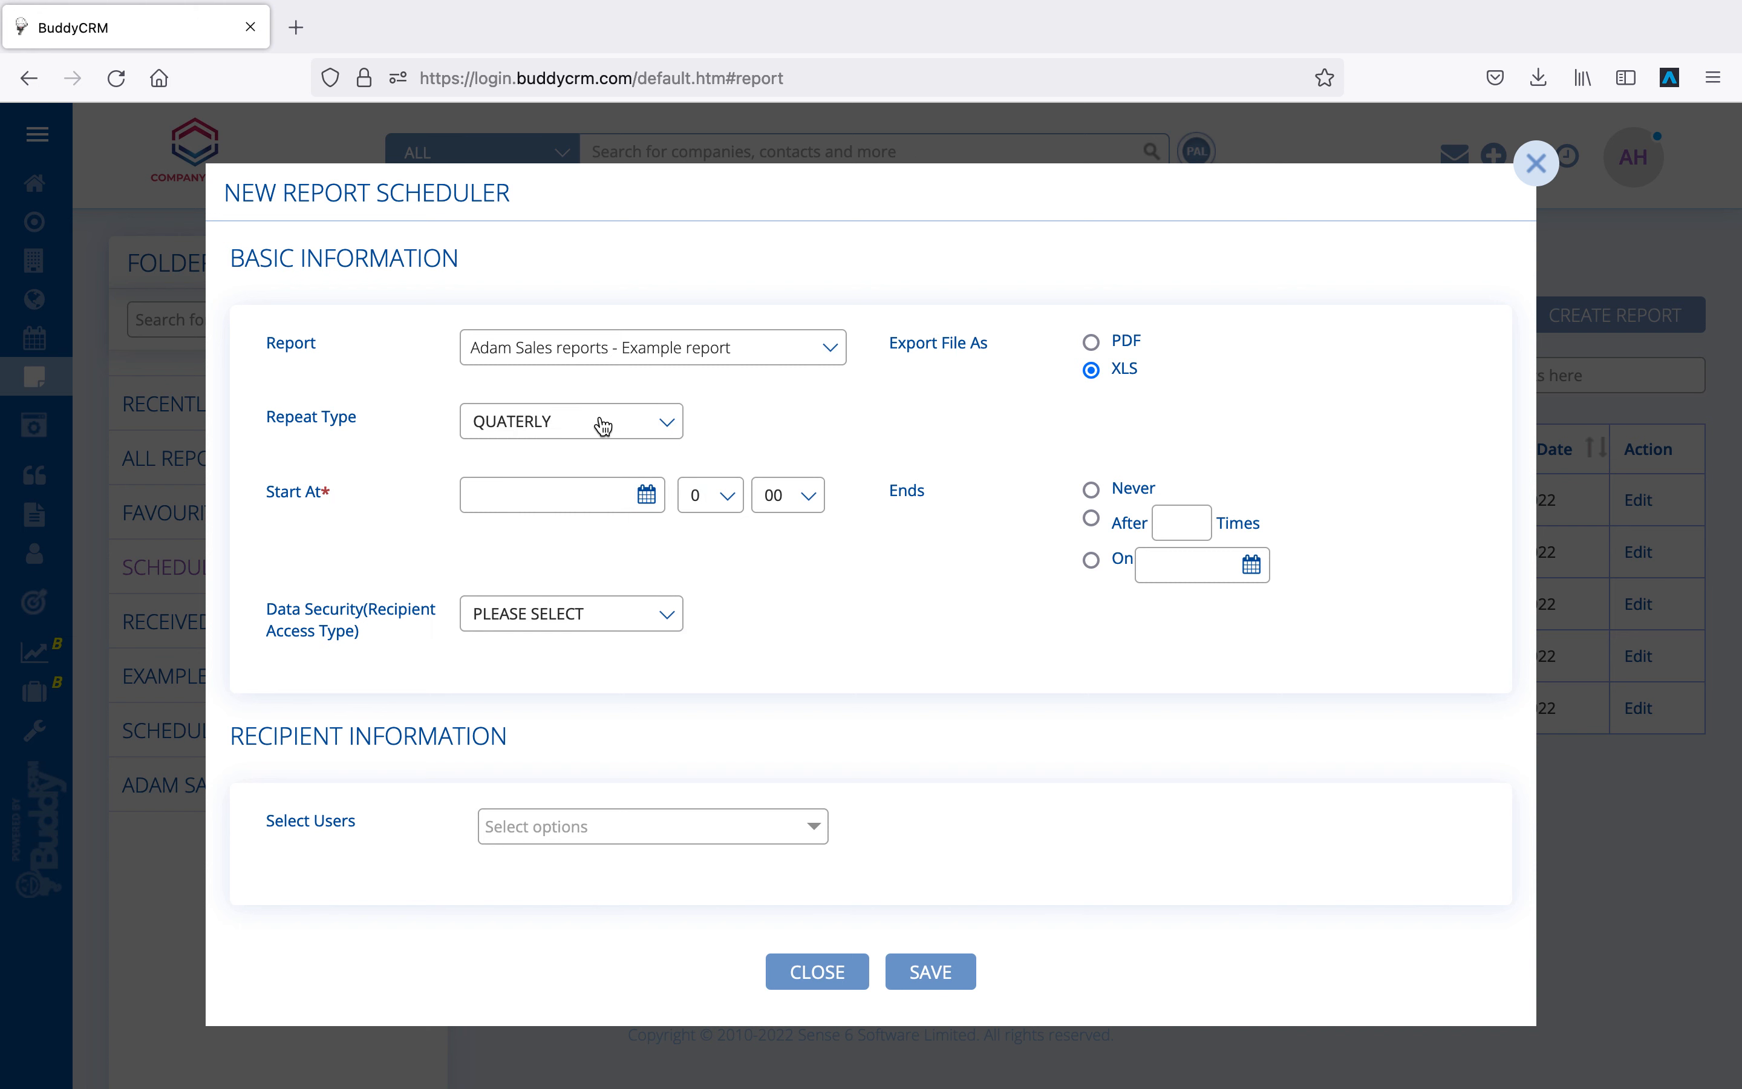
# Step: Set the schedule to start on 31/07/2022 at 7:00 and never end
pyautogui.click(647, 494)
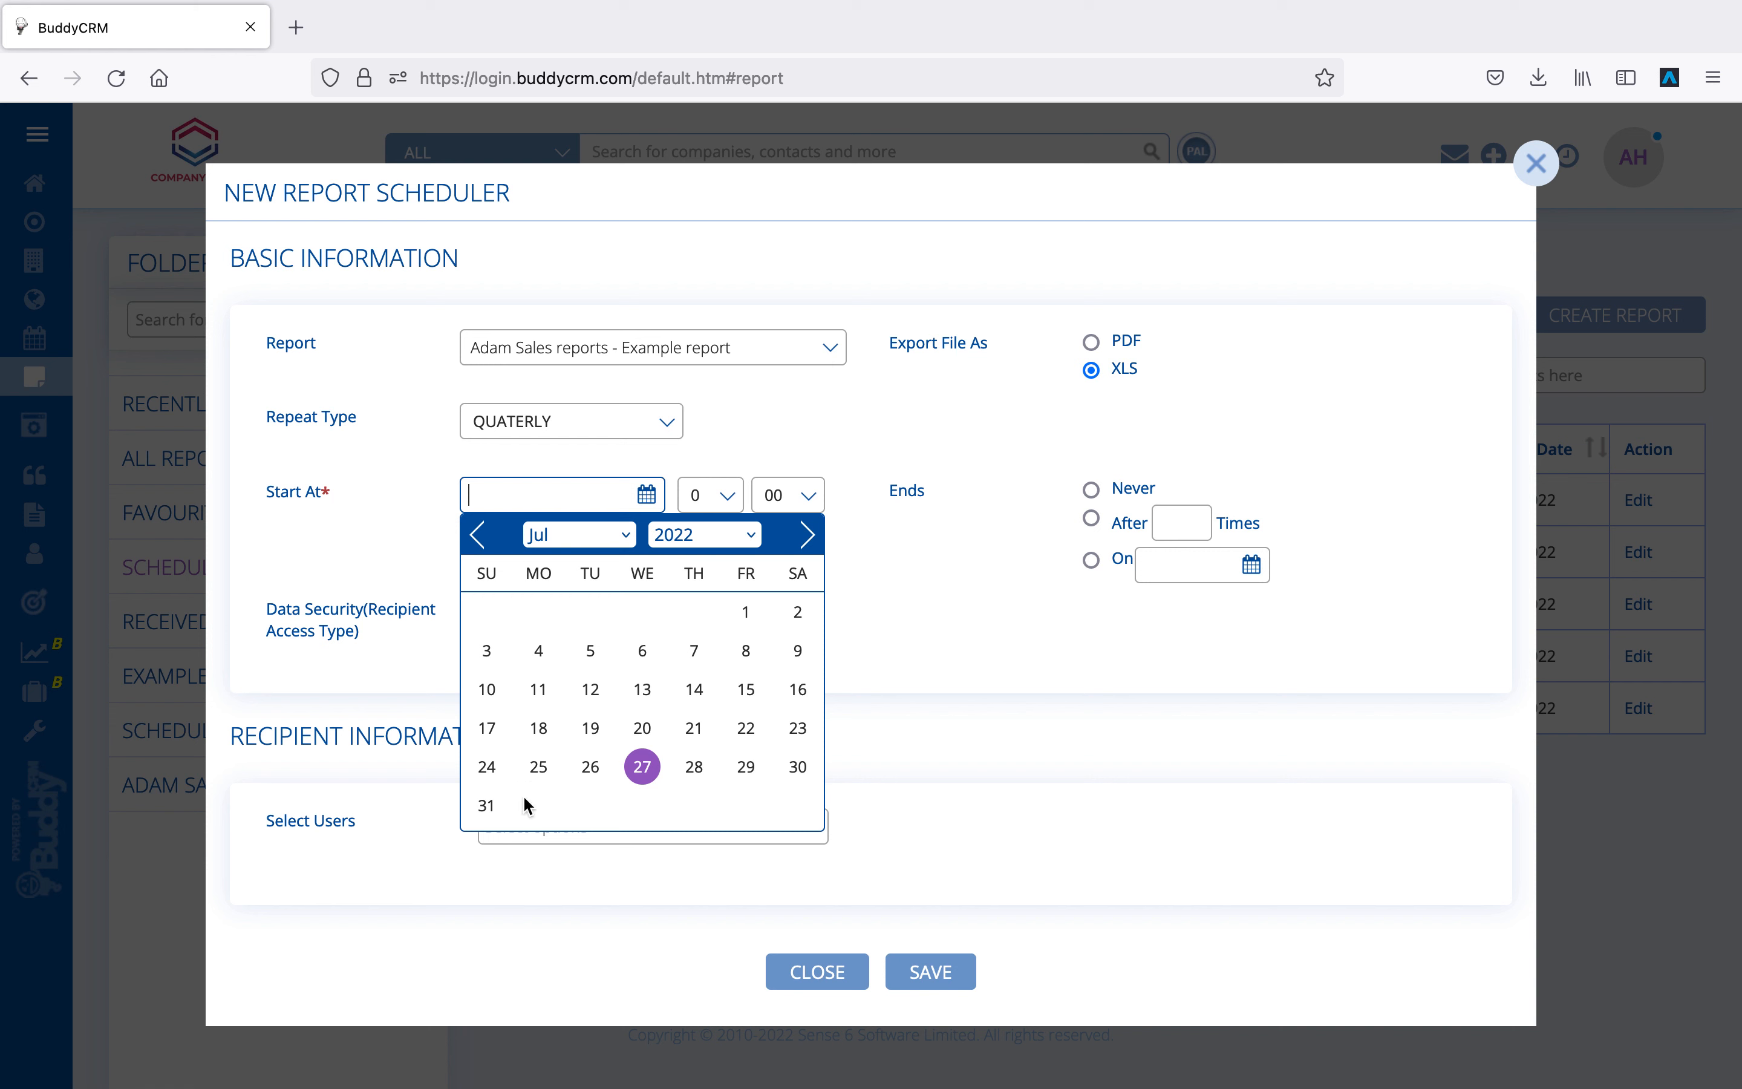
pyautogui.click(487, 806)
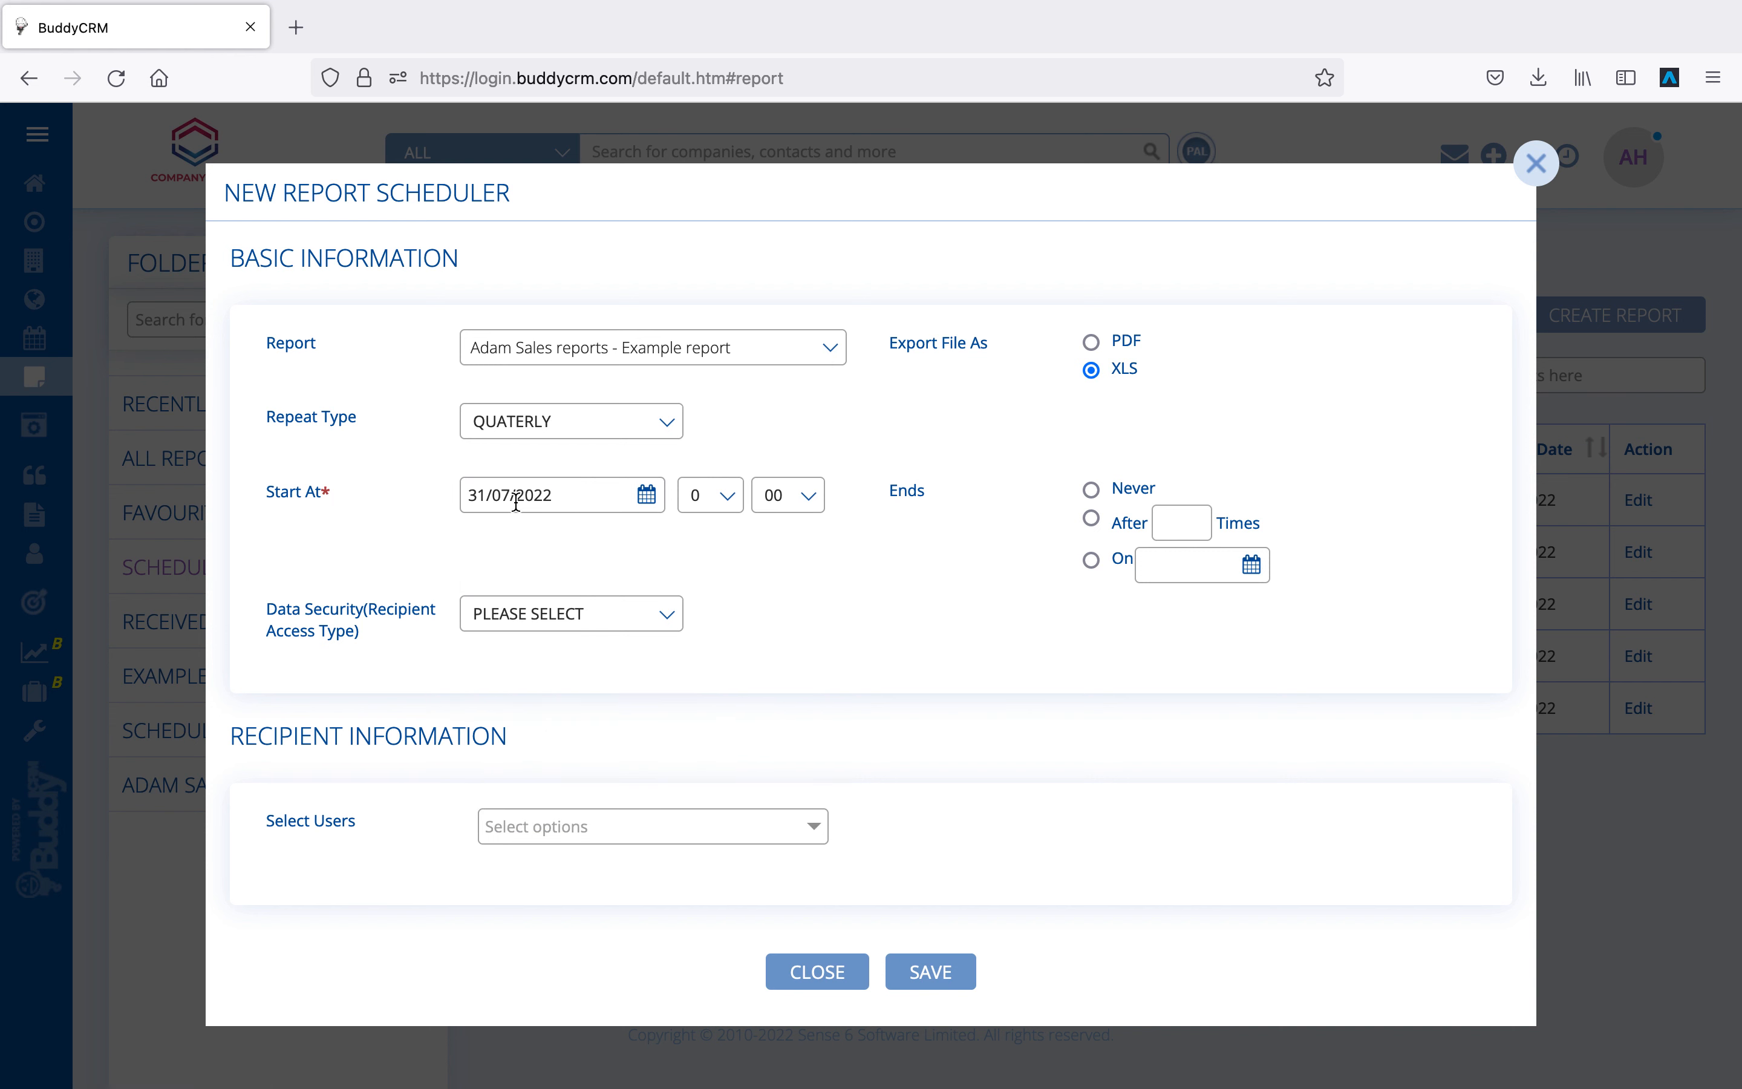
pyautogui.click(742, 513)
pyautogui.scroll(-1, 691, 619)
pyautogui.click(668, 669)
pyautogui.click(1092, 491)
# Step: Select the first listed user plus the Sales and Contracts teams as recipients of the scheduled report
pyautogui.click(595, 624)
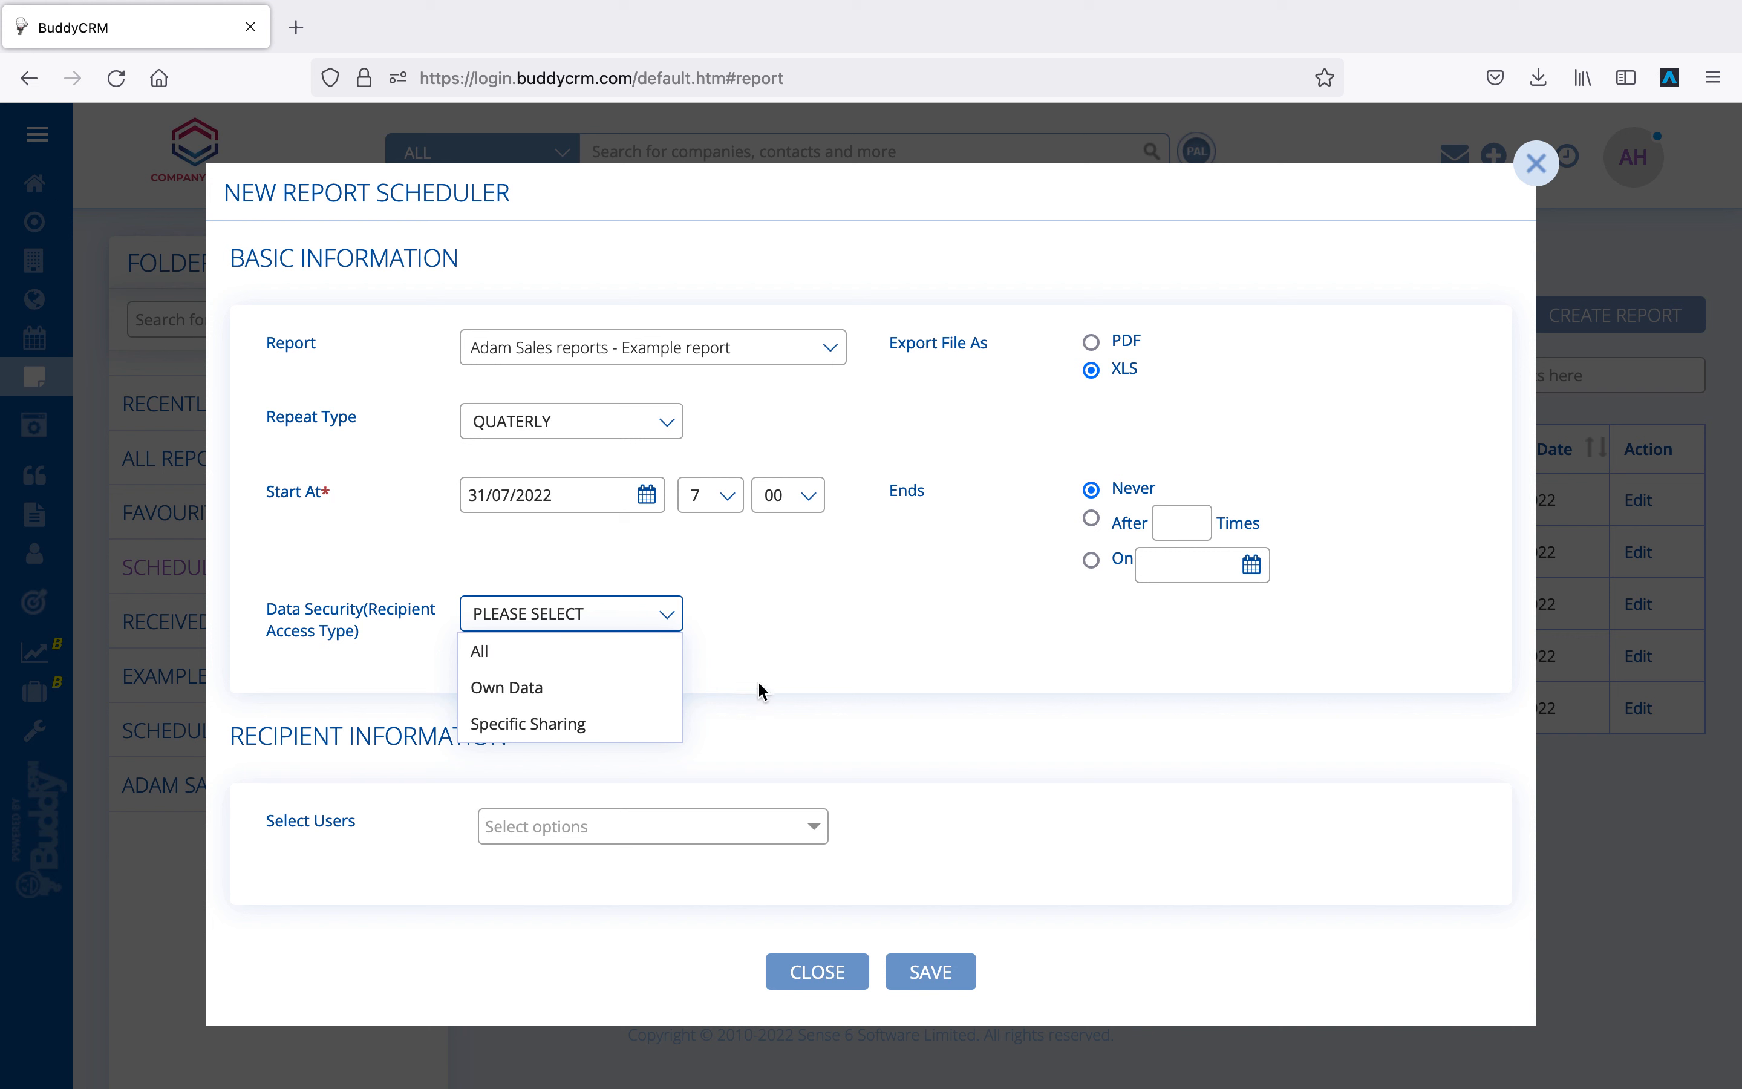
pyautogui.click(777, 692)
pyautogui.click(589, 828)
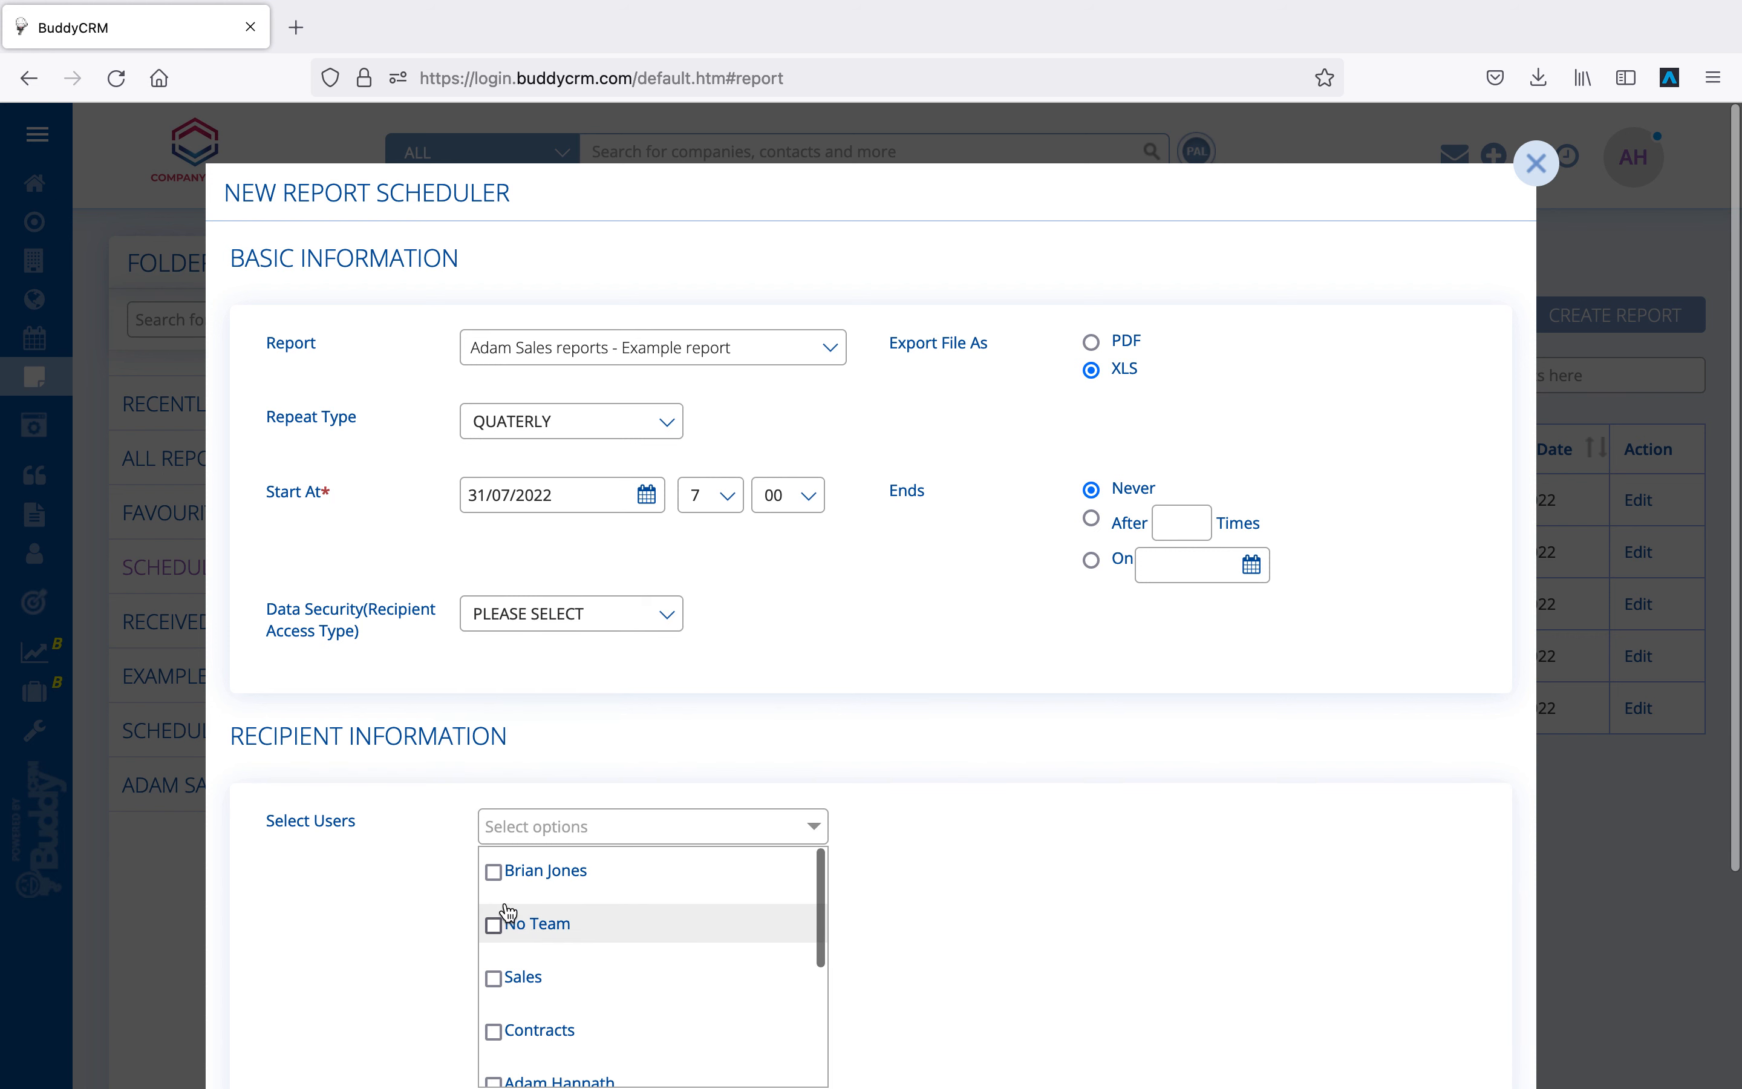
pyautogui.click(504, 873)
pyautogui.click(503, 1033)
pyautogui.click(496, 978)
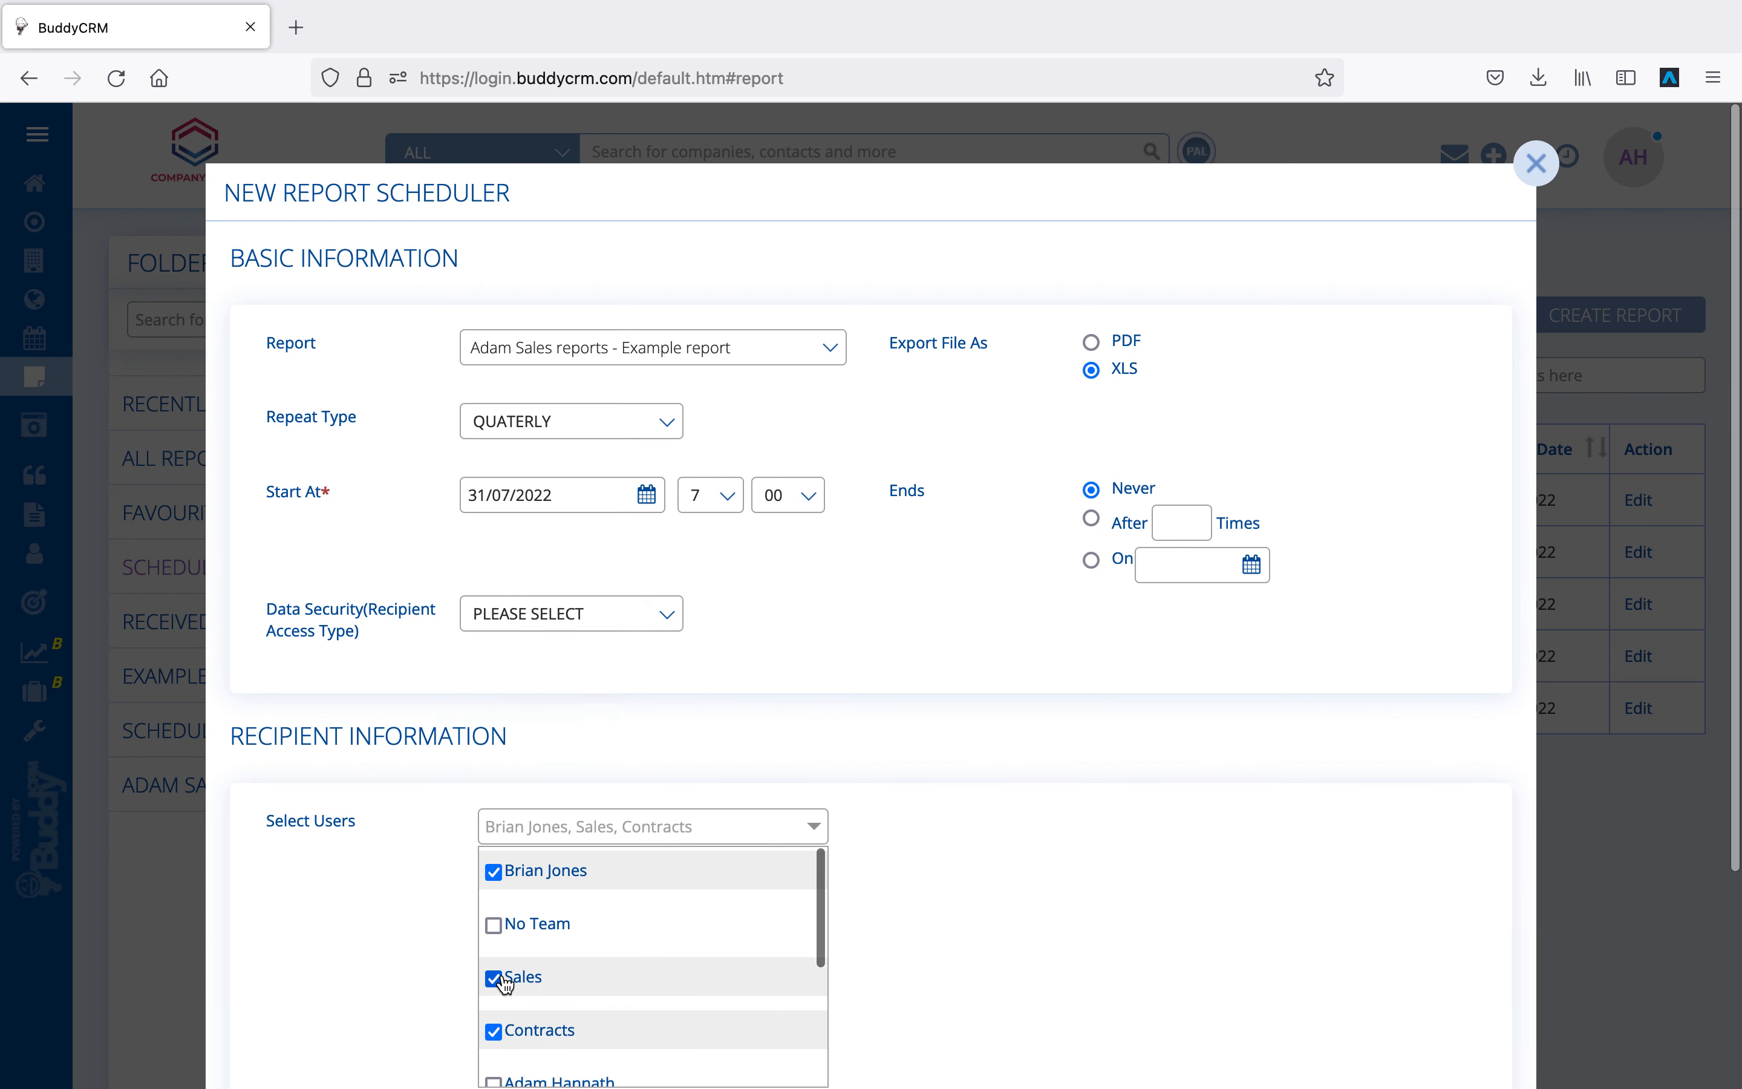
pyautogui.click(669, 734)
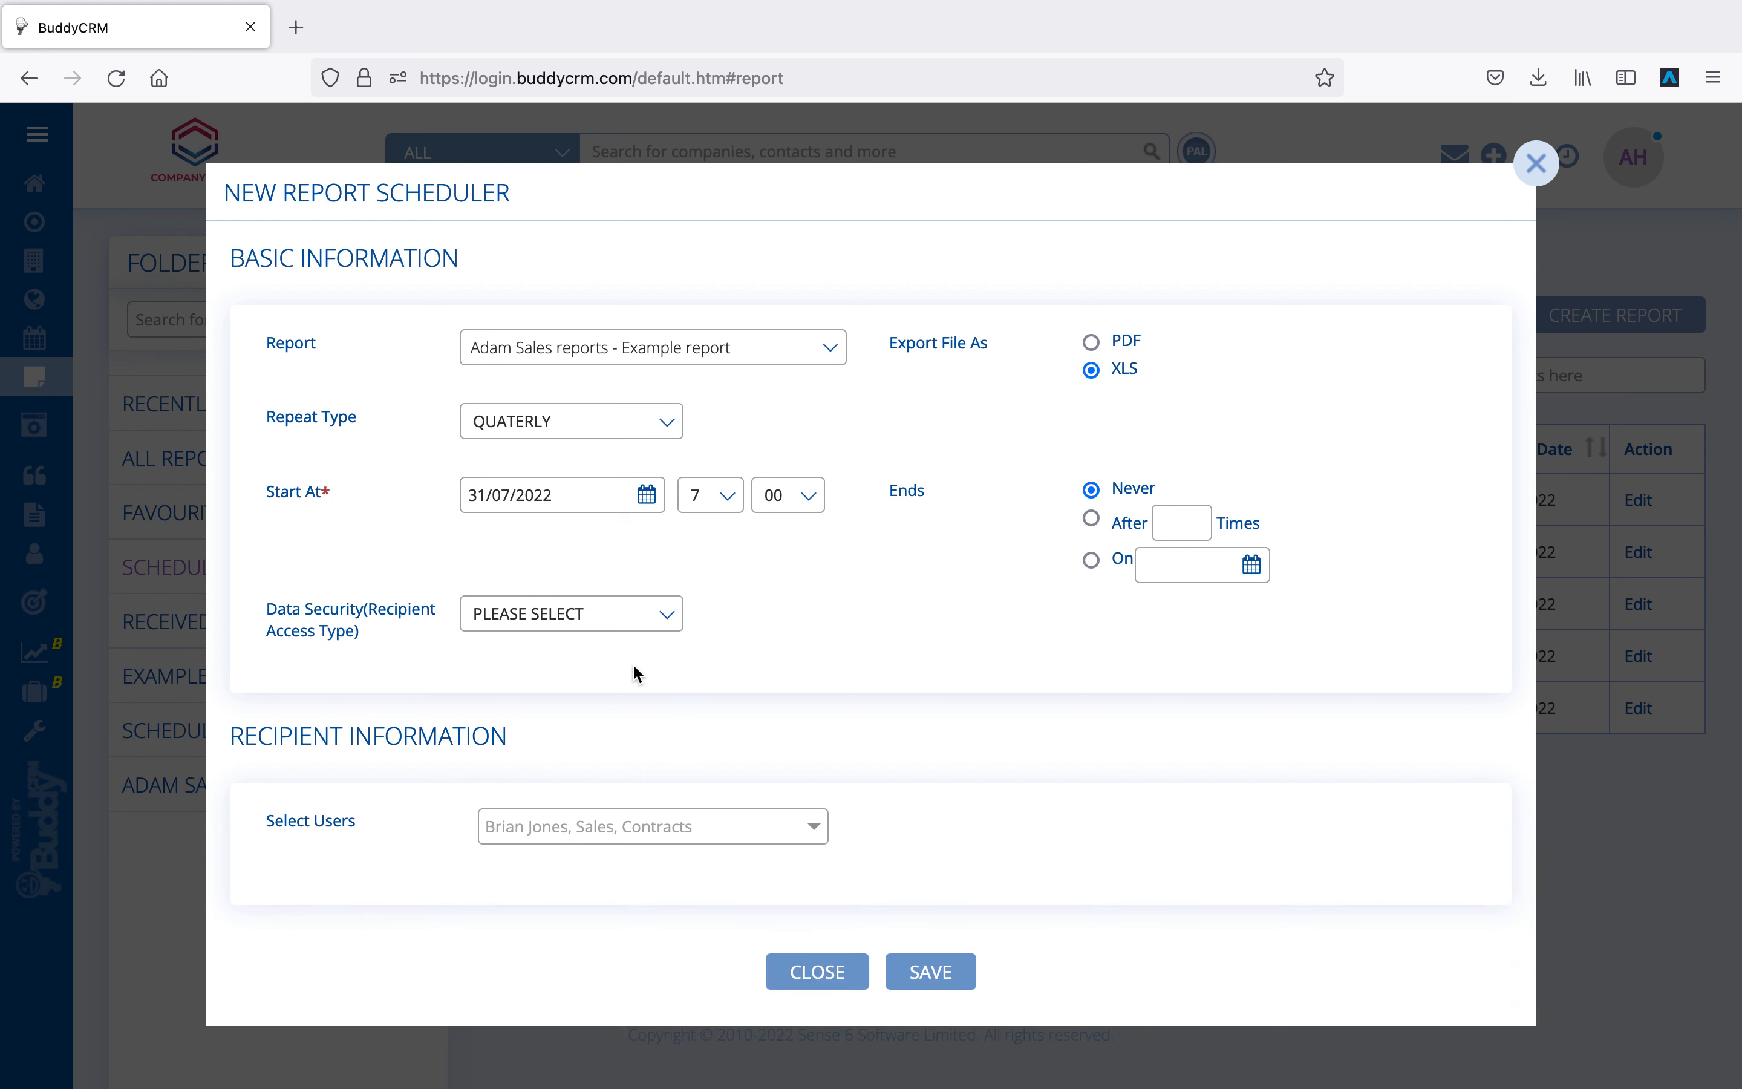
# Step: Set the recipients' data security to Specific Sharing with all four listed users and teams, and save the report schedule
pyautogui.click(605, 620)
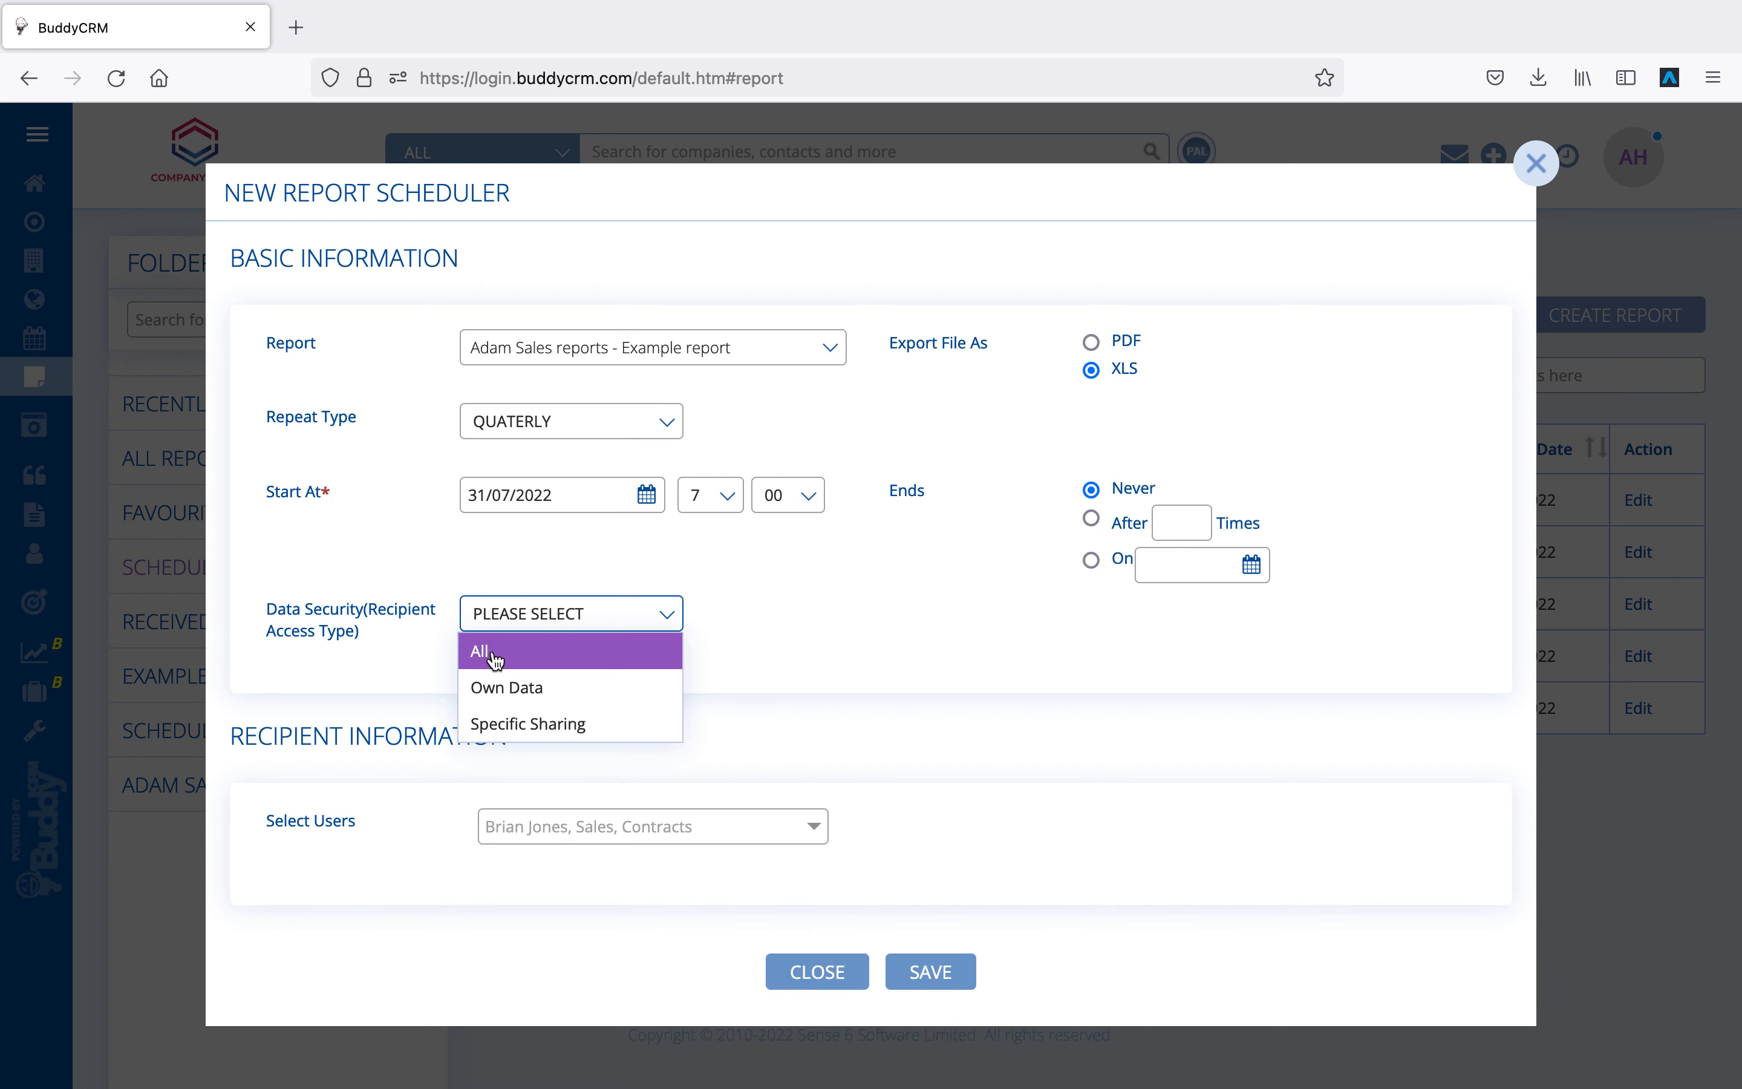
pyautogui.click(569, 726)
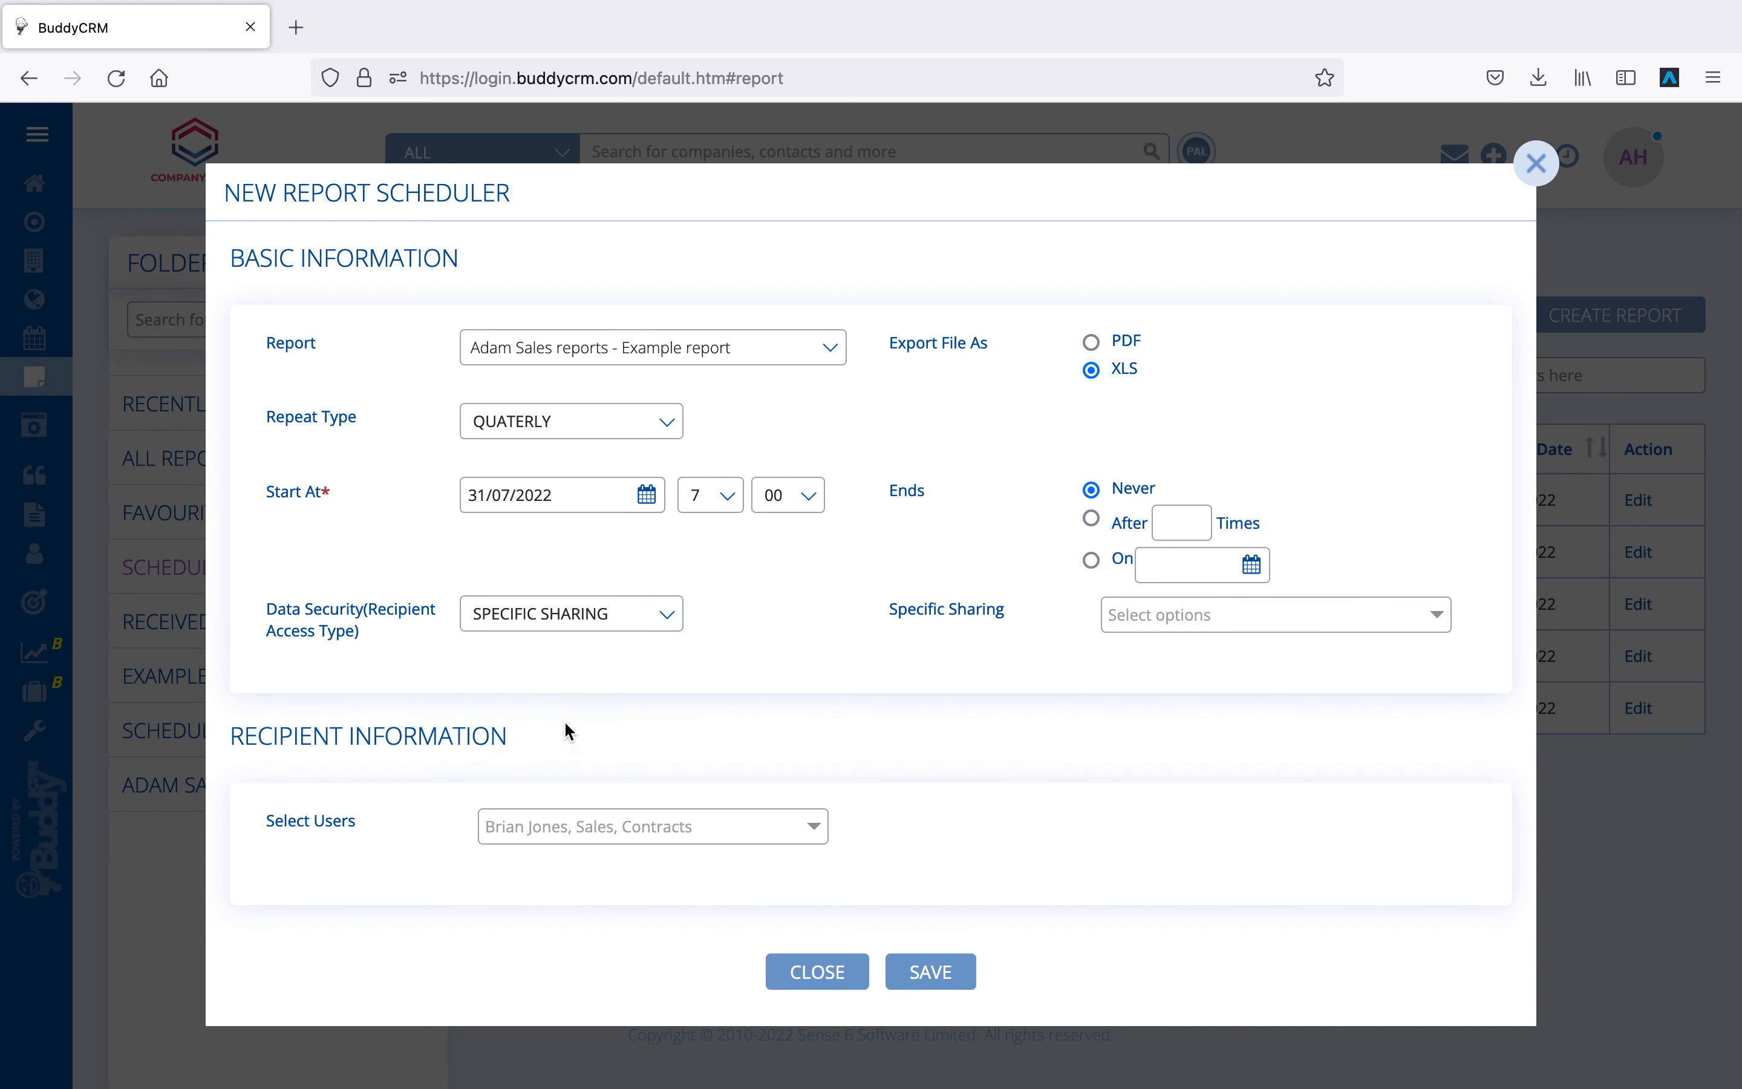
pyautogui.click(1346, 616)
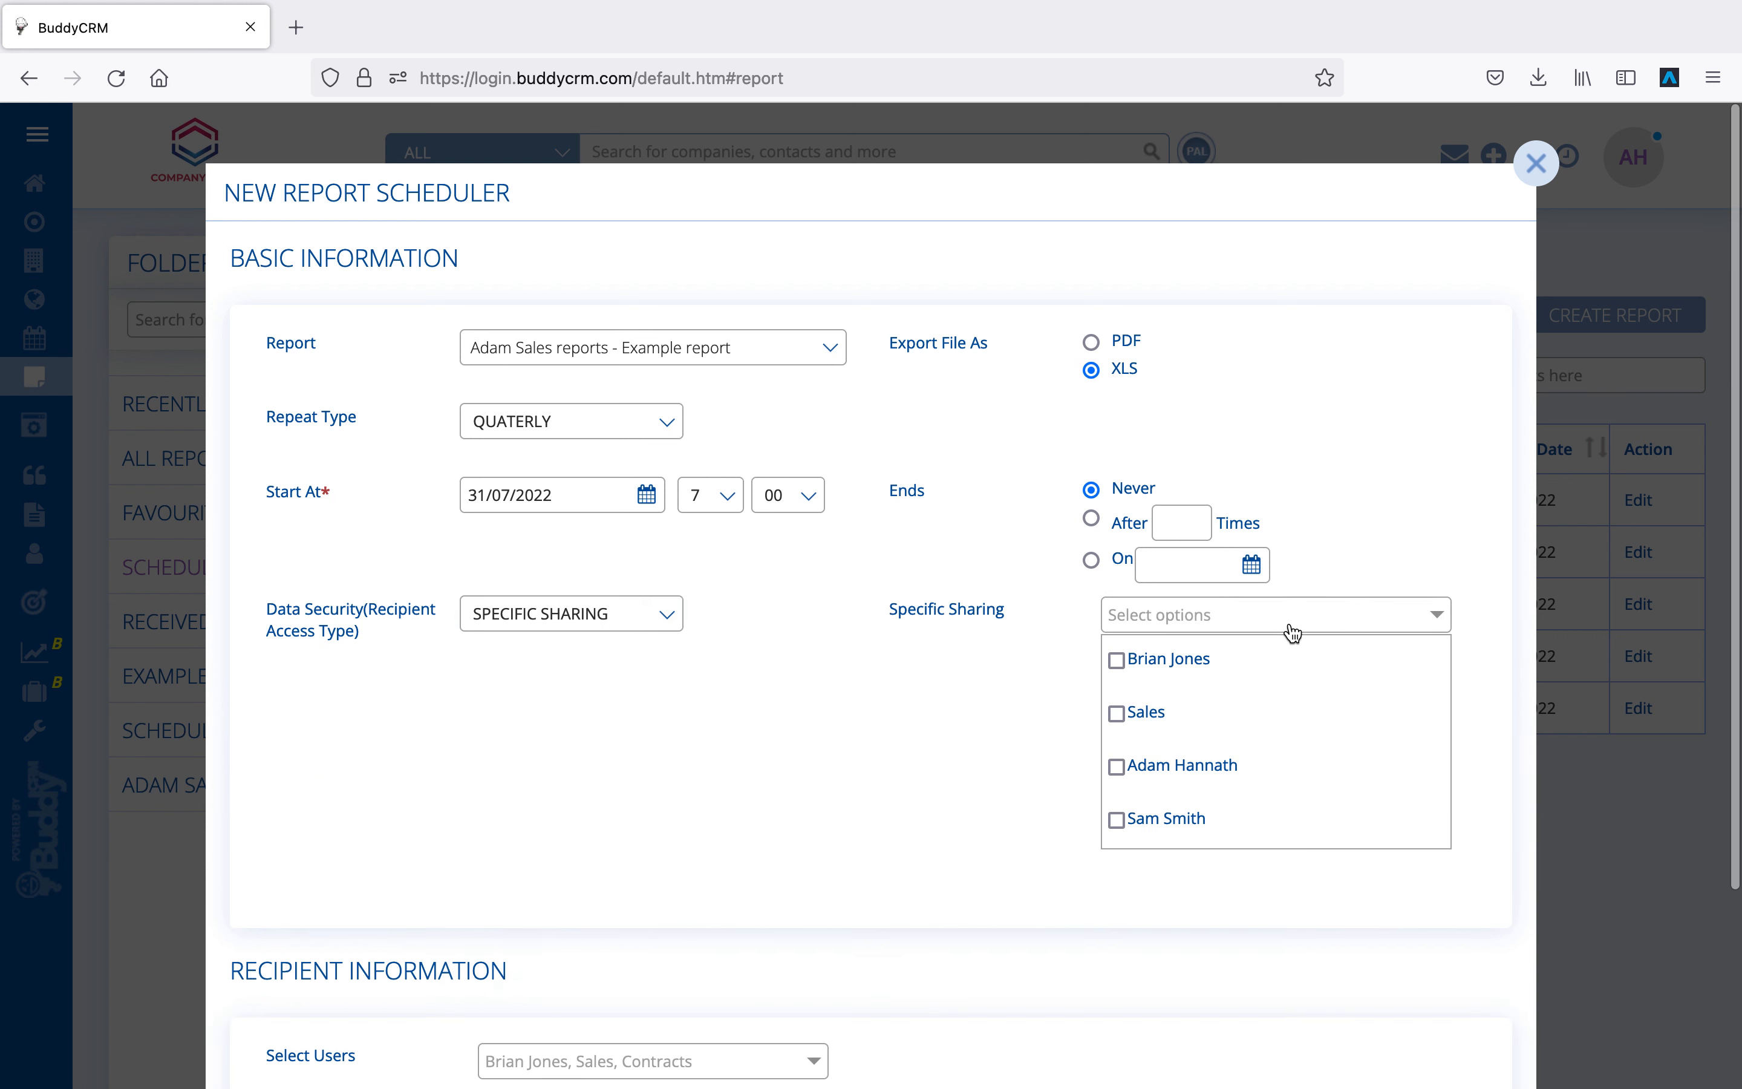
pyautogui.click(1150, 666)
pyautogui.click(1138, 717)
pyautogui.click(1136, 770)
pyautogui.click(1130, 825)
pyautogui.click(972, 783)
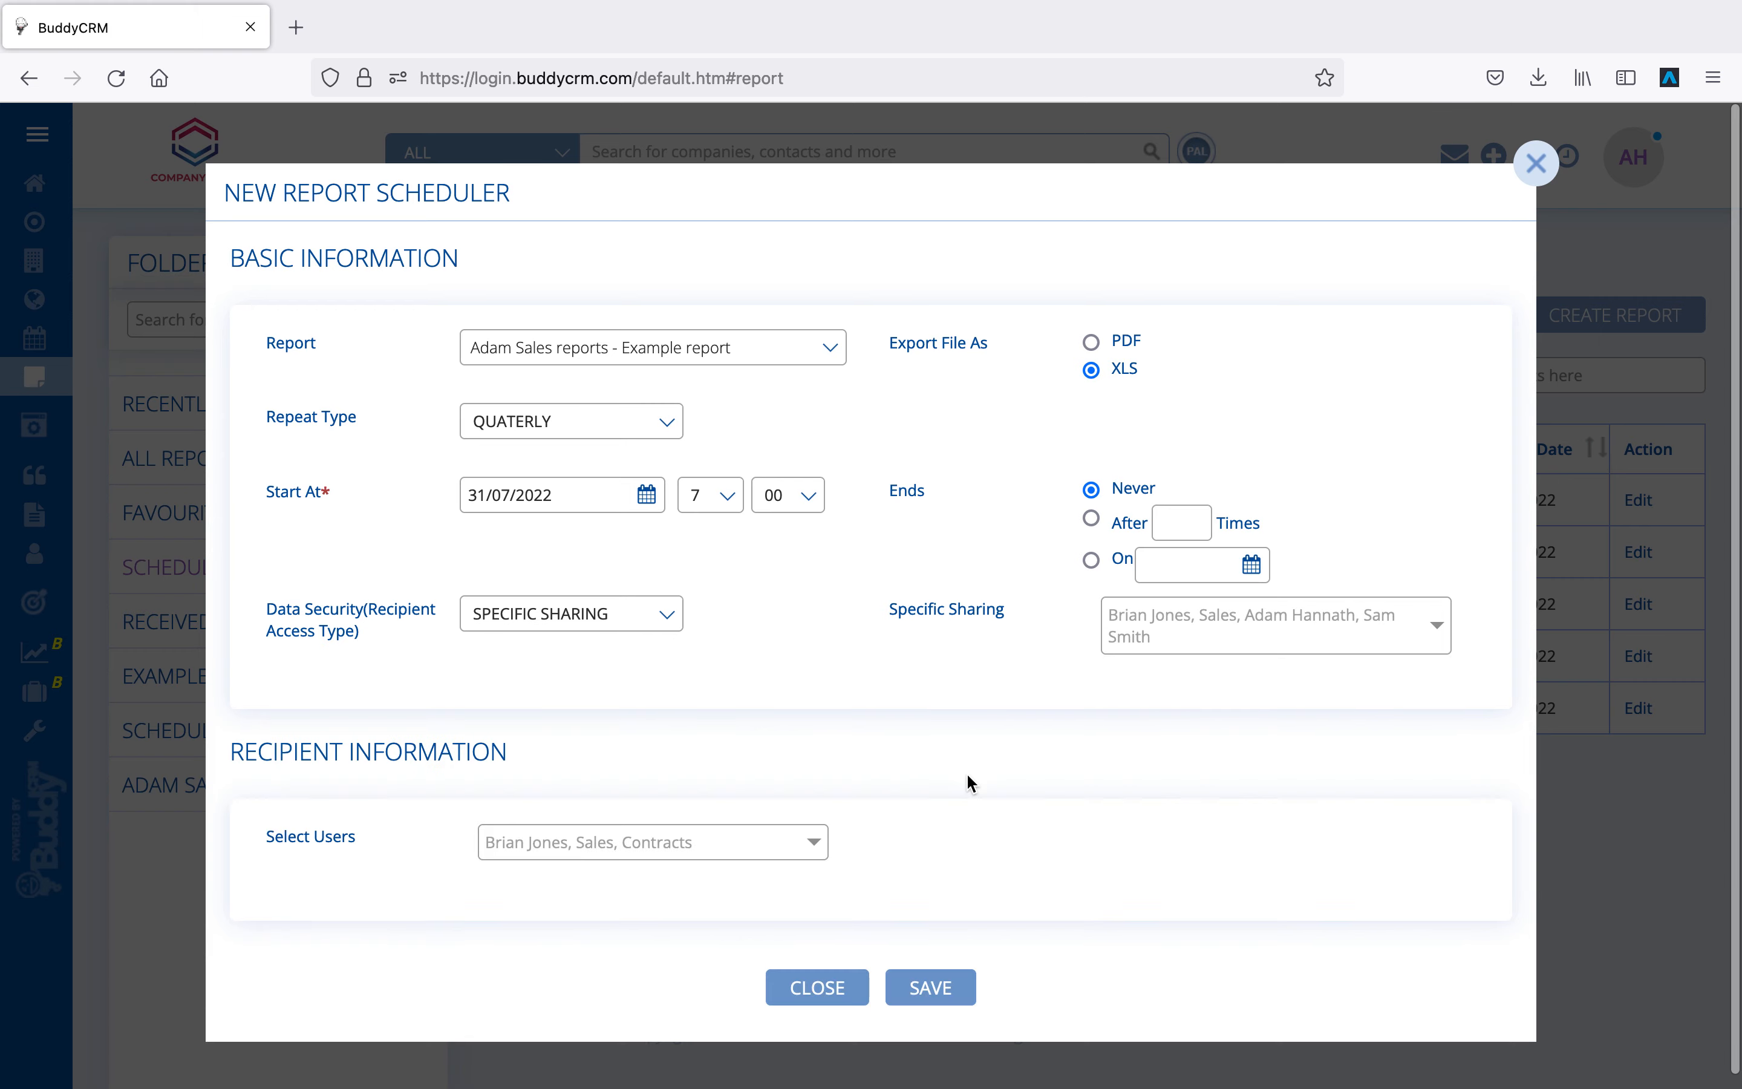
pyautogui.click(936, 994)
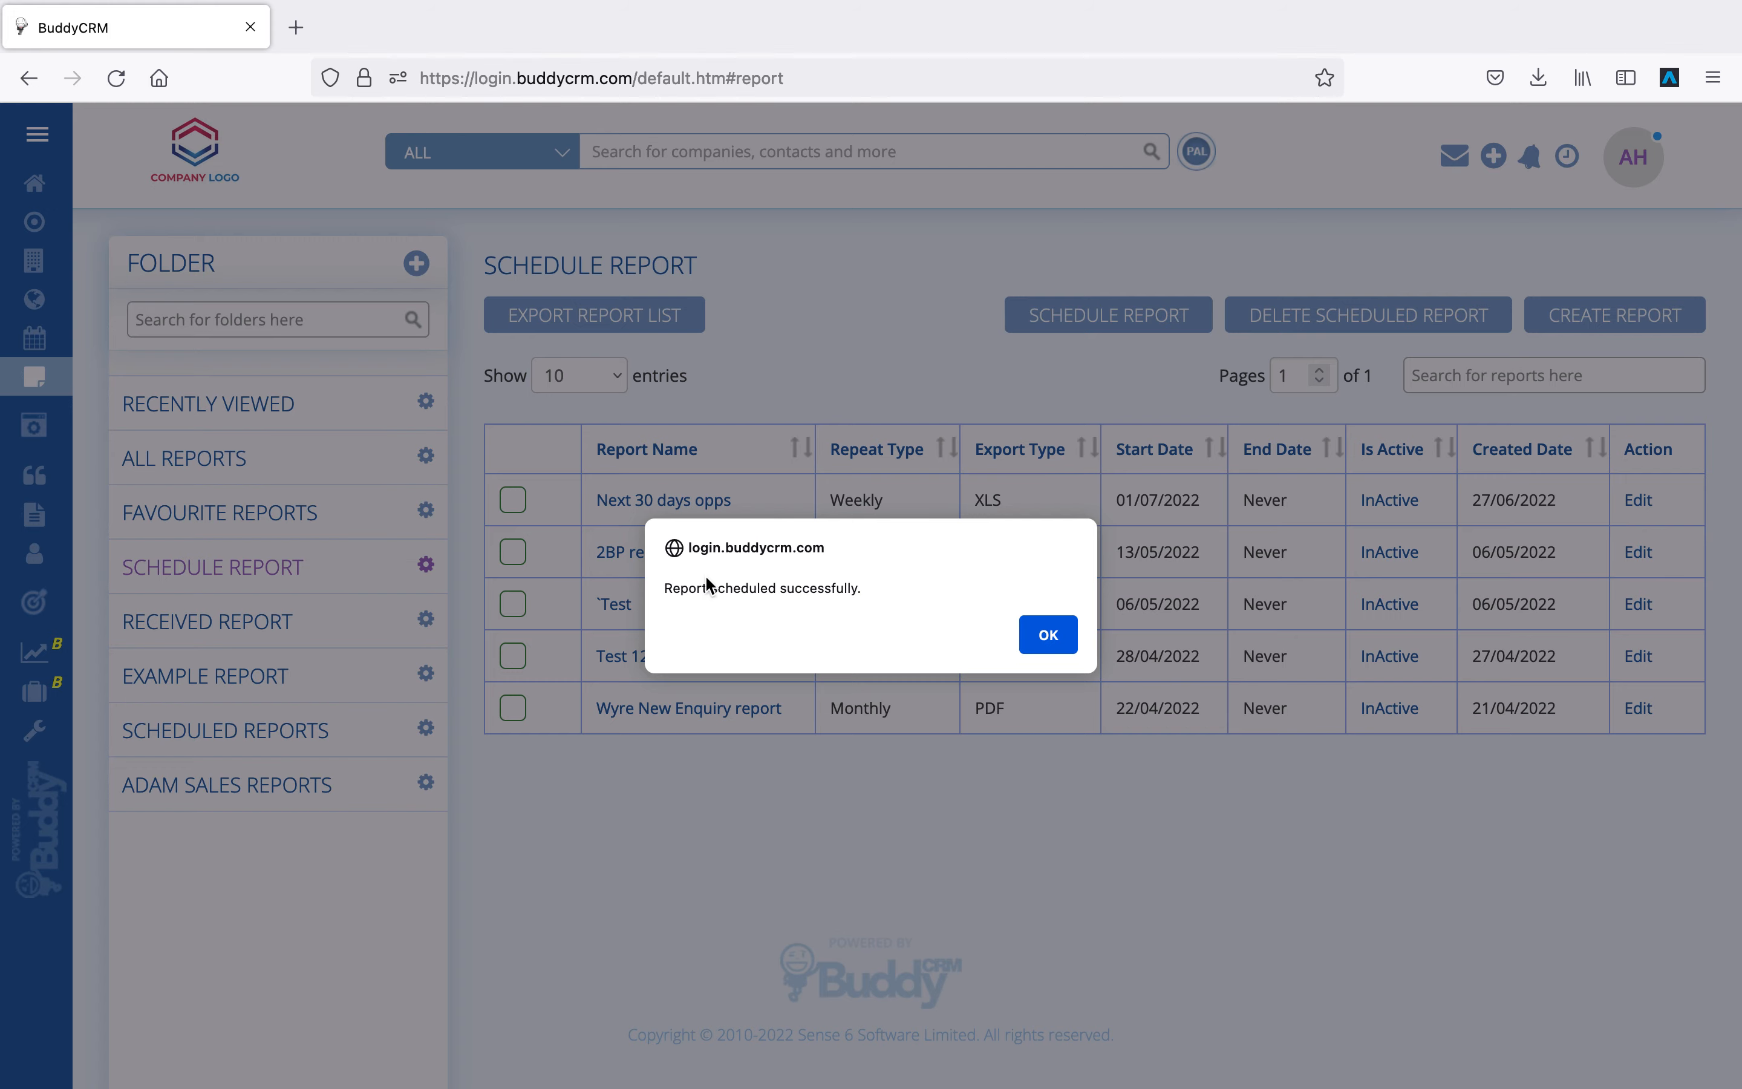
pyautogui.click(1049, 637)
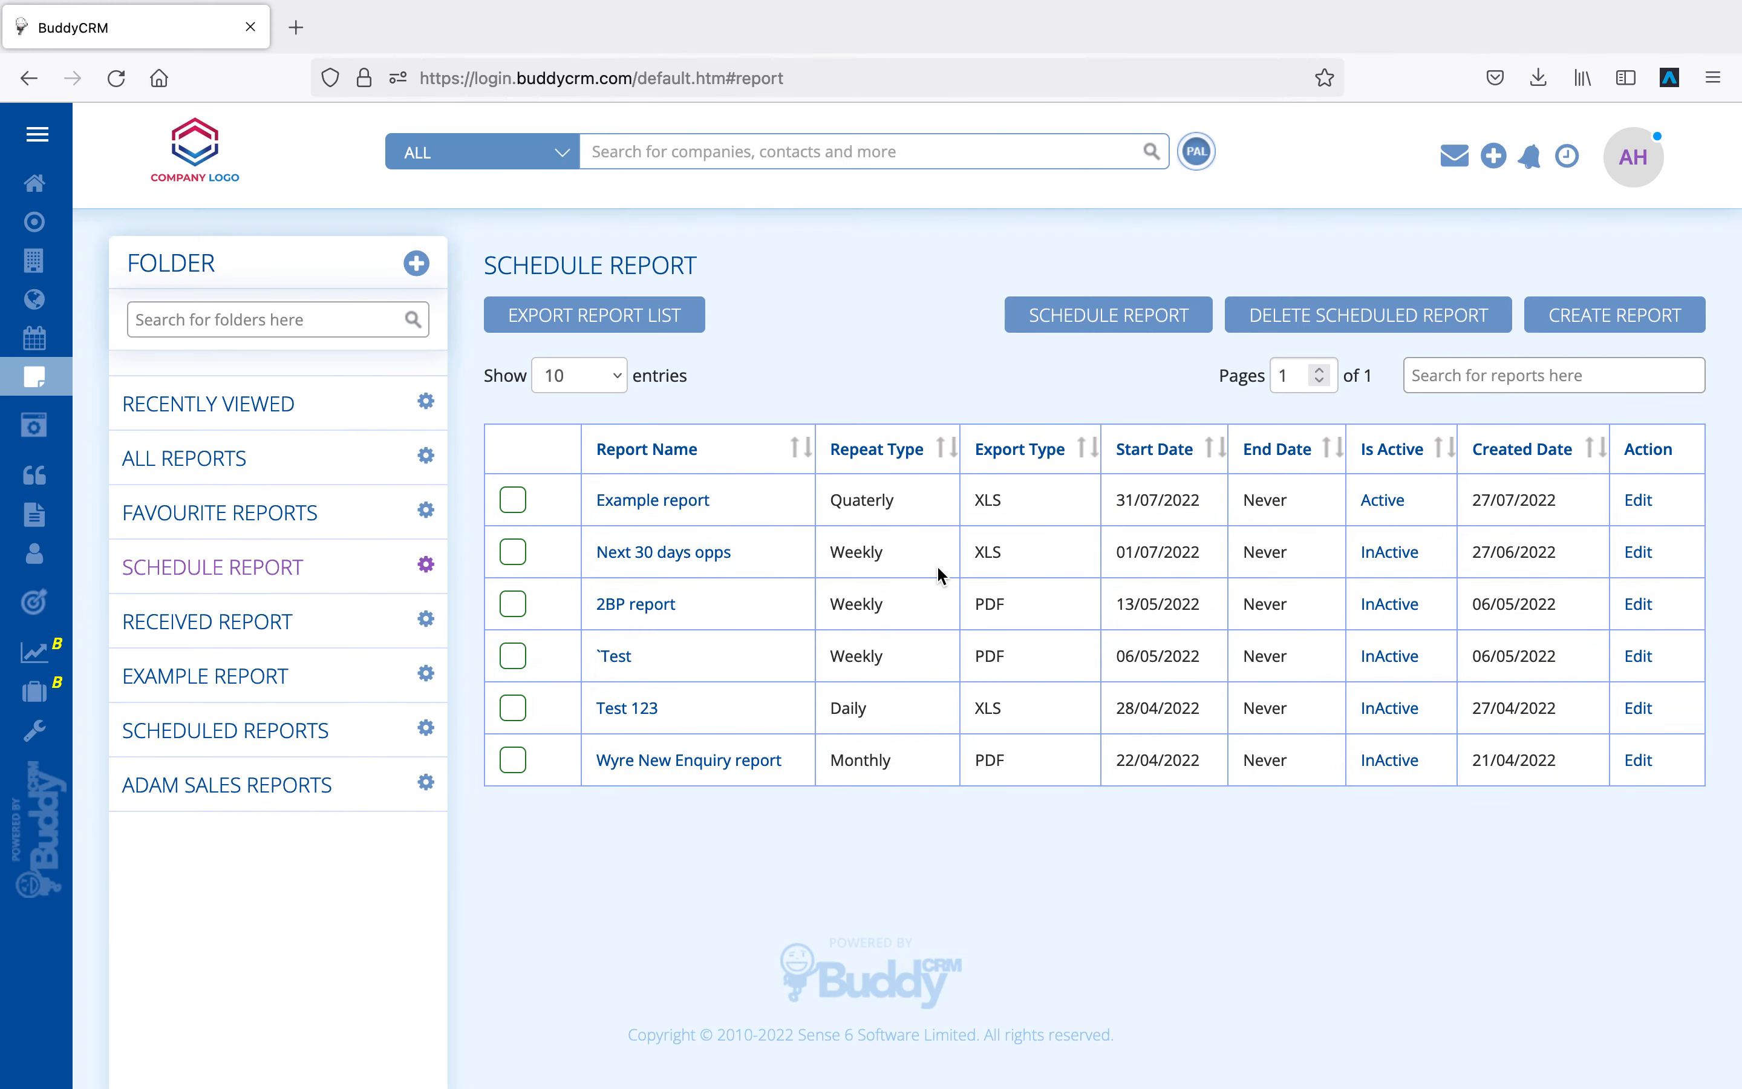
# Step: Browse the Opportunities analysis charts on the home dashboard up to the record count by OpportunityCreatedDate pie chart
pyautogui.click(35, 183)
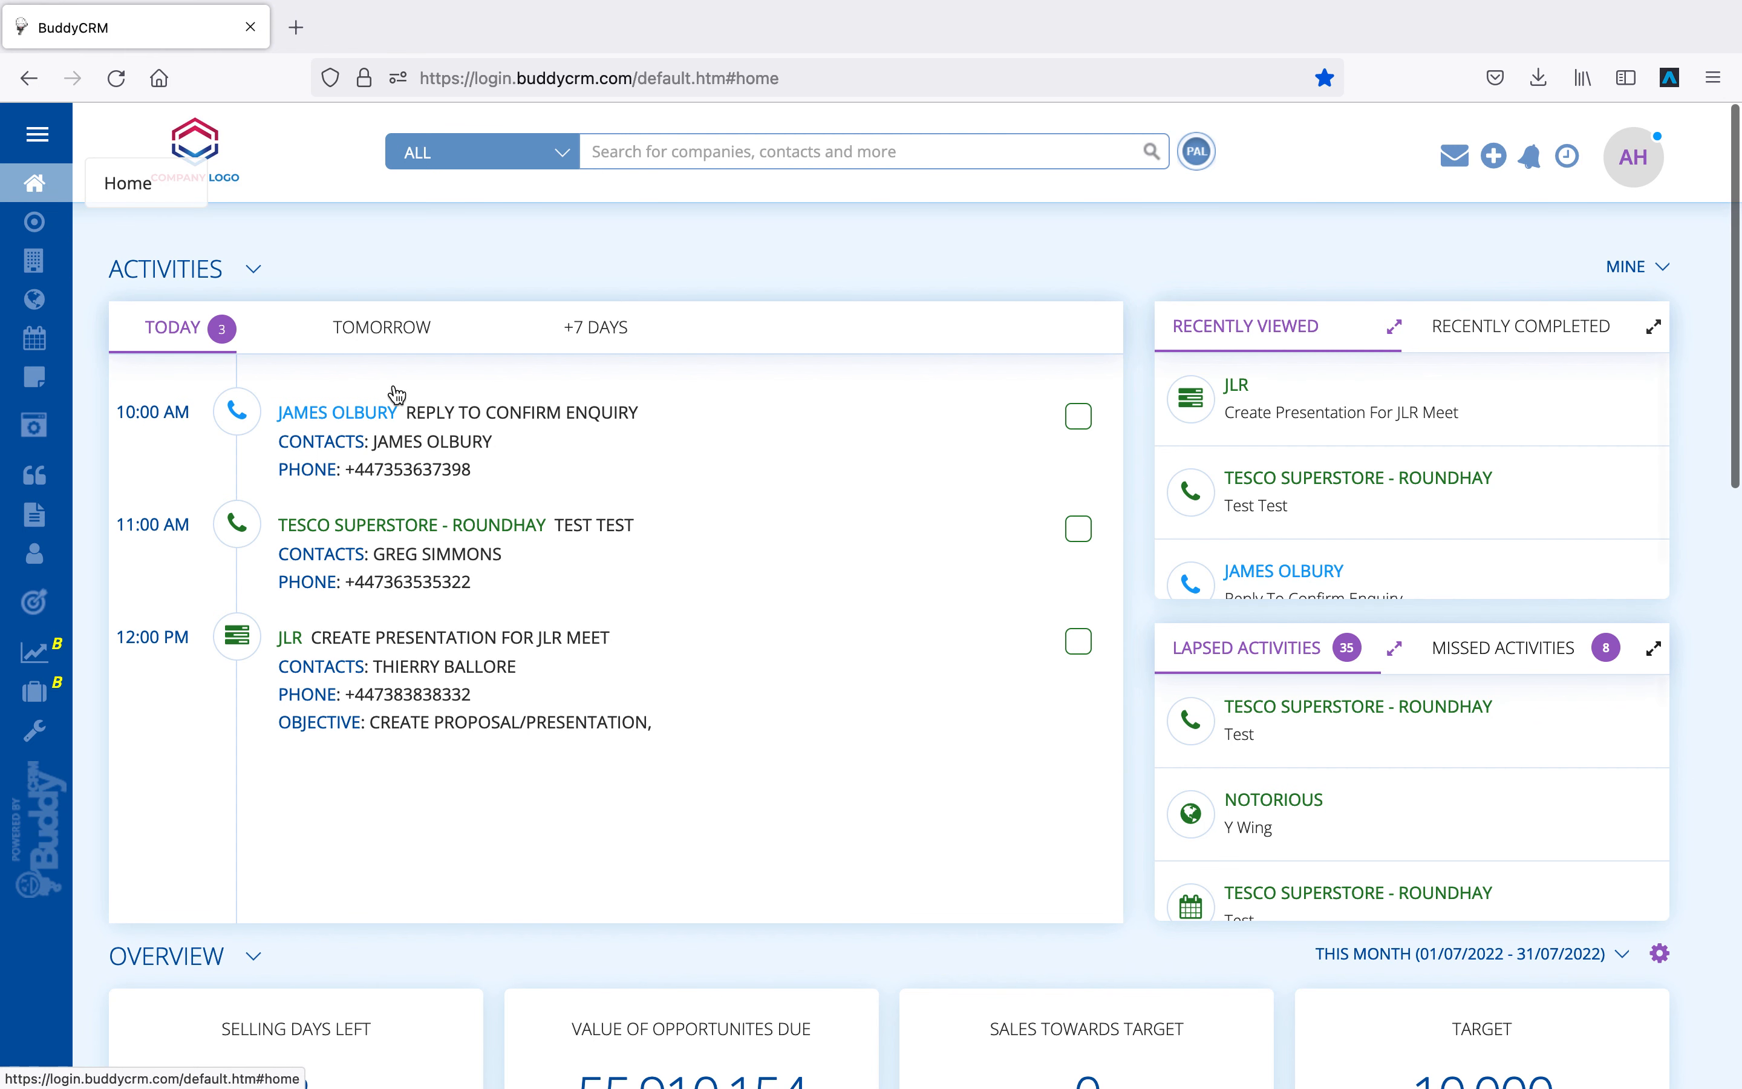
pyautogui.scroll(-3, 718, 786)
pyautogui.scroll(-10, 717, 785)
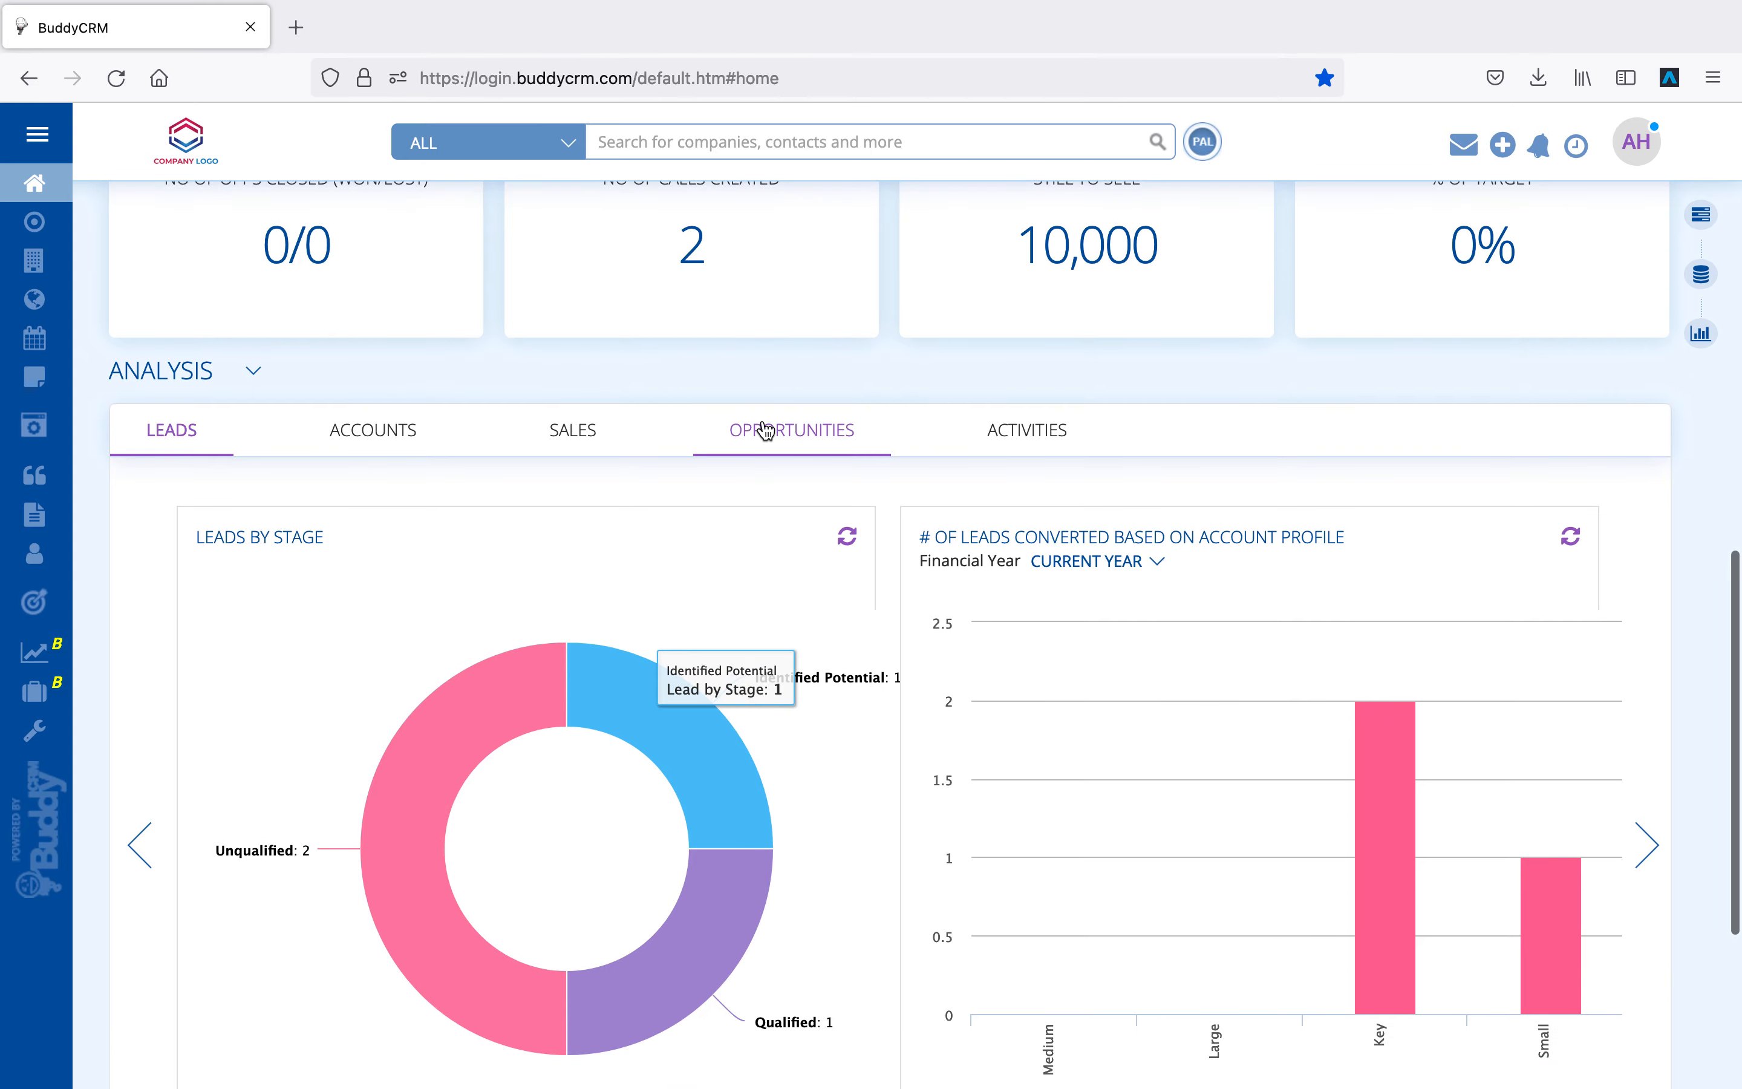
pyautogui.click(765, 425)
pyautogui.scroll(-1, 739, 766)
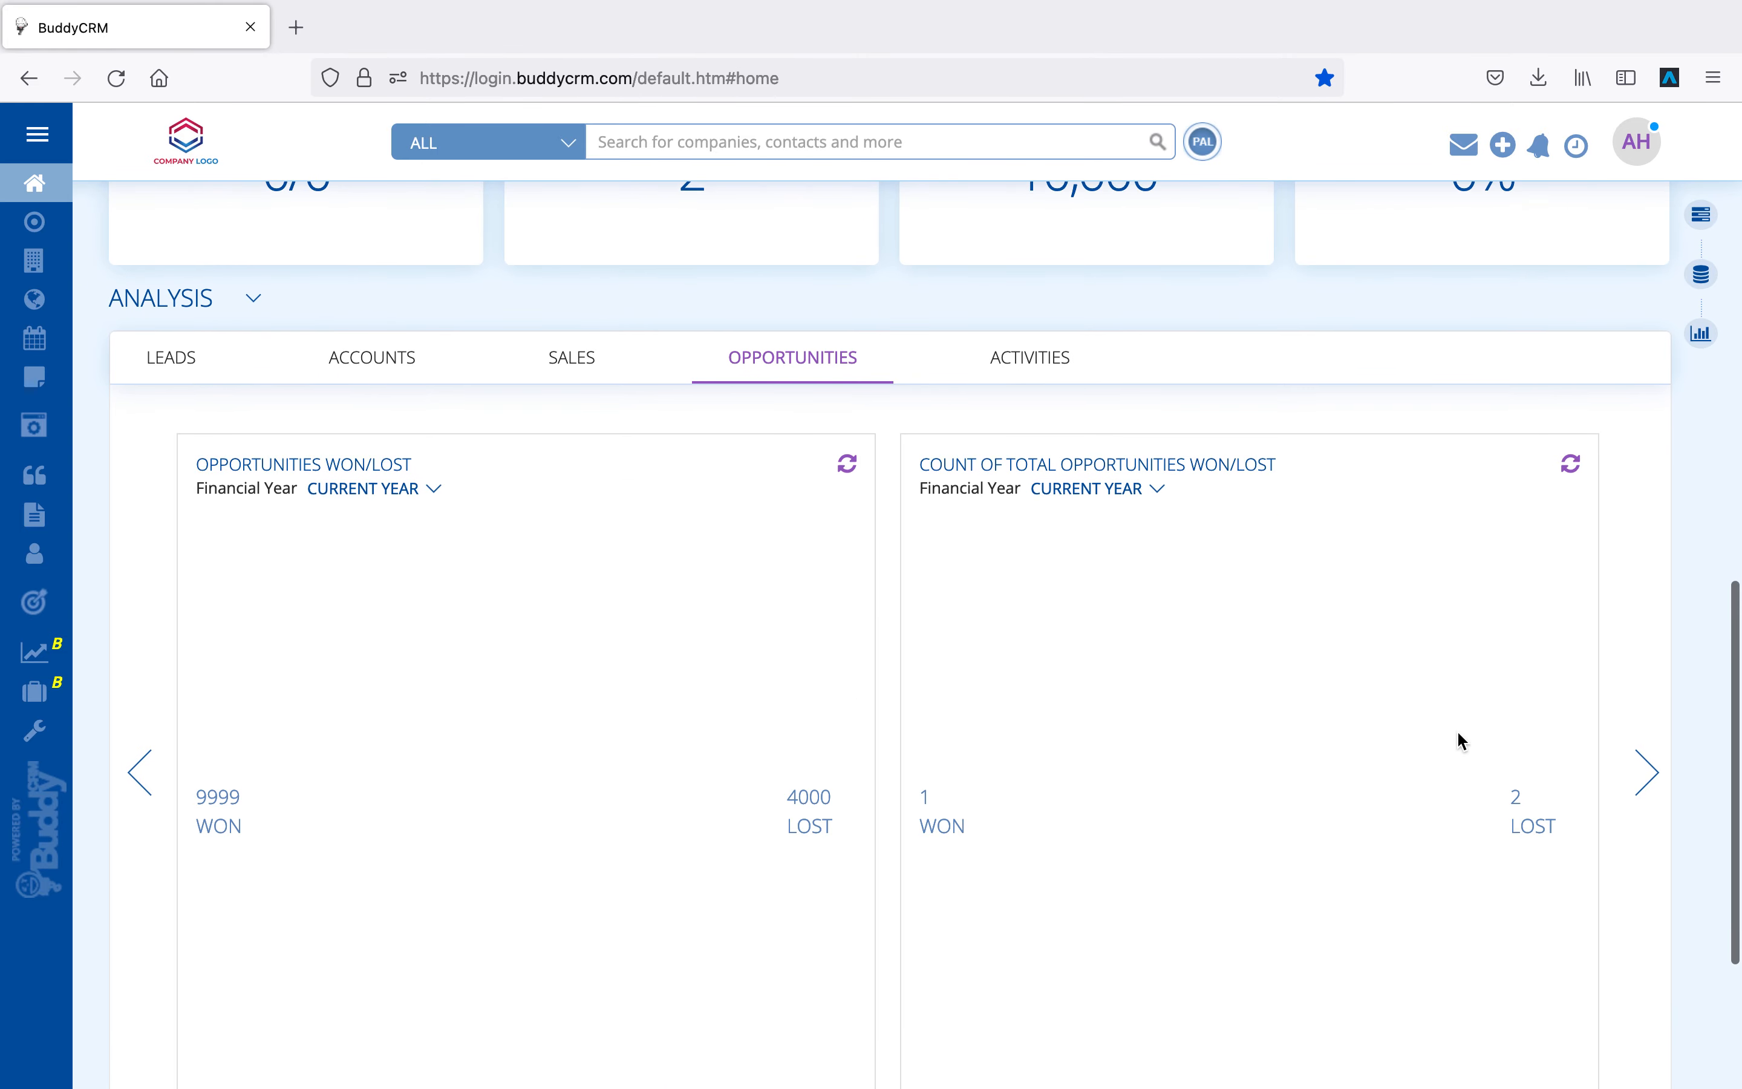
pyautogui.click(1648, 774)
pyautogui.click(1648, 774)
pyautogui.click(1648, 774)
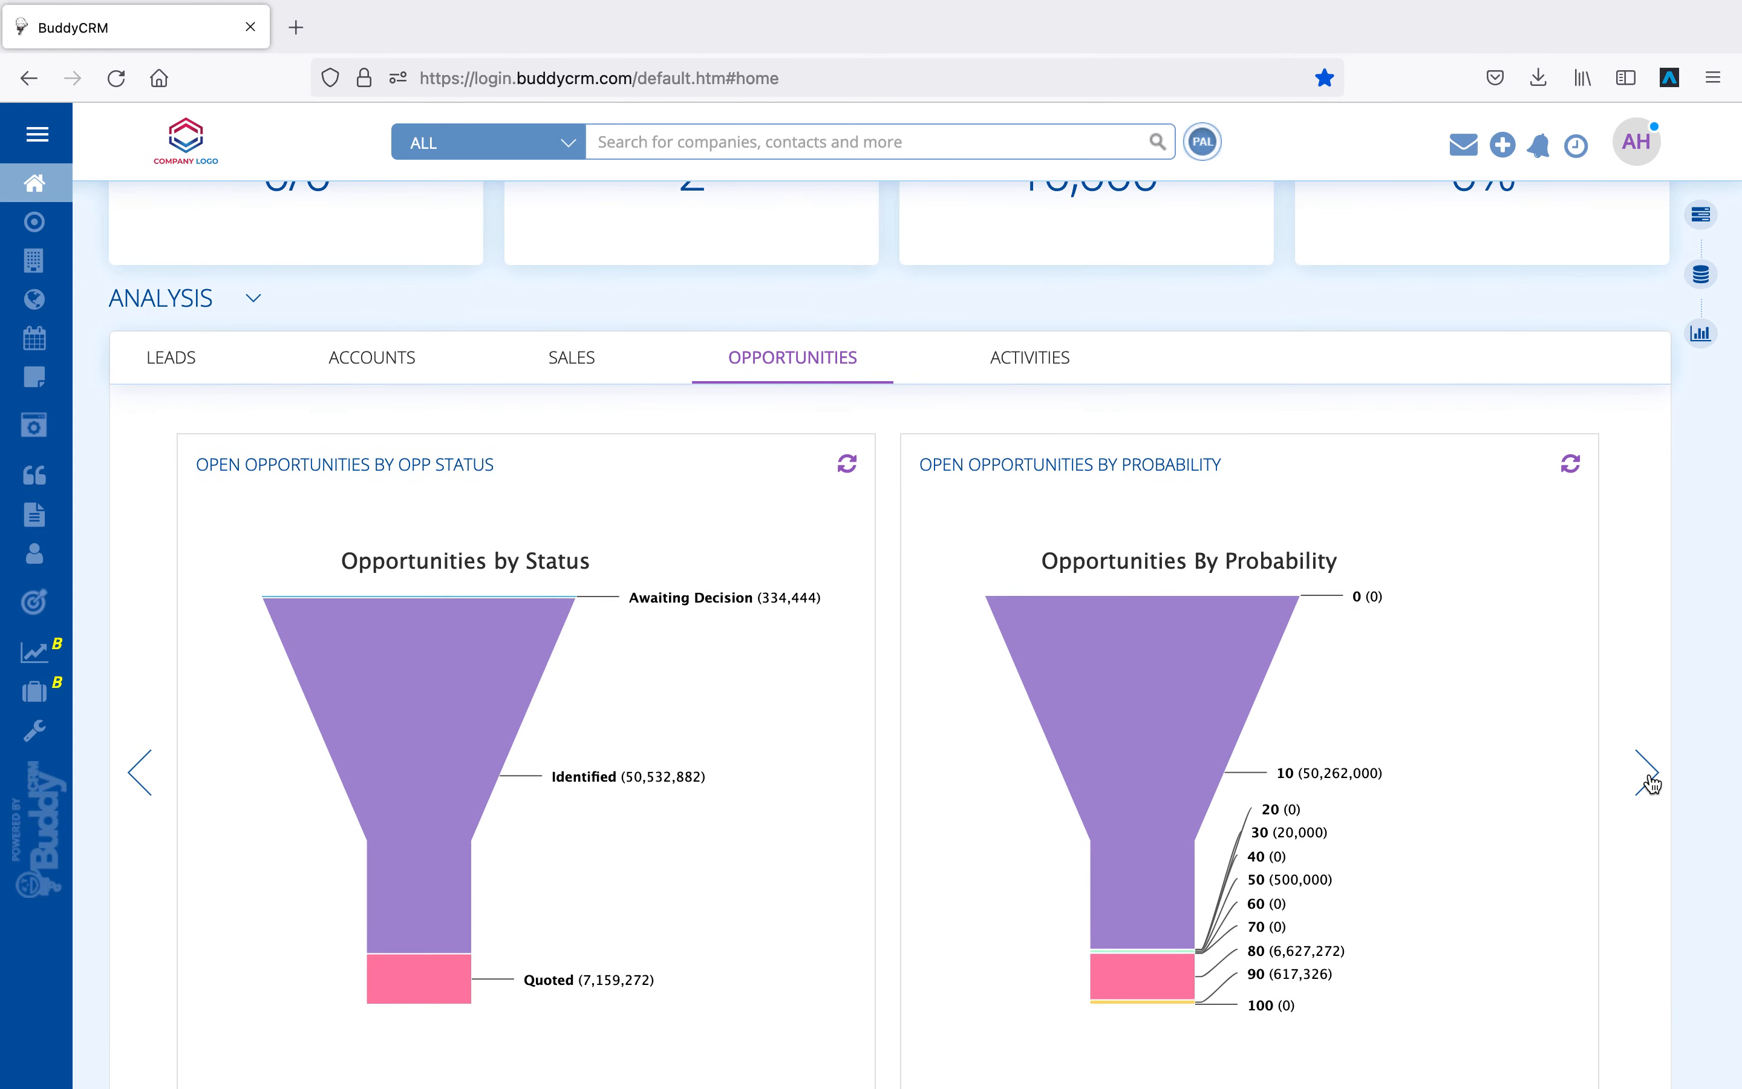
pyautogui.click(1648, 774)
pyautogui.click(1648, 775)
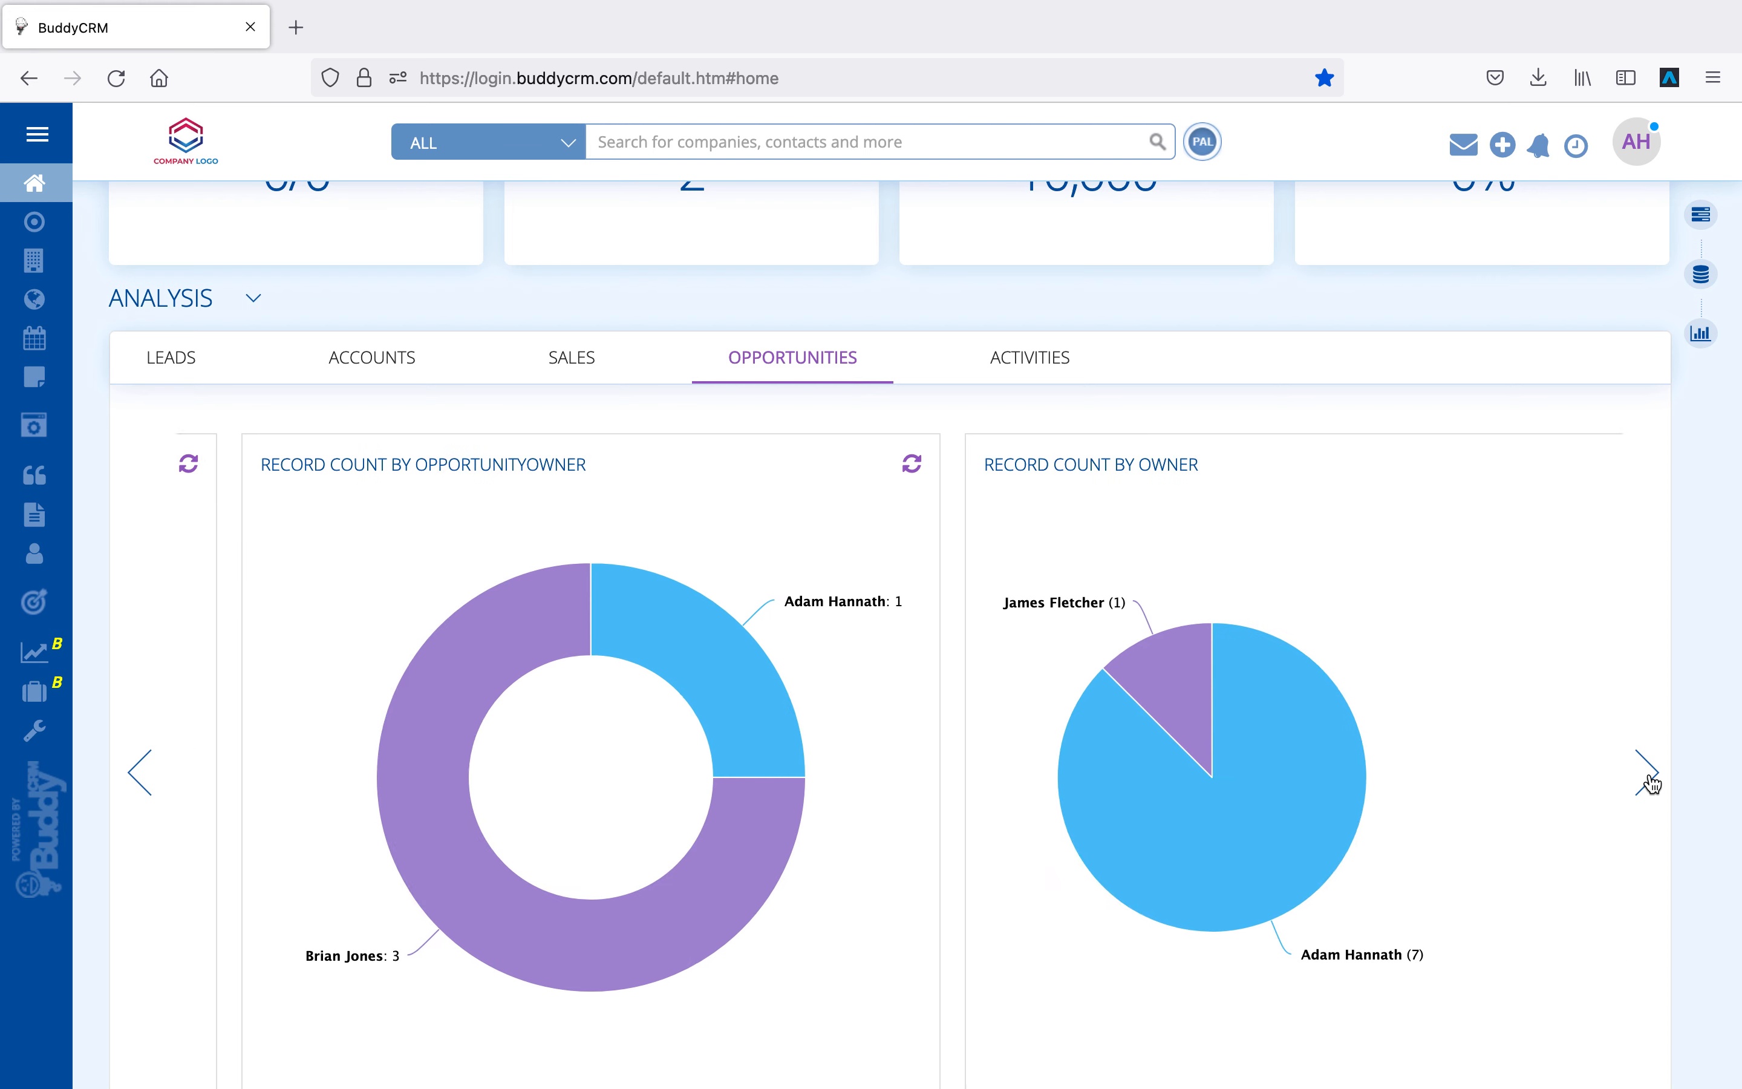
pyautogui.click(1648, 775)
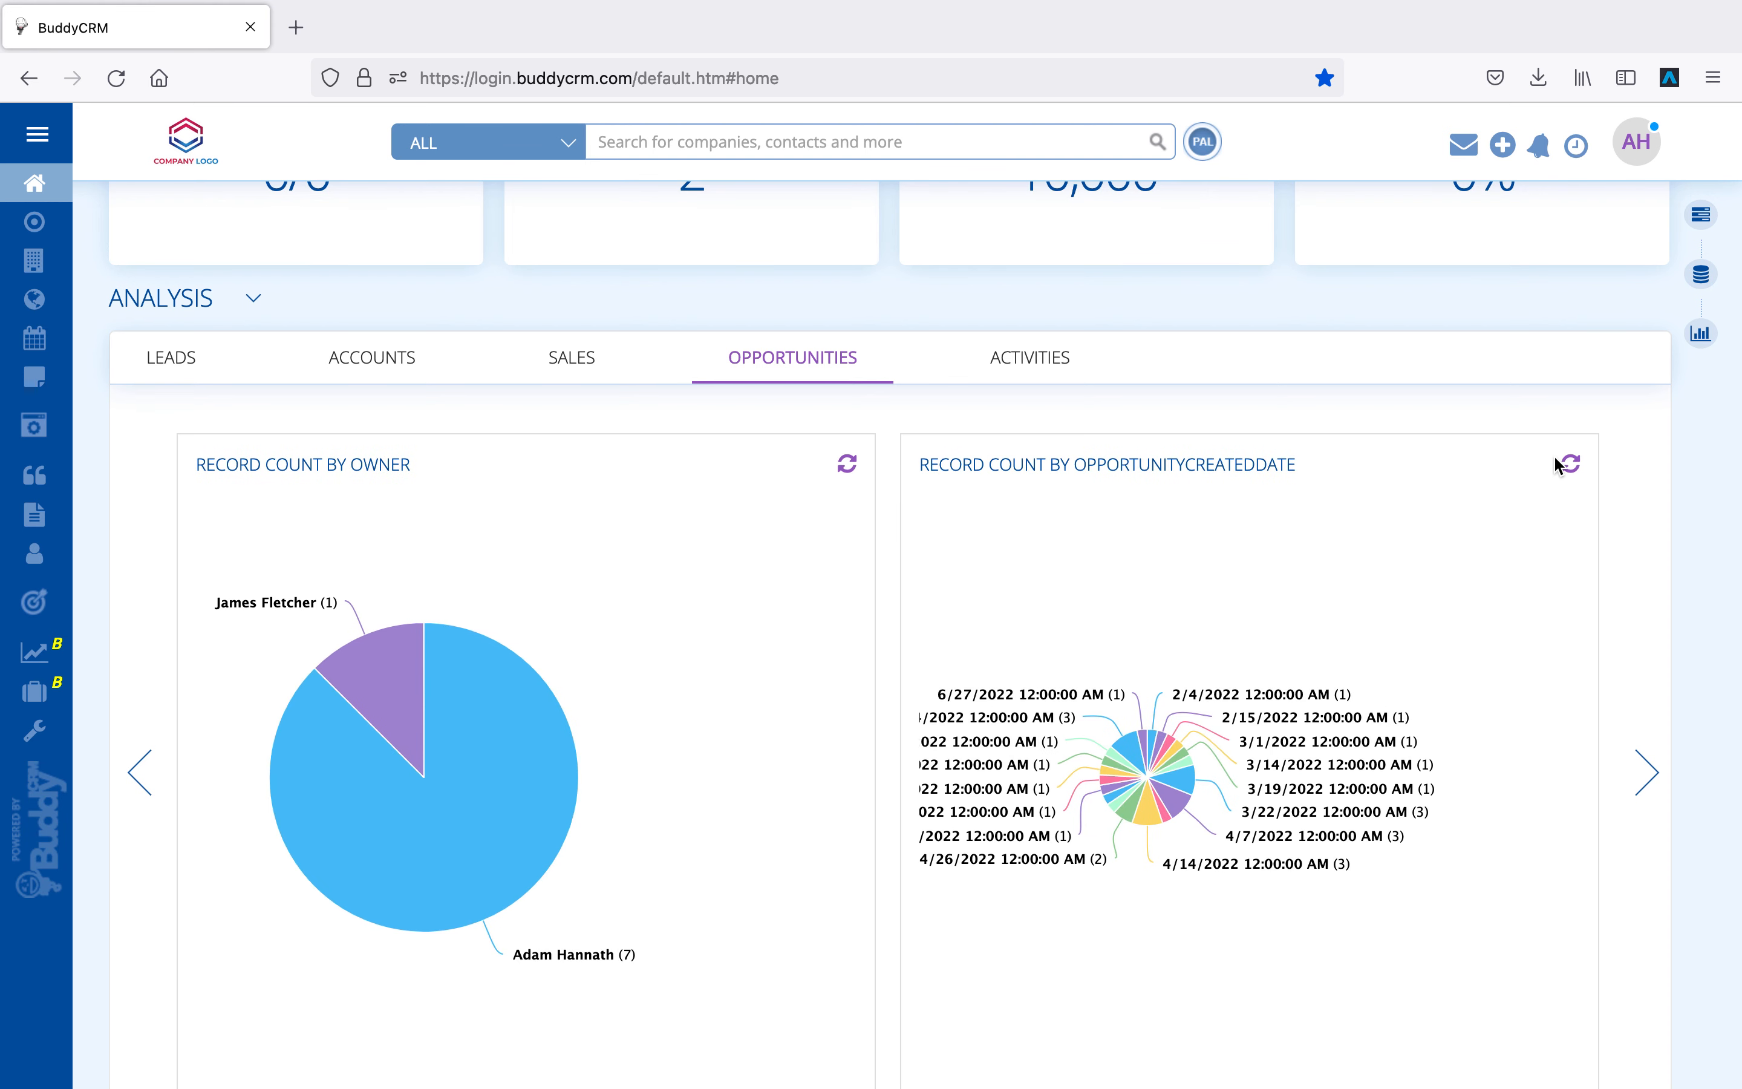
pyautogui.press('super+plus')
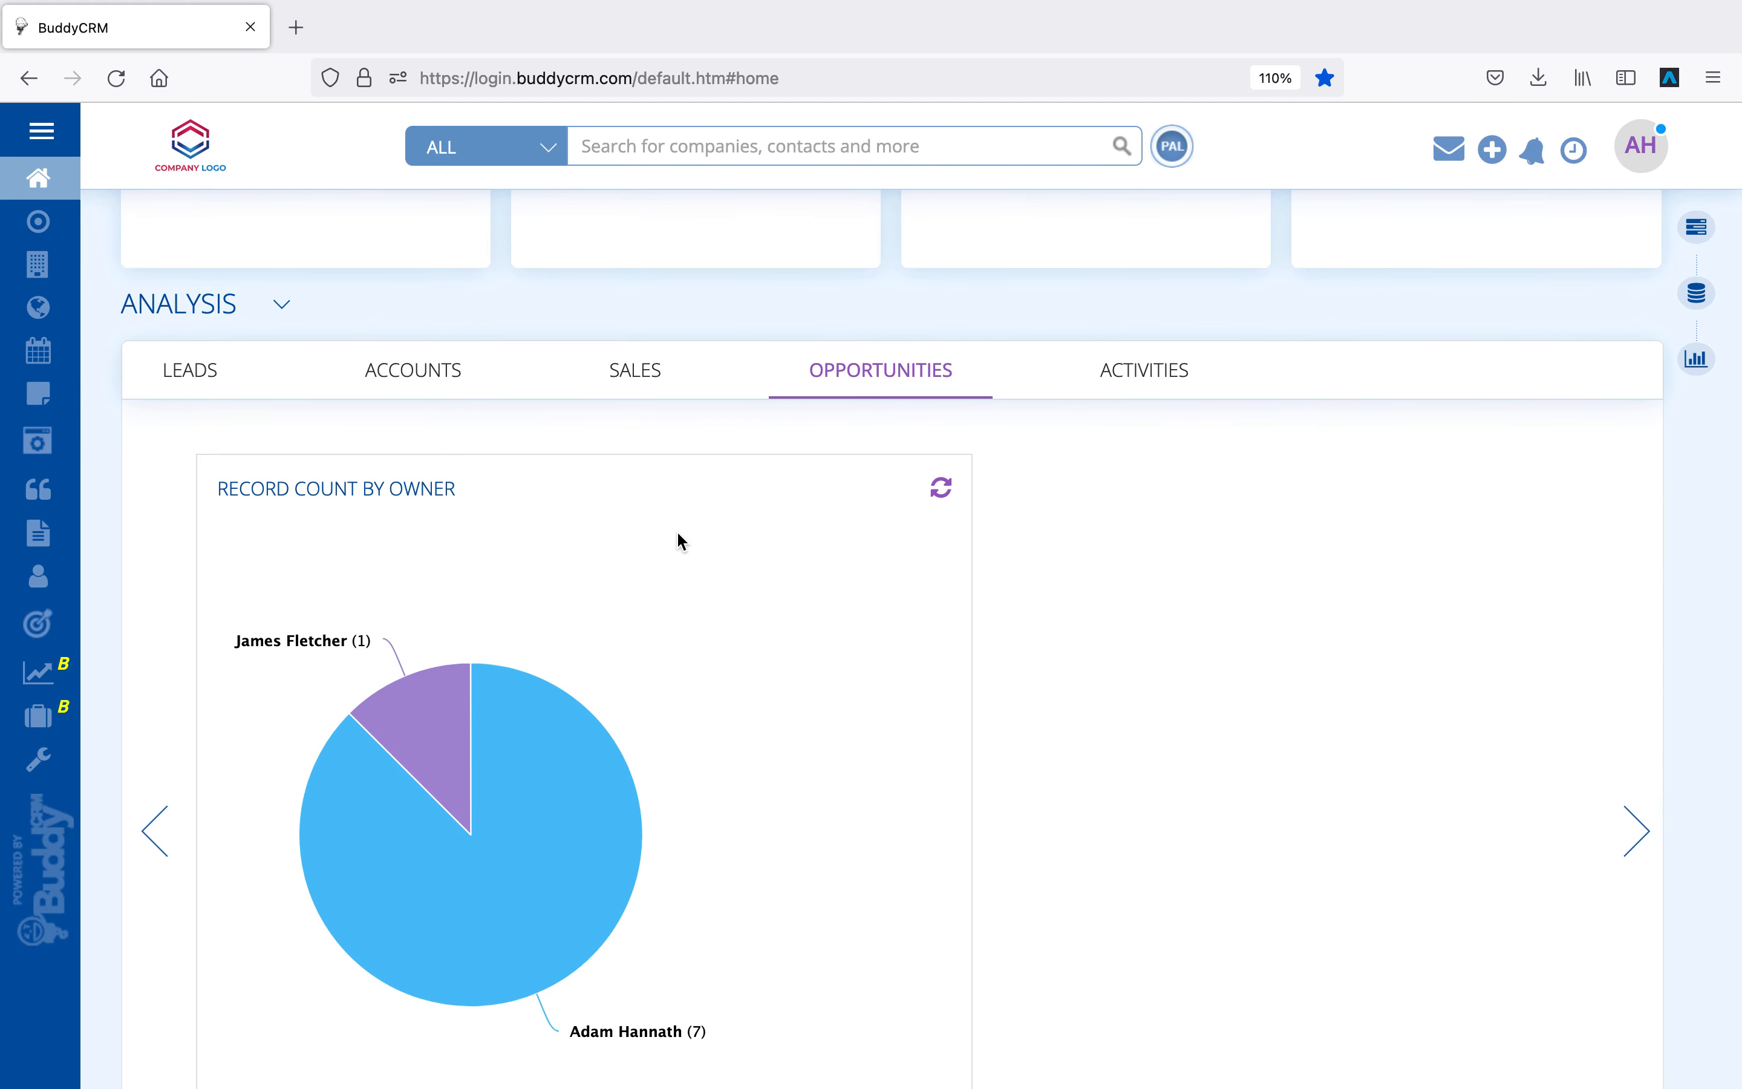
pyautogui.press('super+minus')
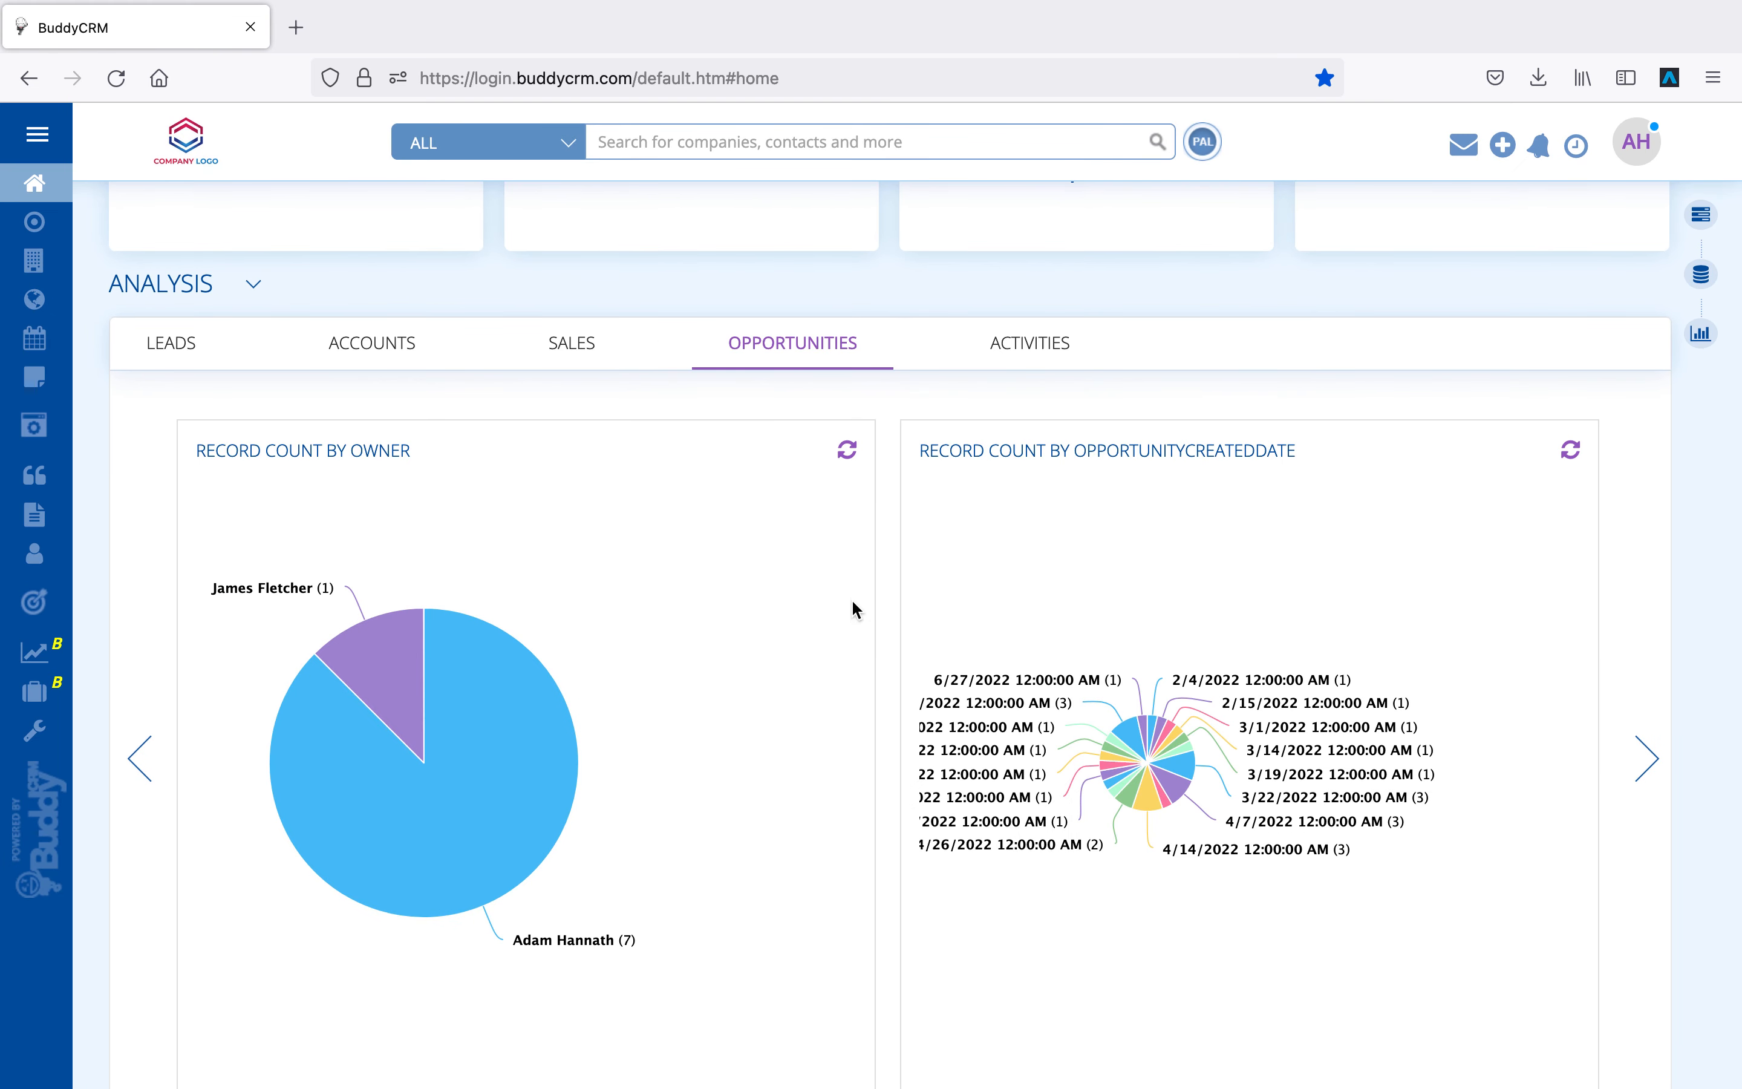
pyautogui.scroll(-2, 1105, 664)
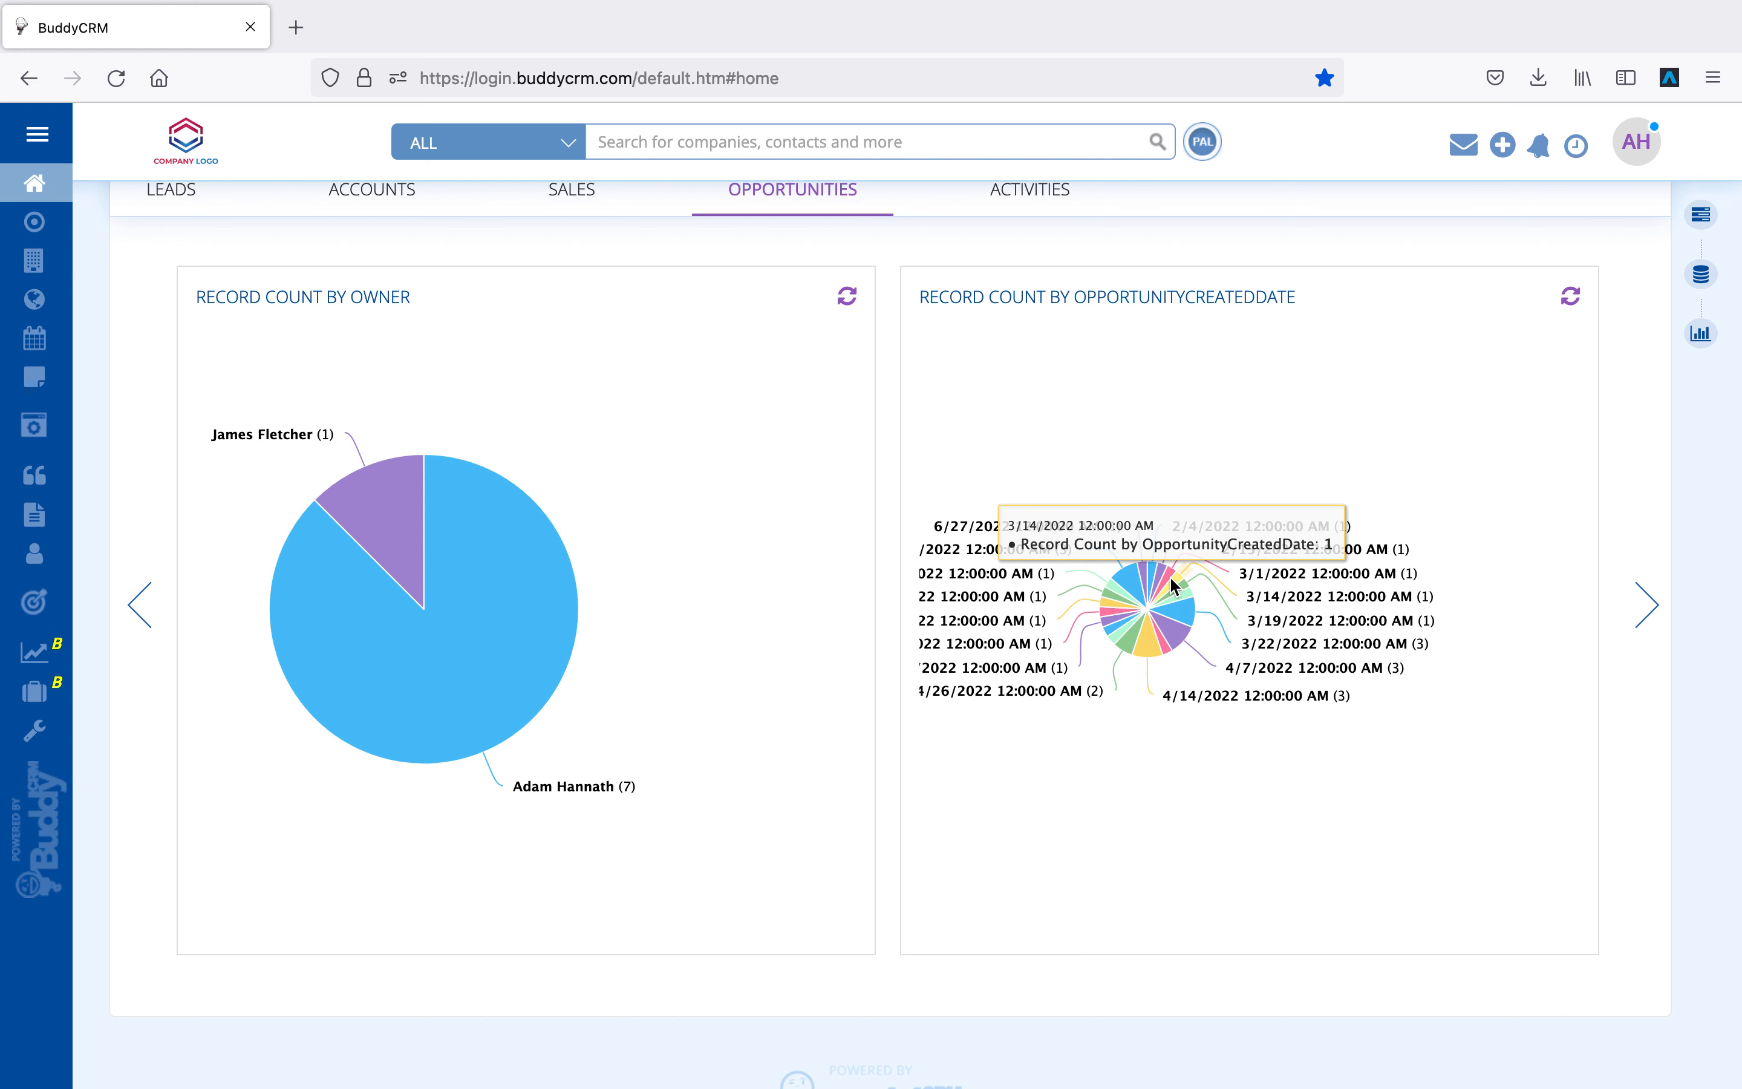
pyautogui.scroll(3, 1171, 580)
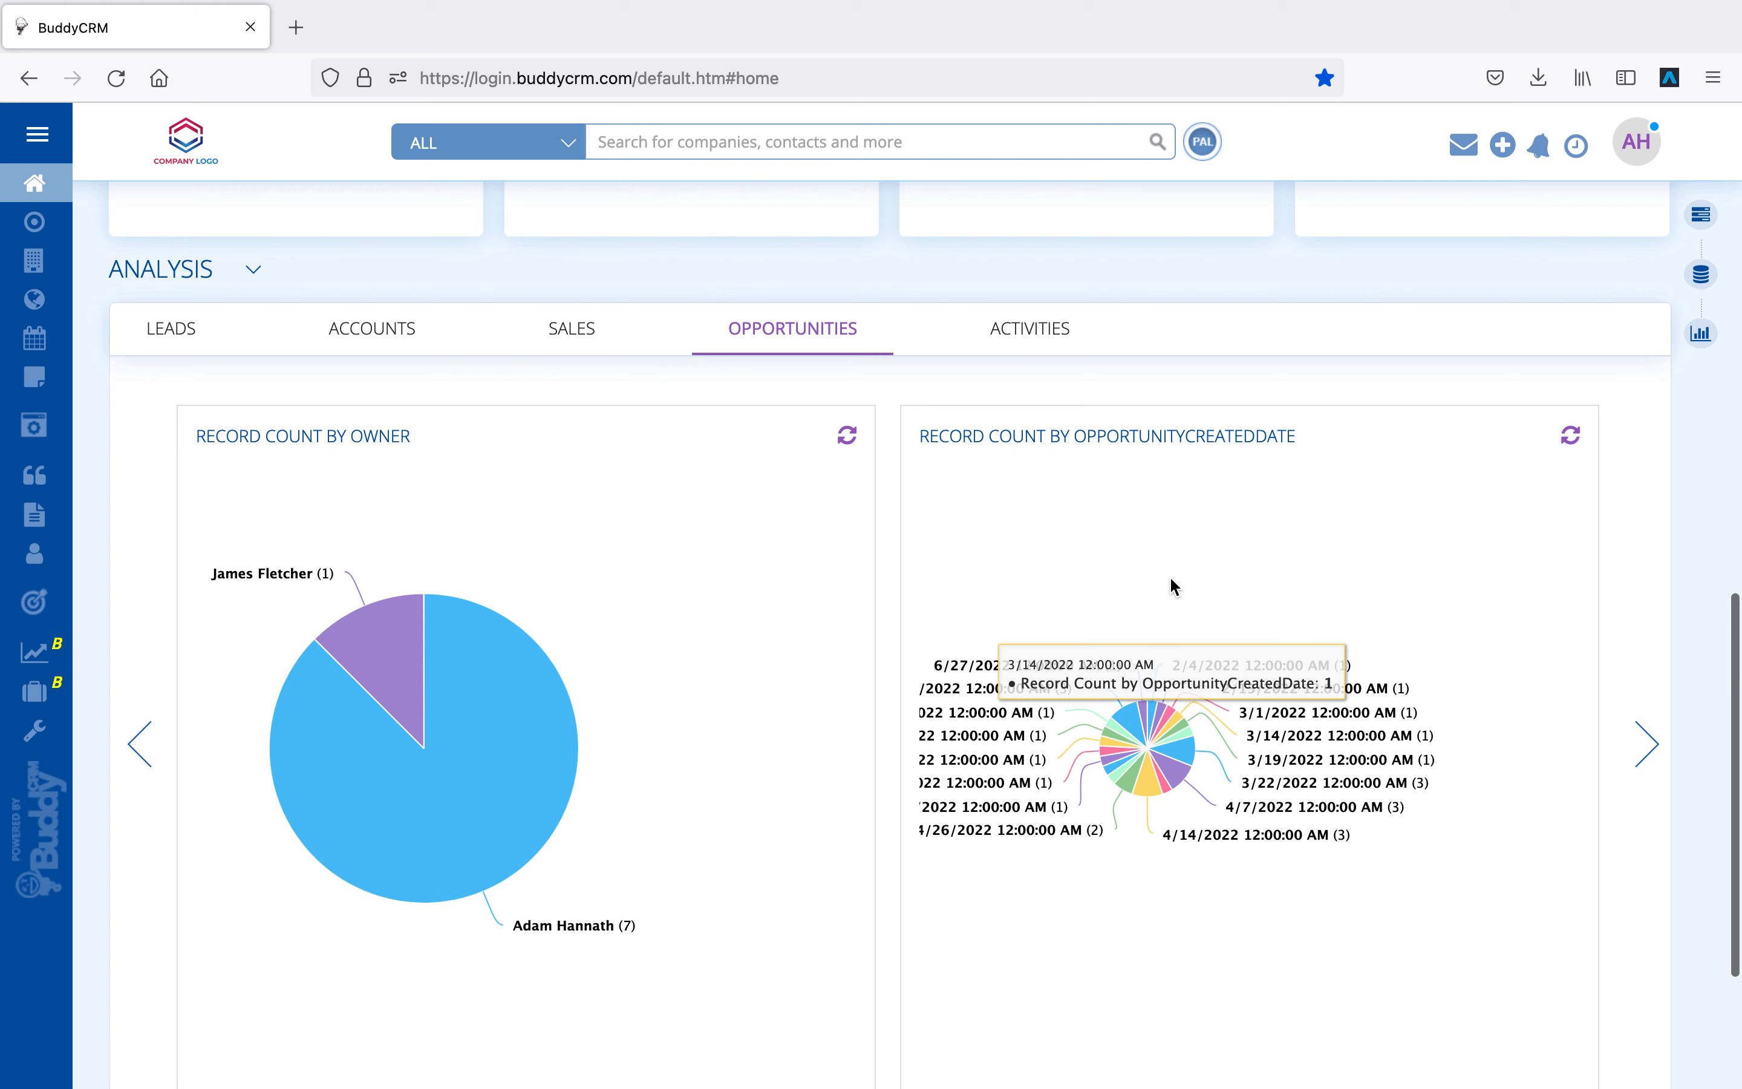